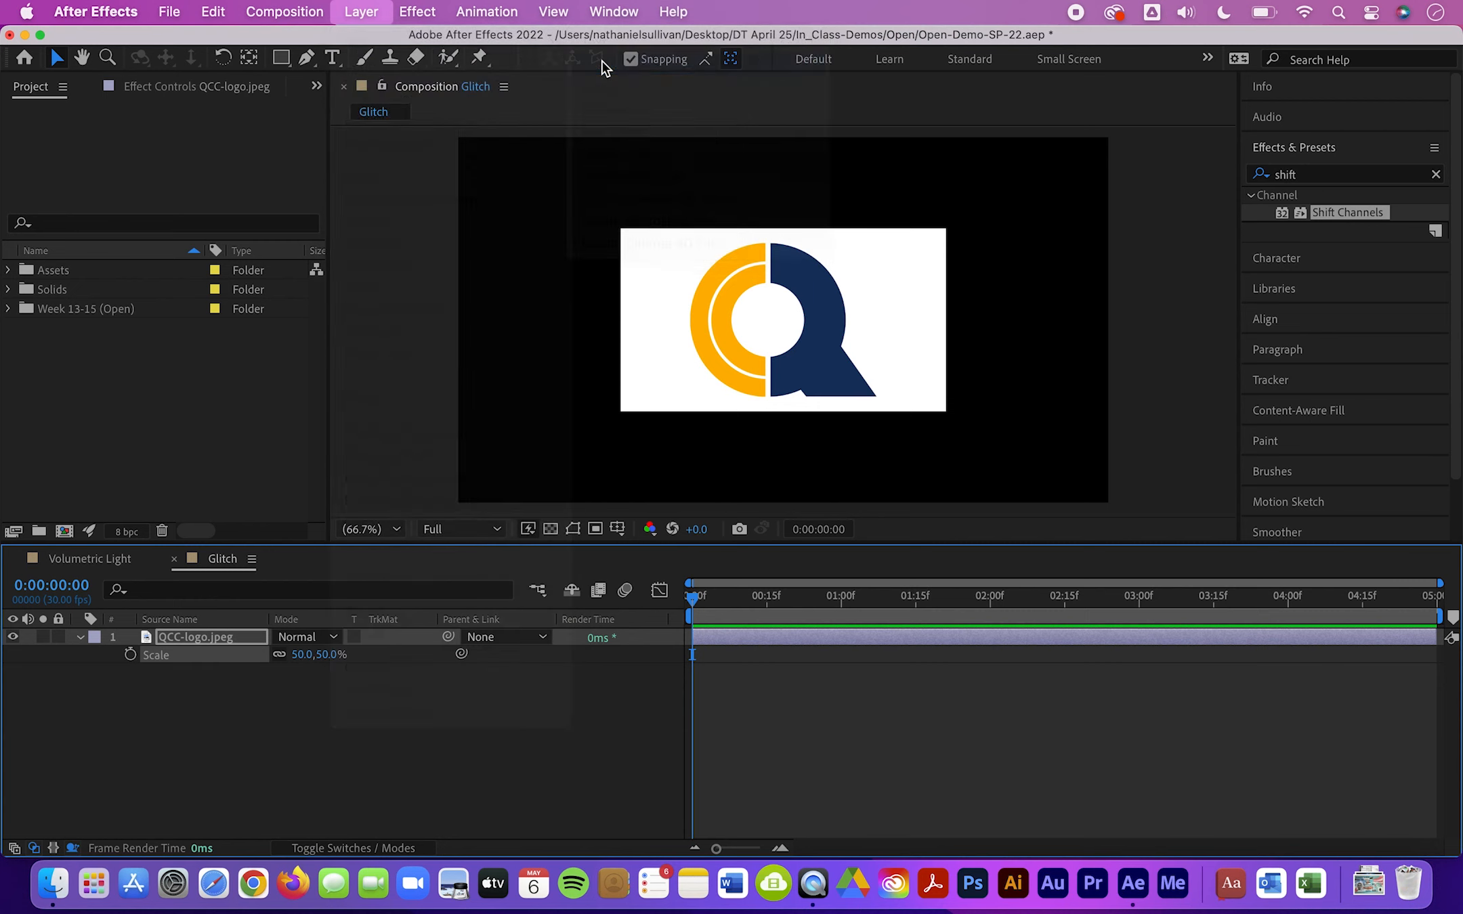
# - Add a white solid beneath the QCC-logo.jpeg layer and pre-compose both layers as "QCC Logo"
pyautogui.press('Return')
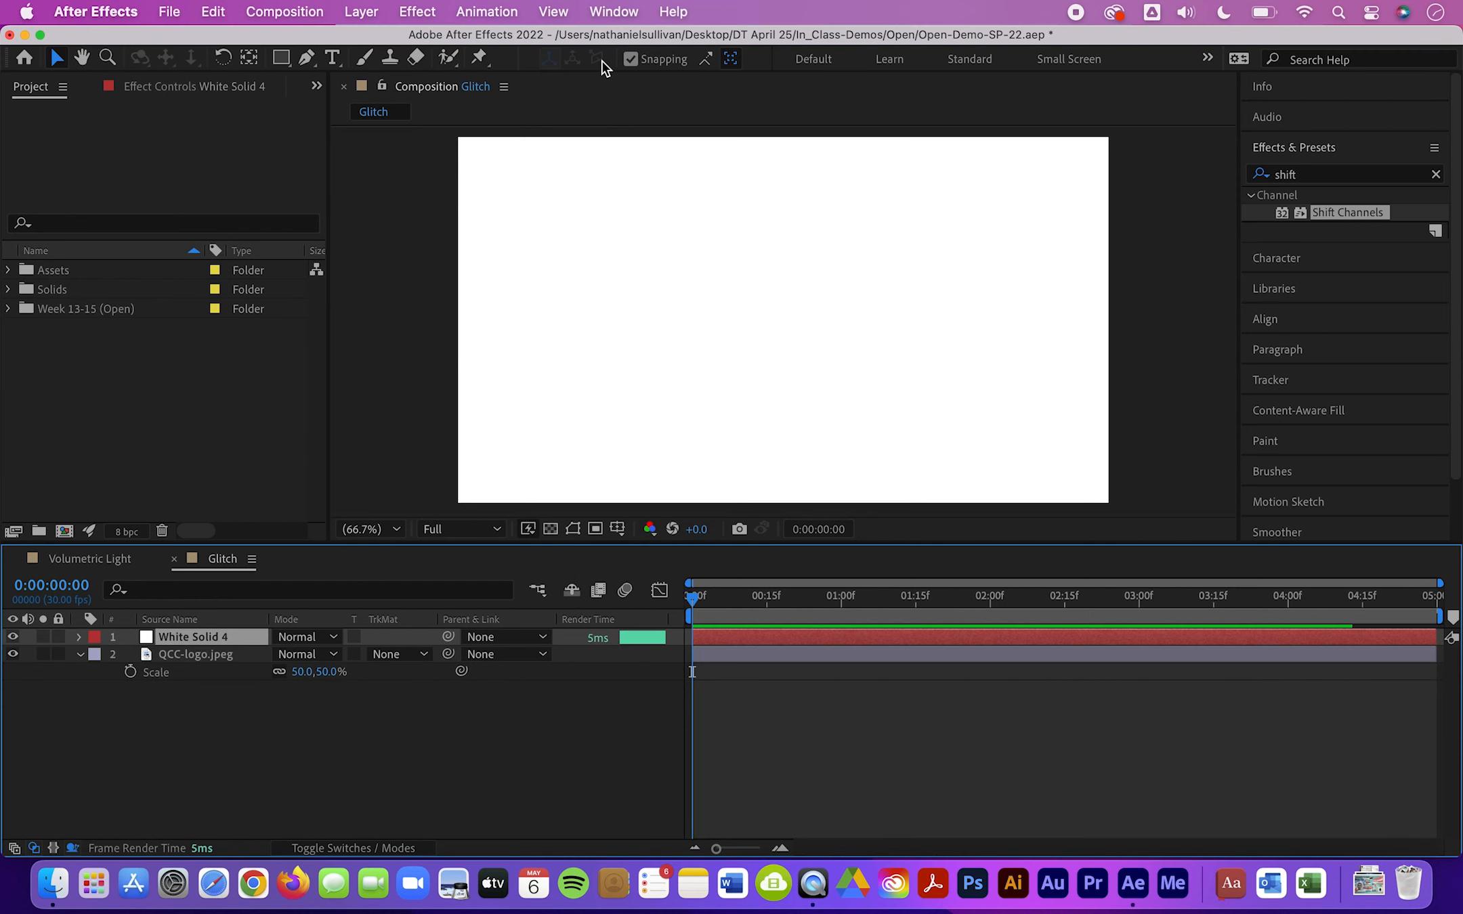
pyautogui.moveTo(188, 634); pyautogui.dragTo(188, 682)
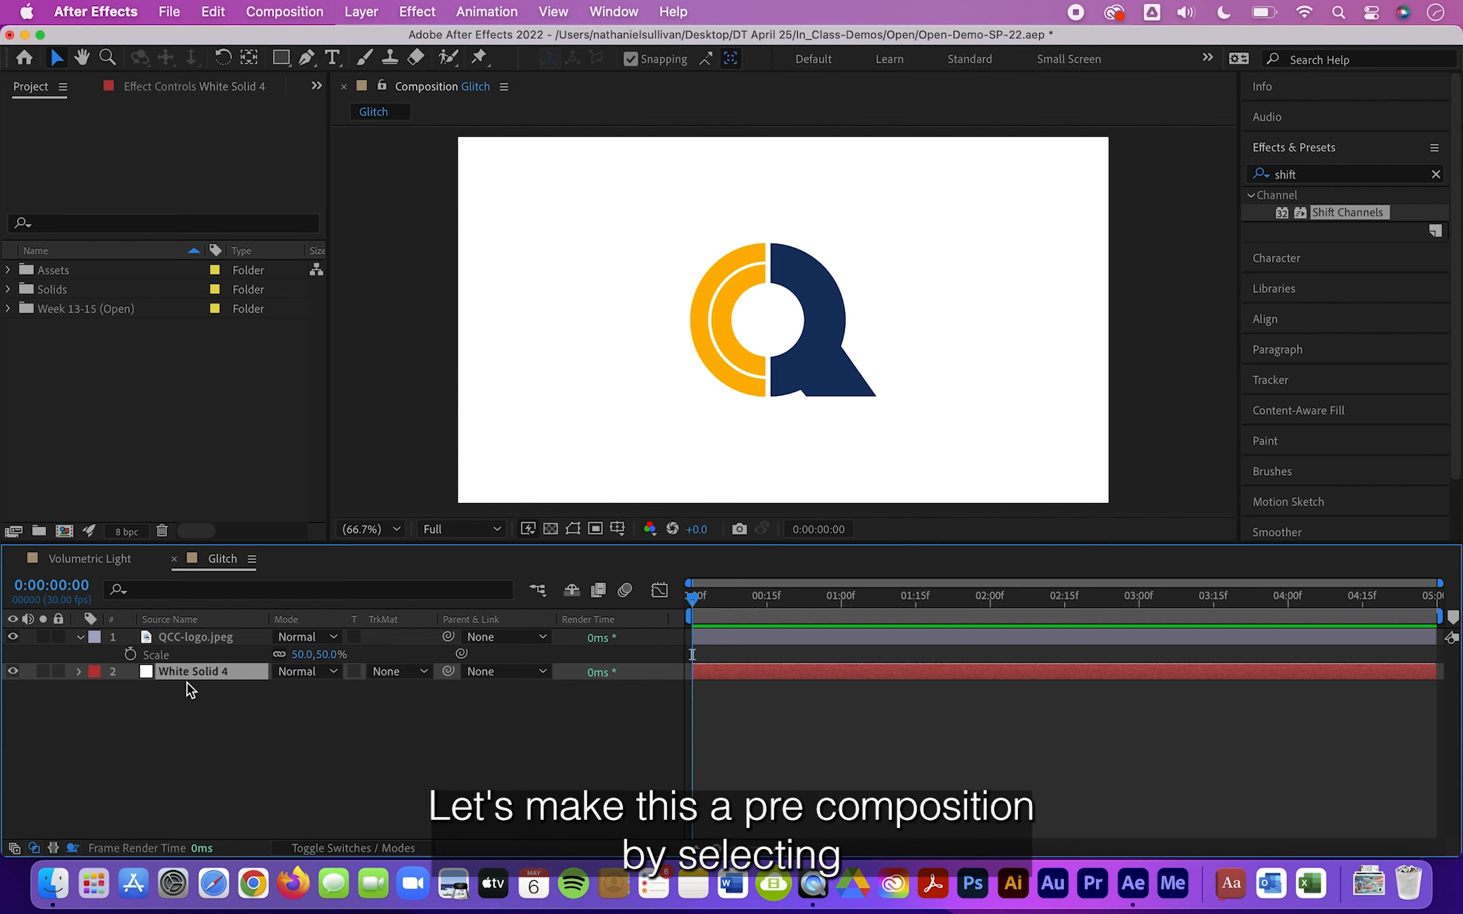
pyautogui.keyDown('shift'); pyautogui.click(185, 638); pyautogui.keyUp('shift')
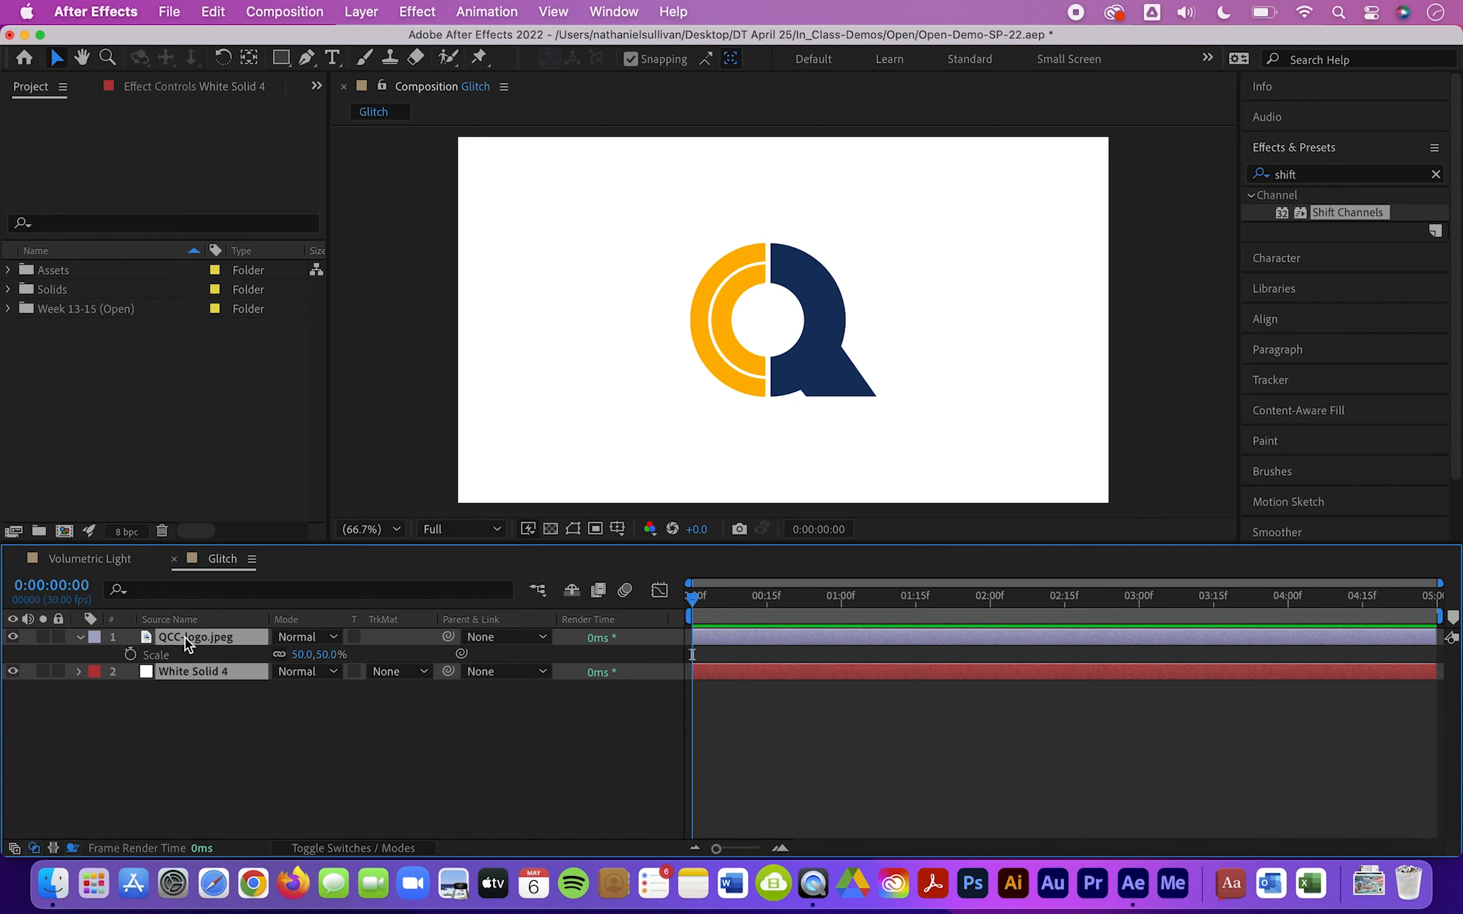
pyautogui.rightClick(185, 638)
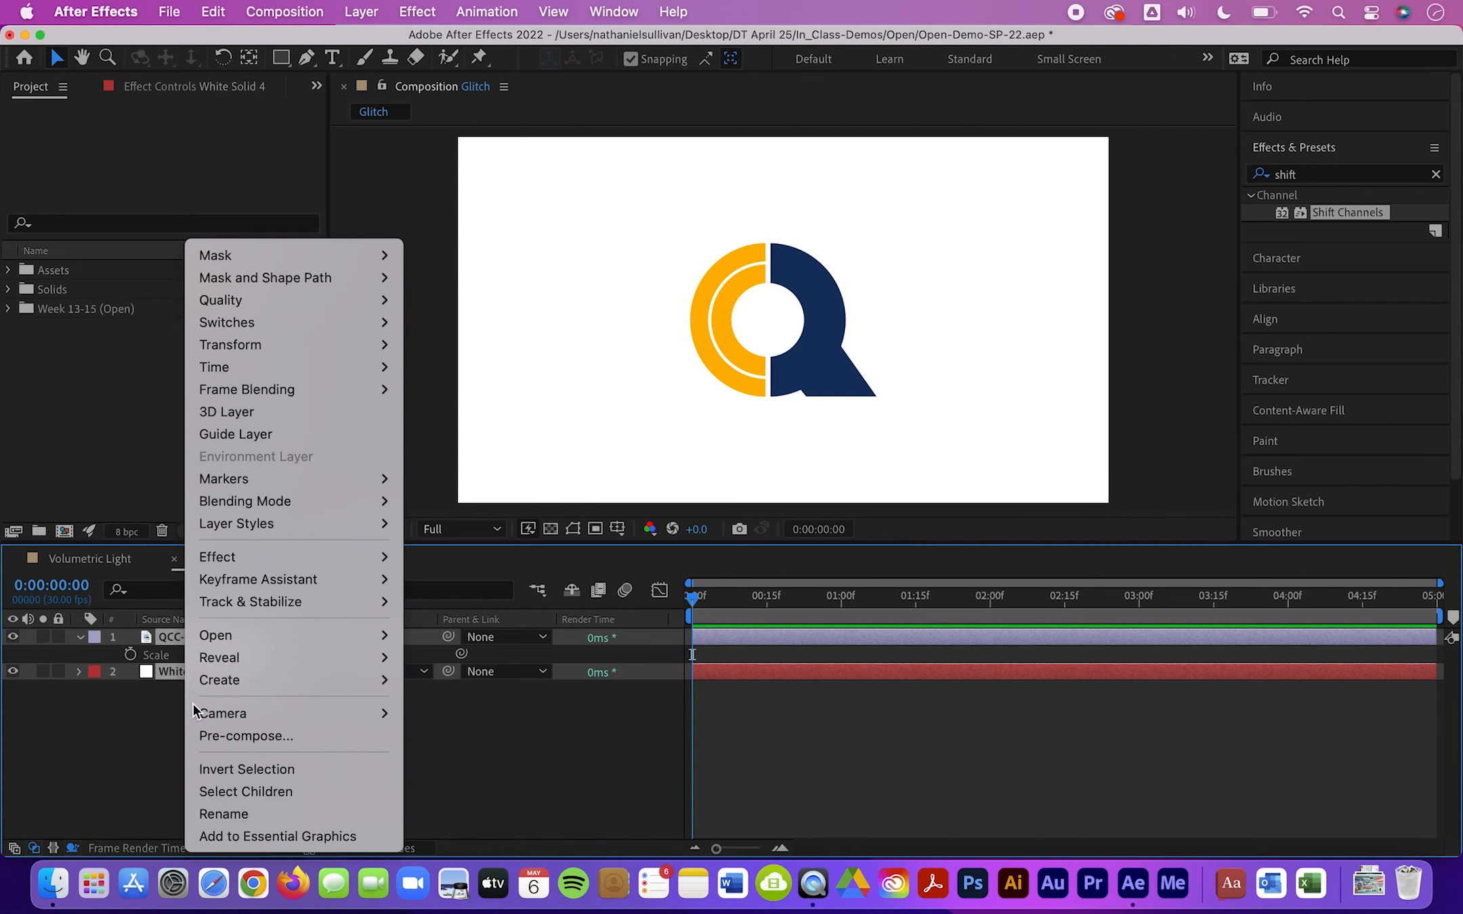
pyautogui.click(202, 735)
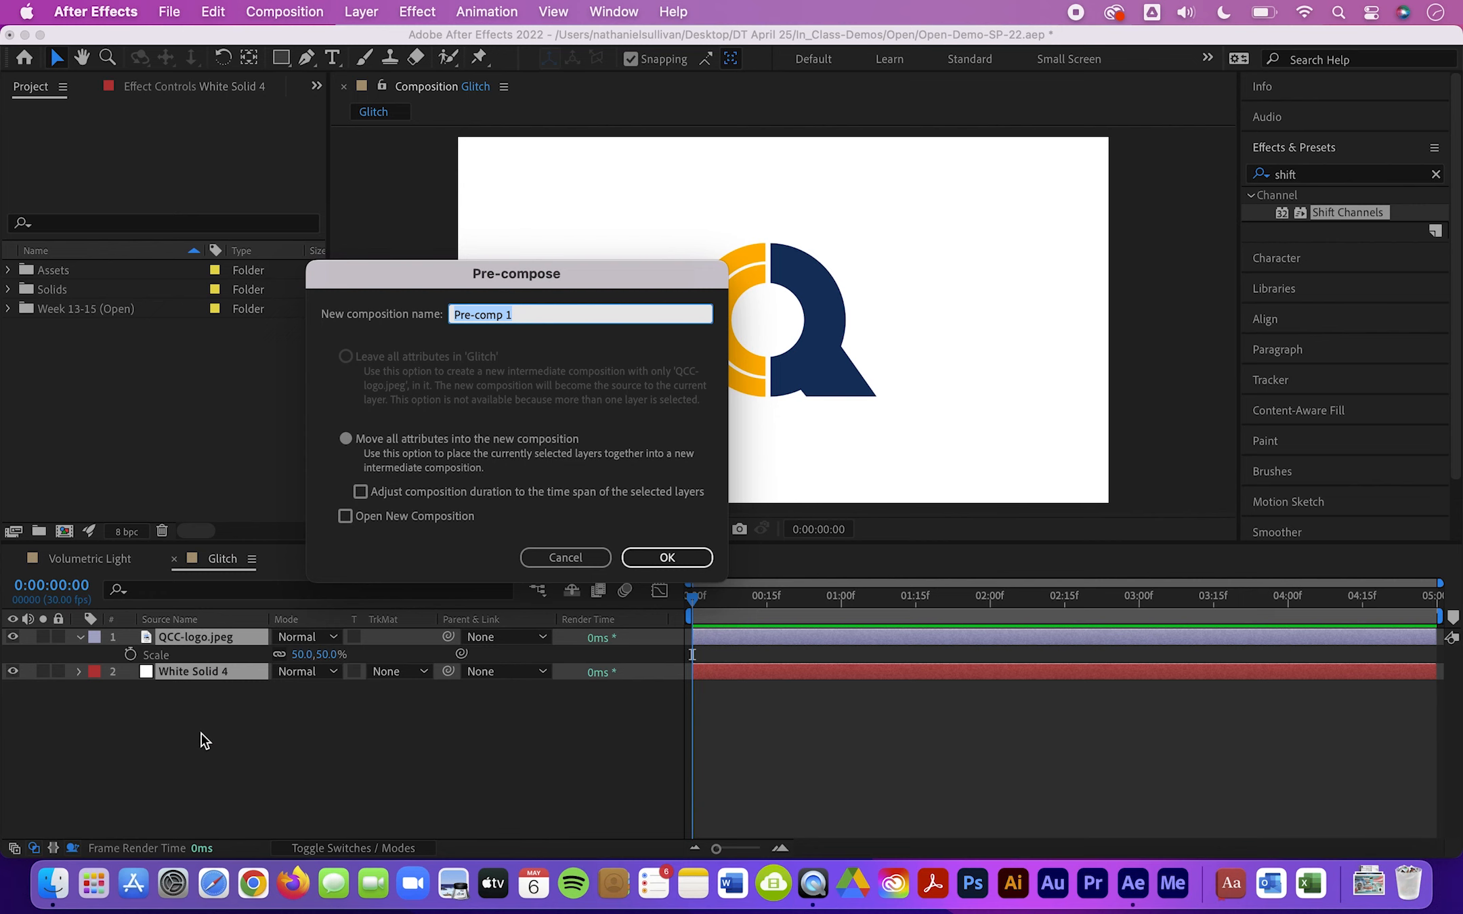
pyautogui.write('QCC Logo')
pyautogui.press('Return')
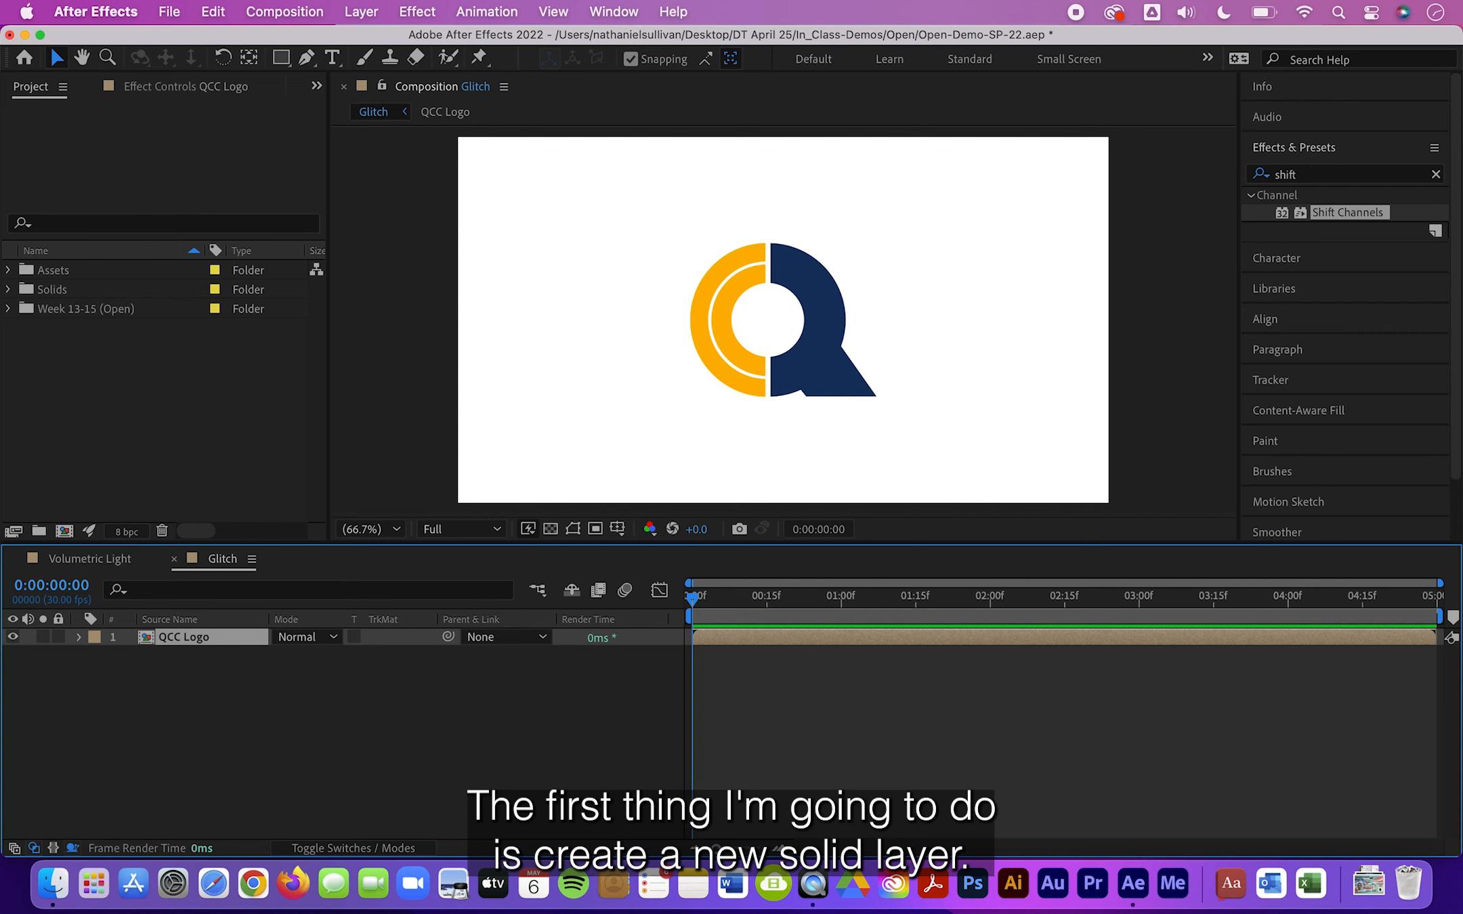
# - Create a new comp-sized solid layer named "Noise" above the QCC Logo pre-comp
pyautogui.click(361, 12)
pyautogui.moveTo(375, 46)
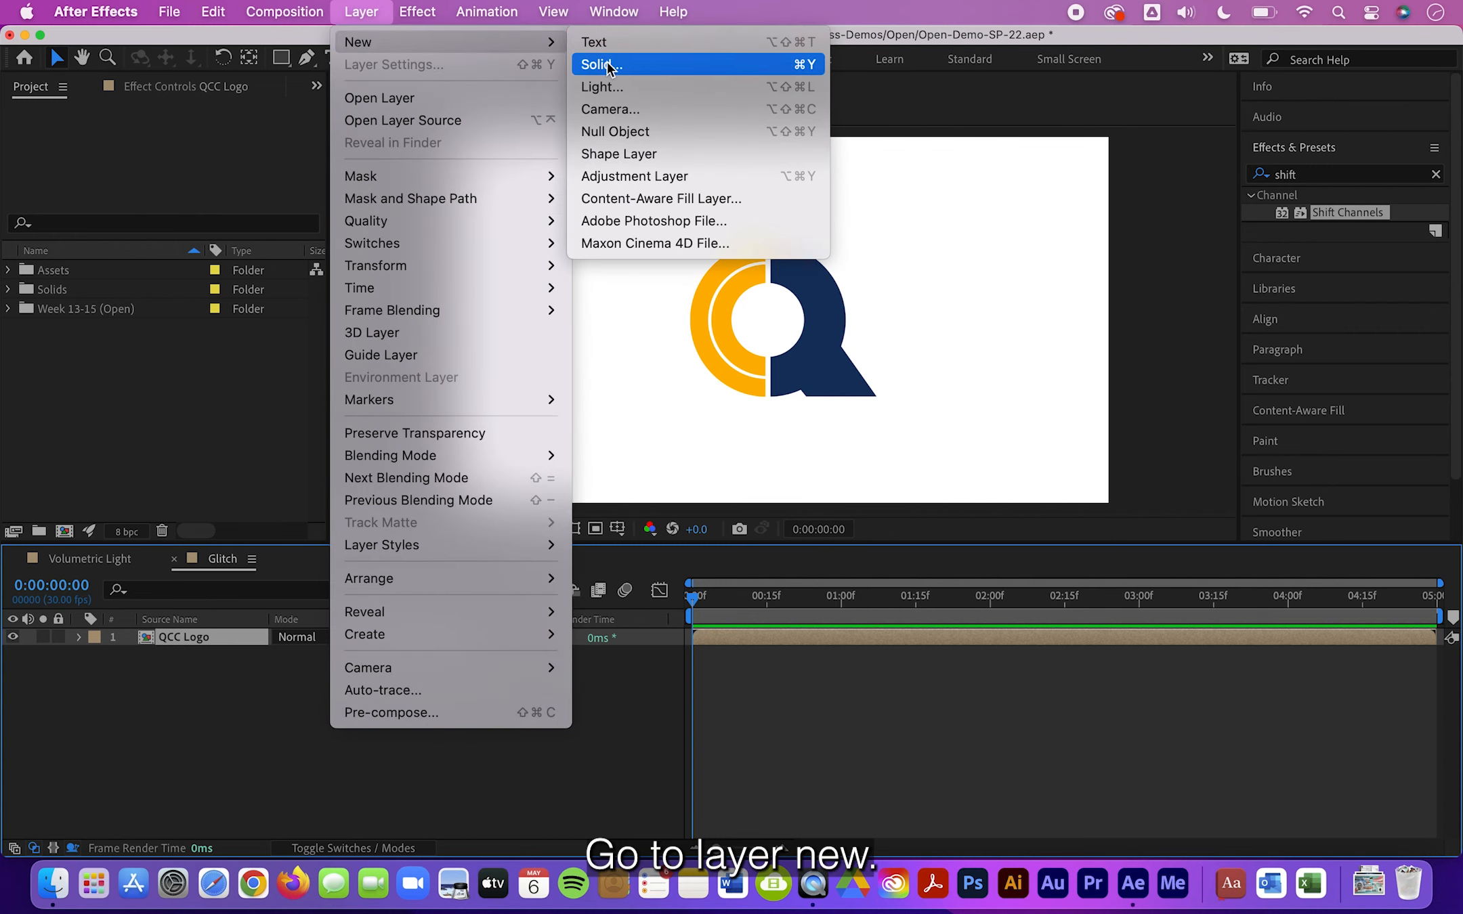
pyautogui.click(665, 64)
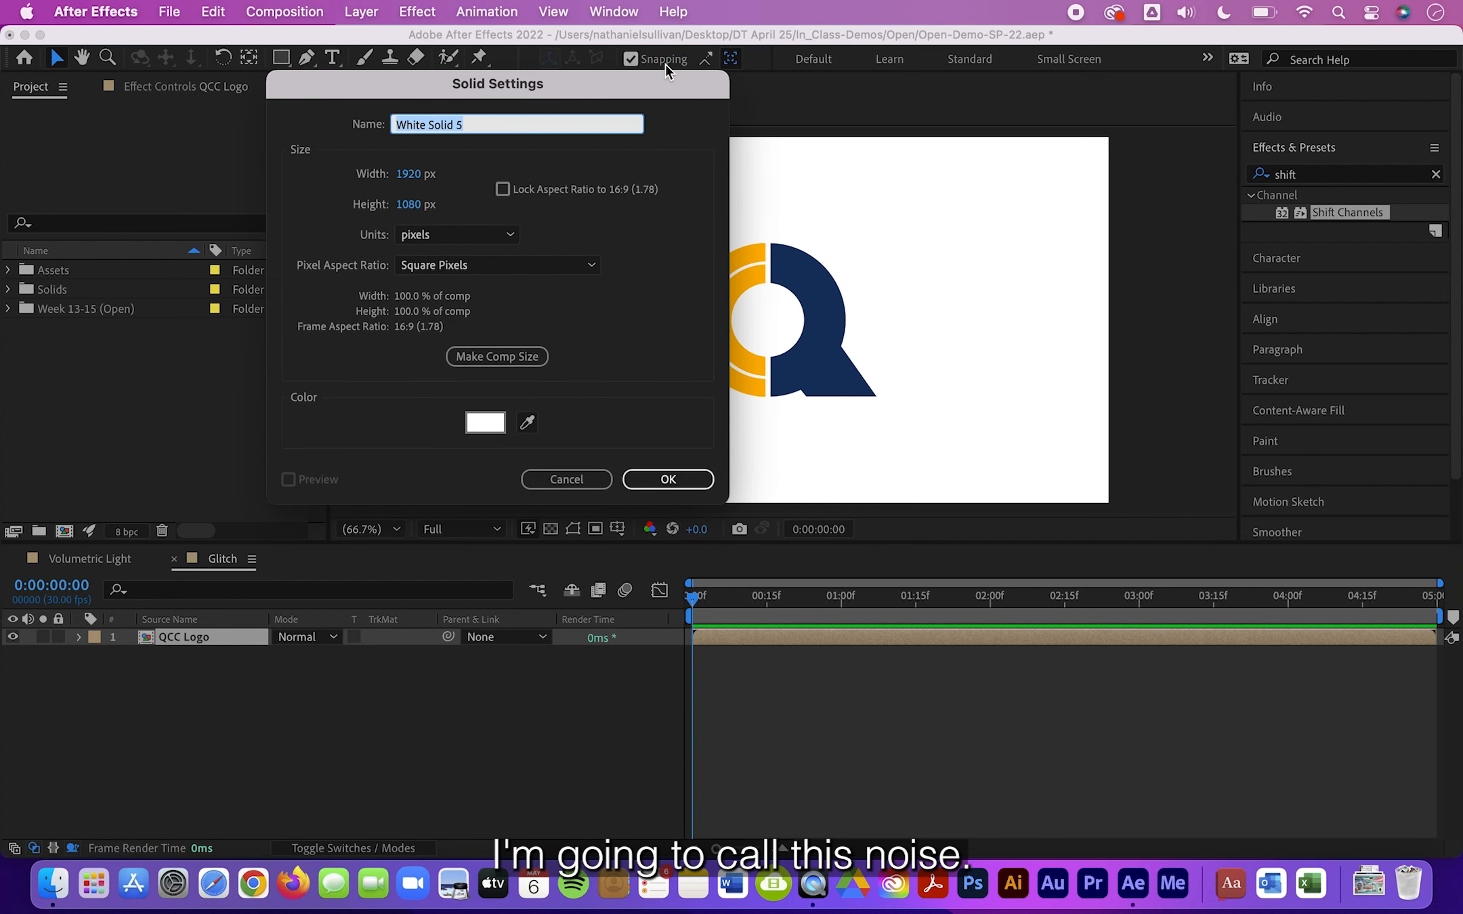
pyautogui.write('Noise')
pyautogui.press('Return')
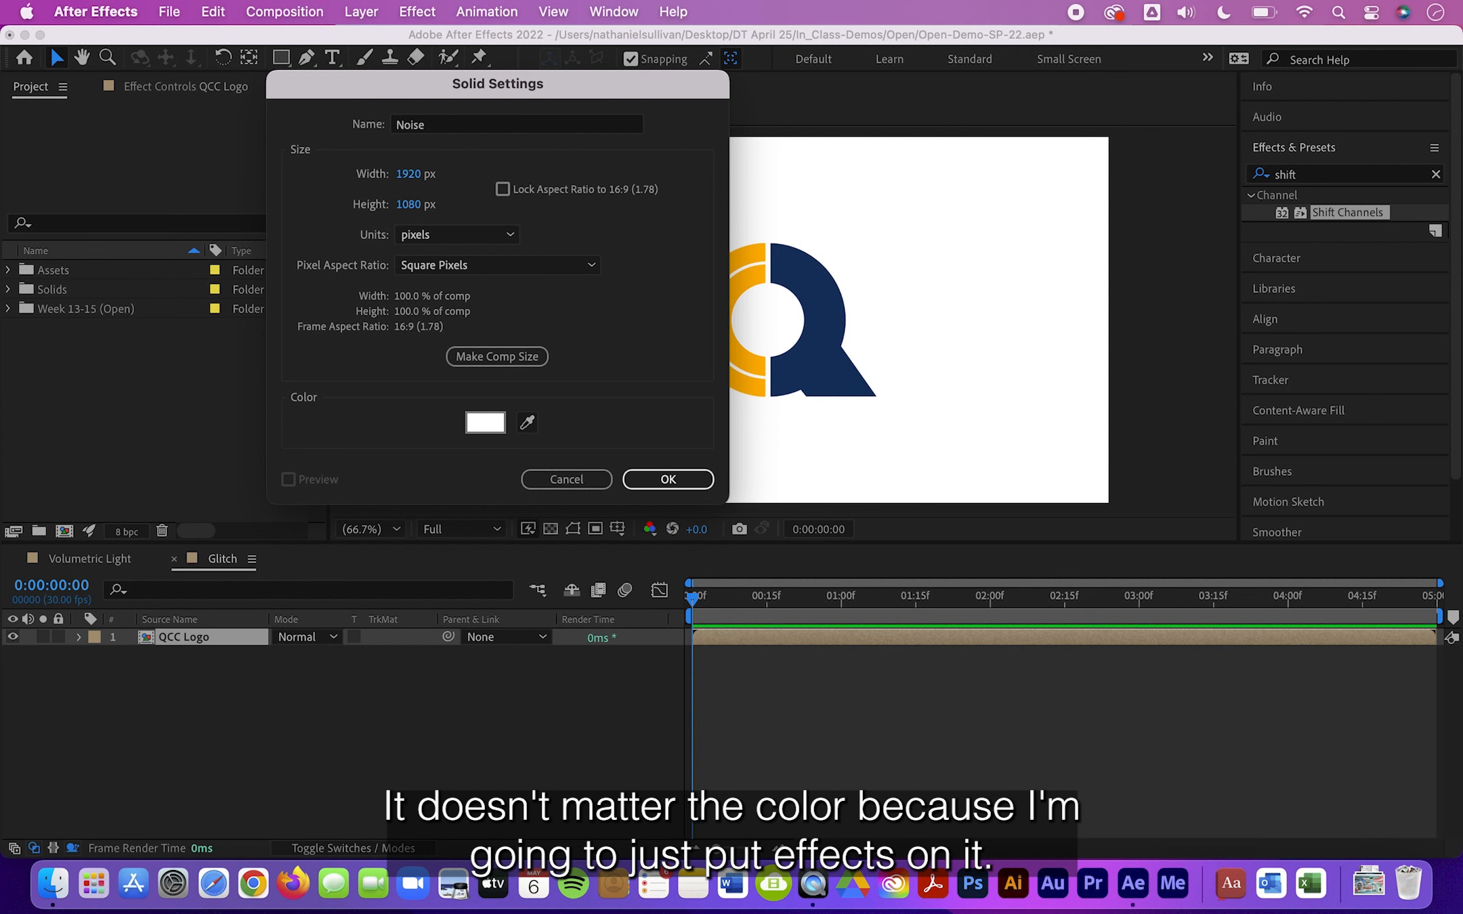
pyautogui.press('Return')
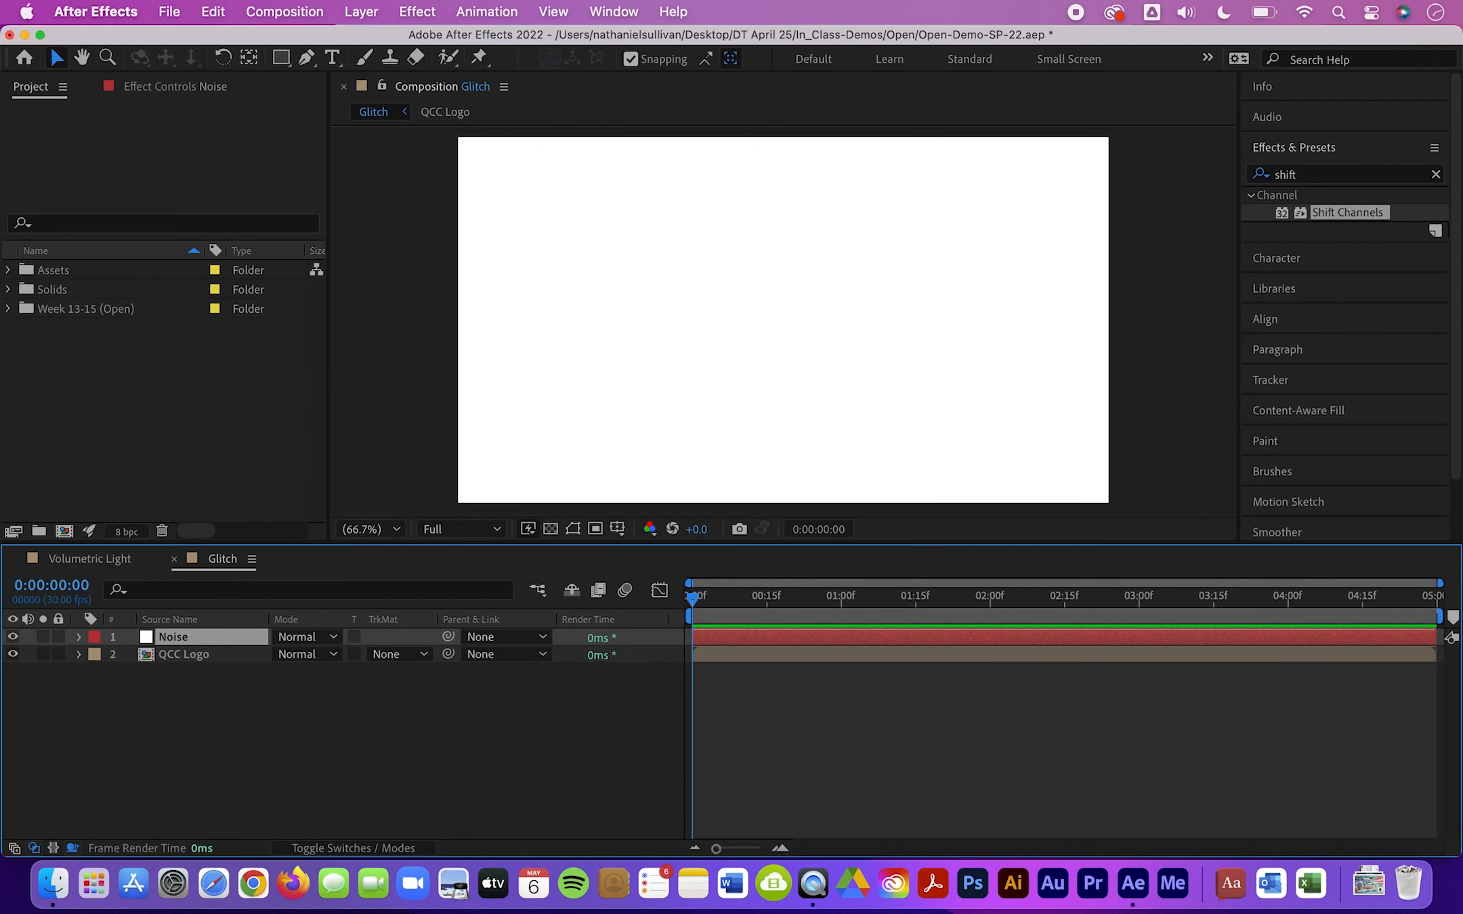
# - Find the Fractal Noise effect by searching for "Fractal" and apply it to the Noise layer
pyautogui.click(1435, 174)
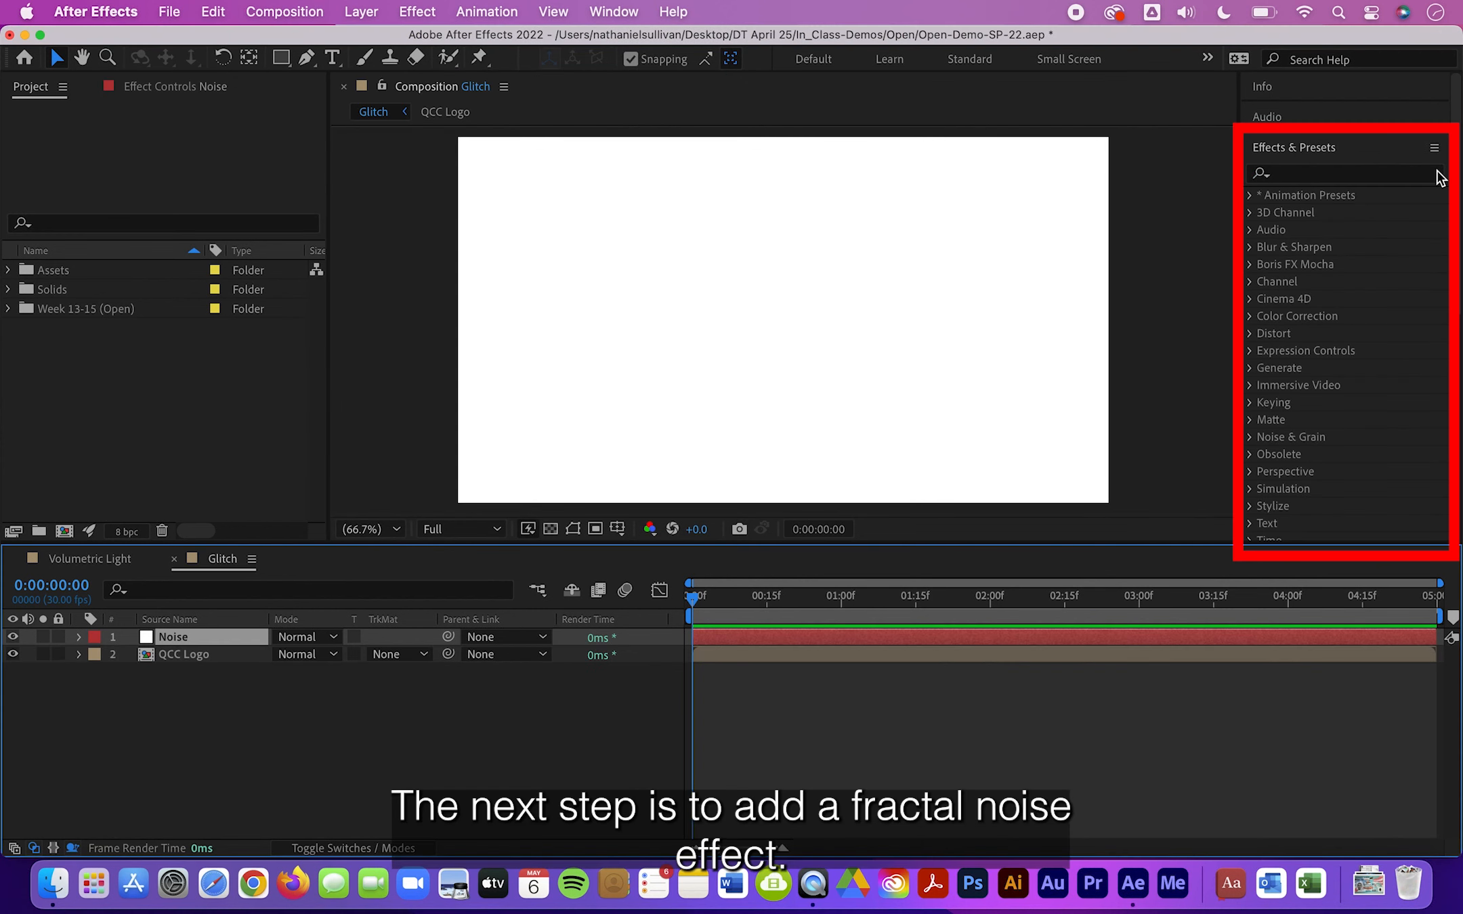
pyautogui.click(1365, 175)
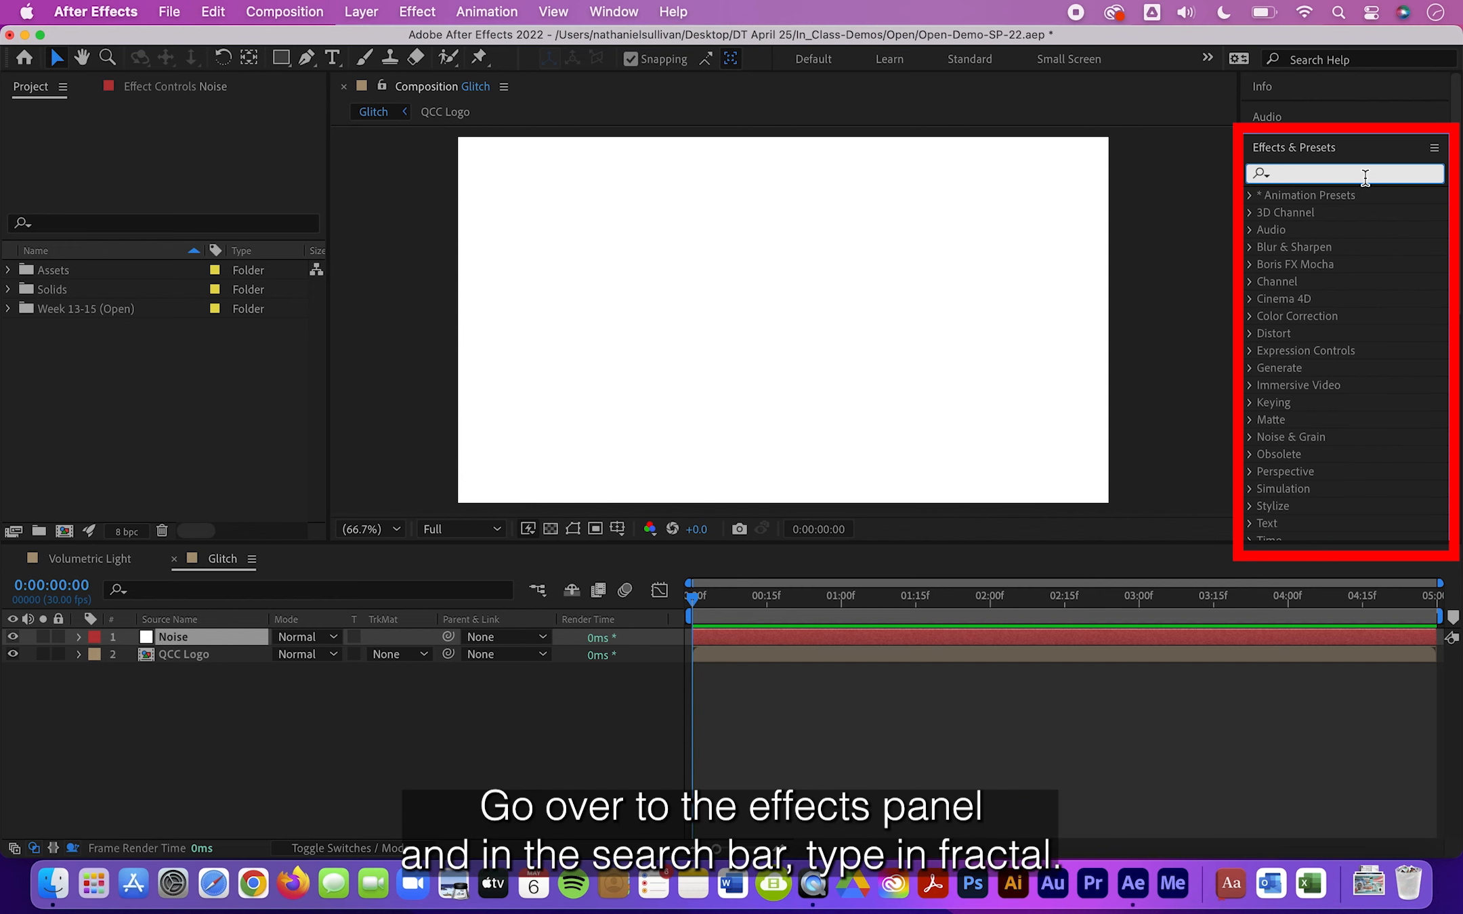
pyautogui.write('Fractal')
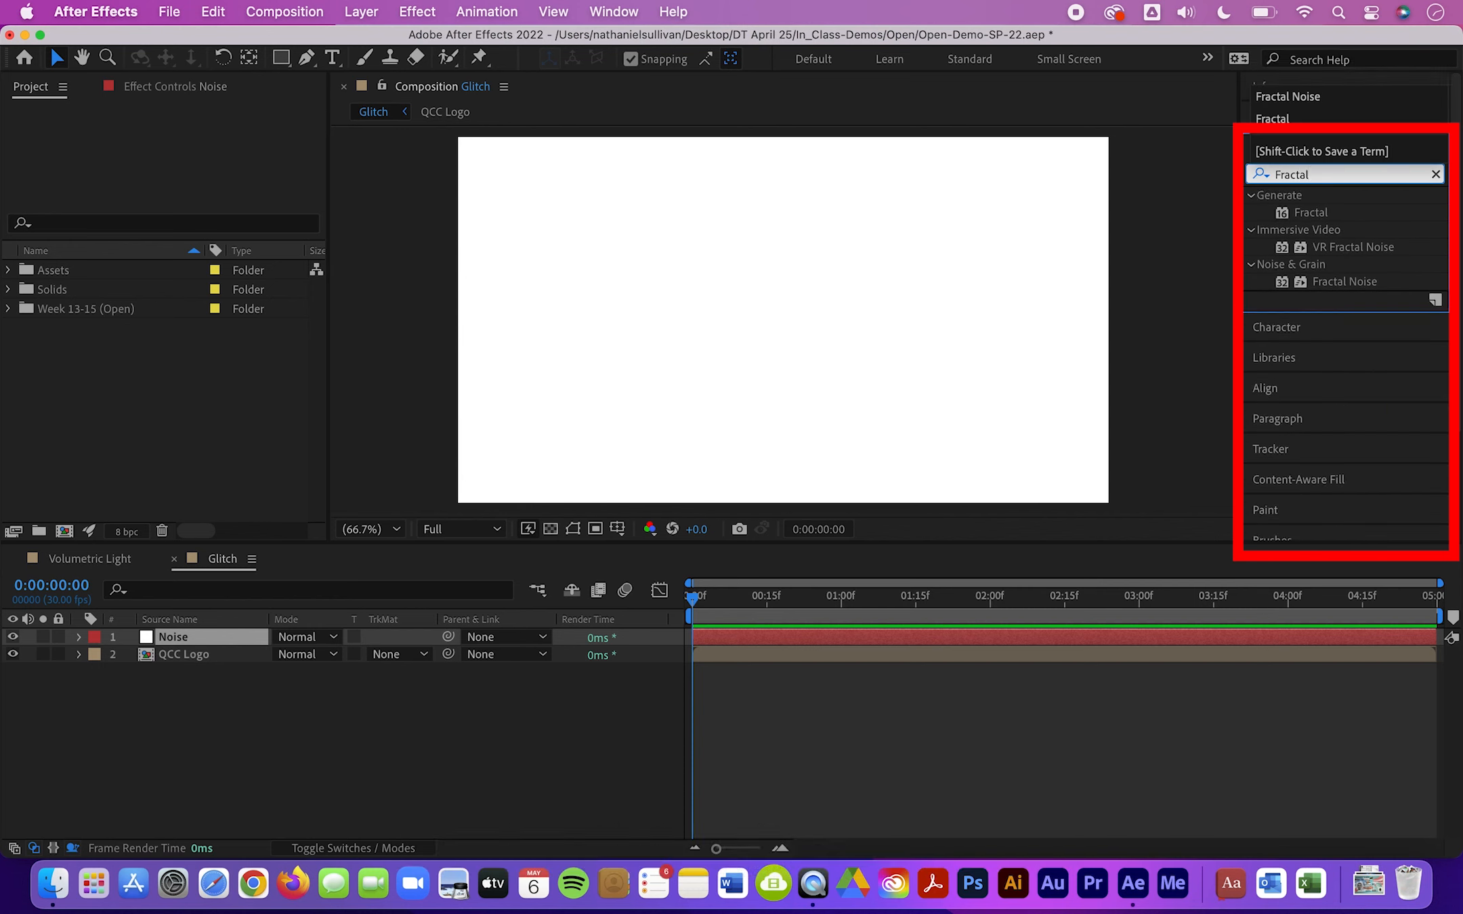
pyautogui.click(1344, 282)
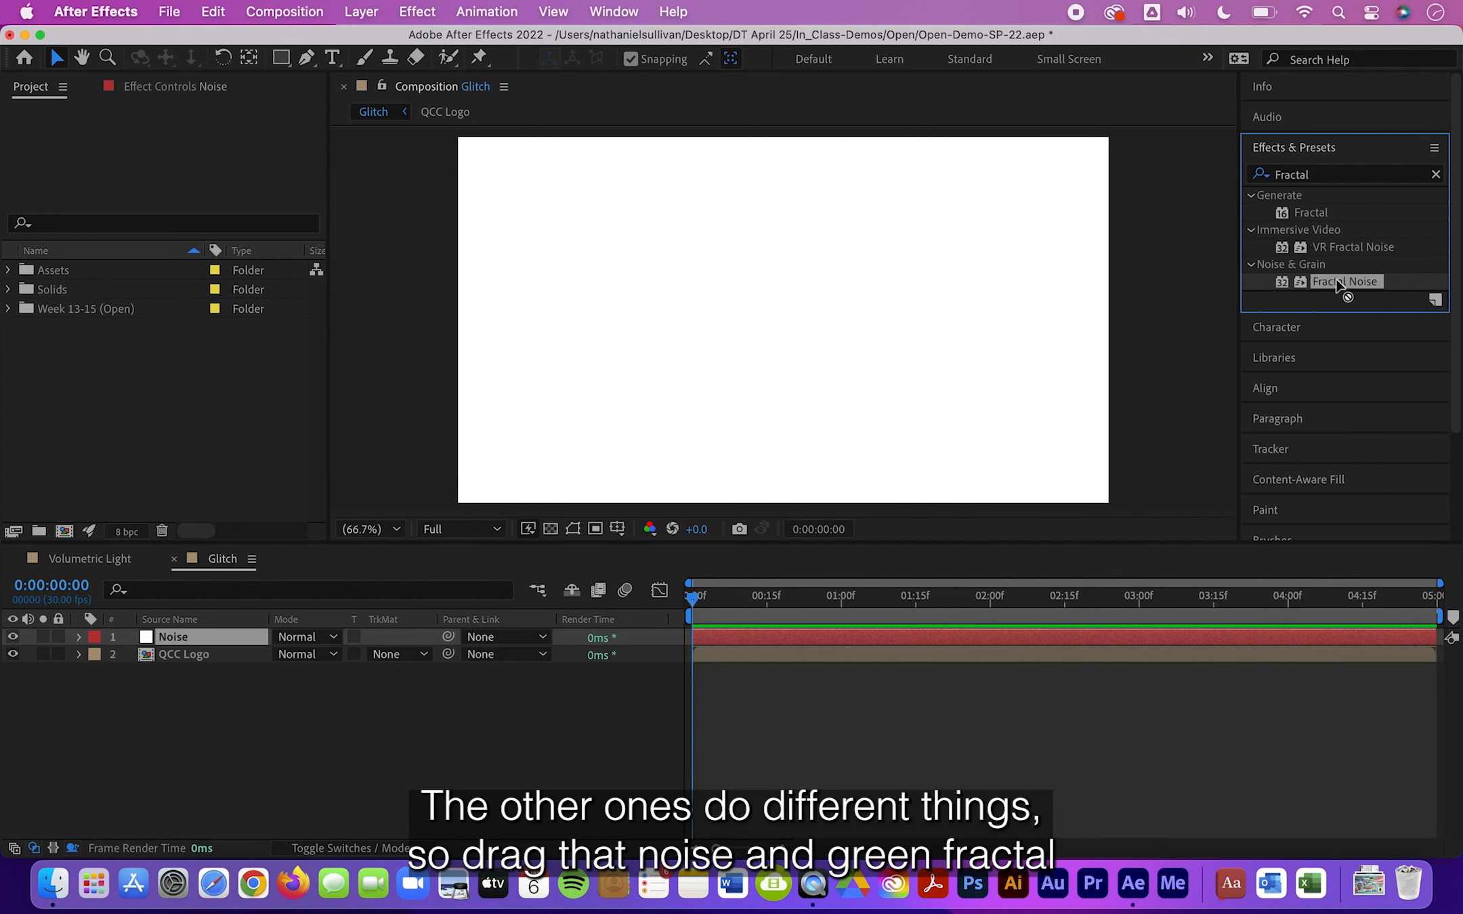
pyautogui.moveTo(1336, 279); pyautogui.dragTo(963, 350)
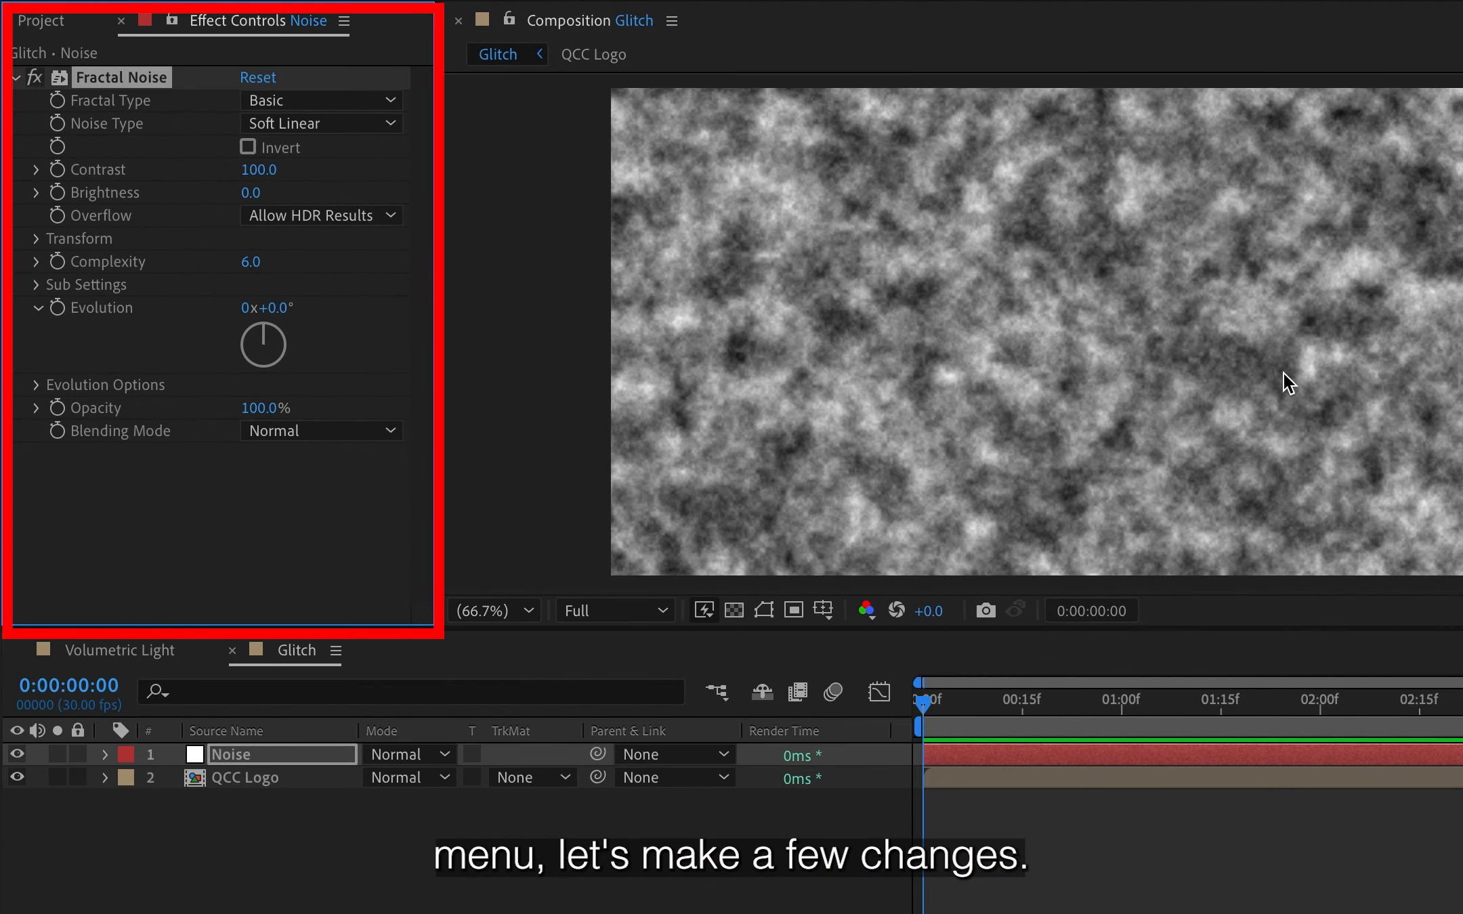
# - Set the Fractal Noise effect's fractal type to Max and its noise type to Block
pyautogui.click(288, 100)
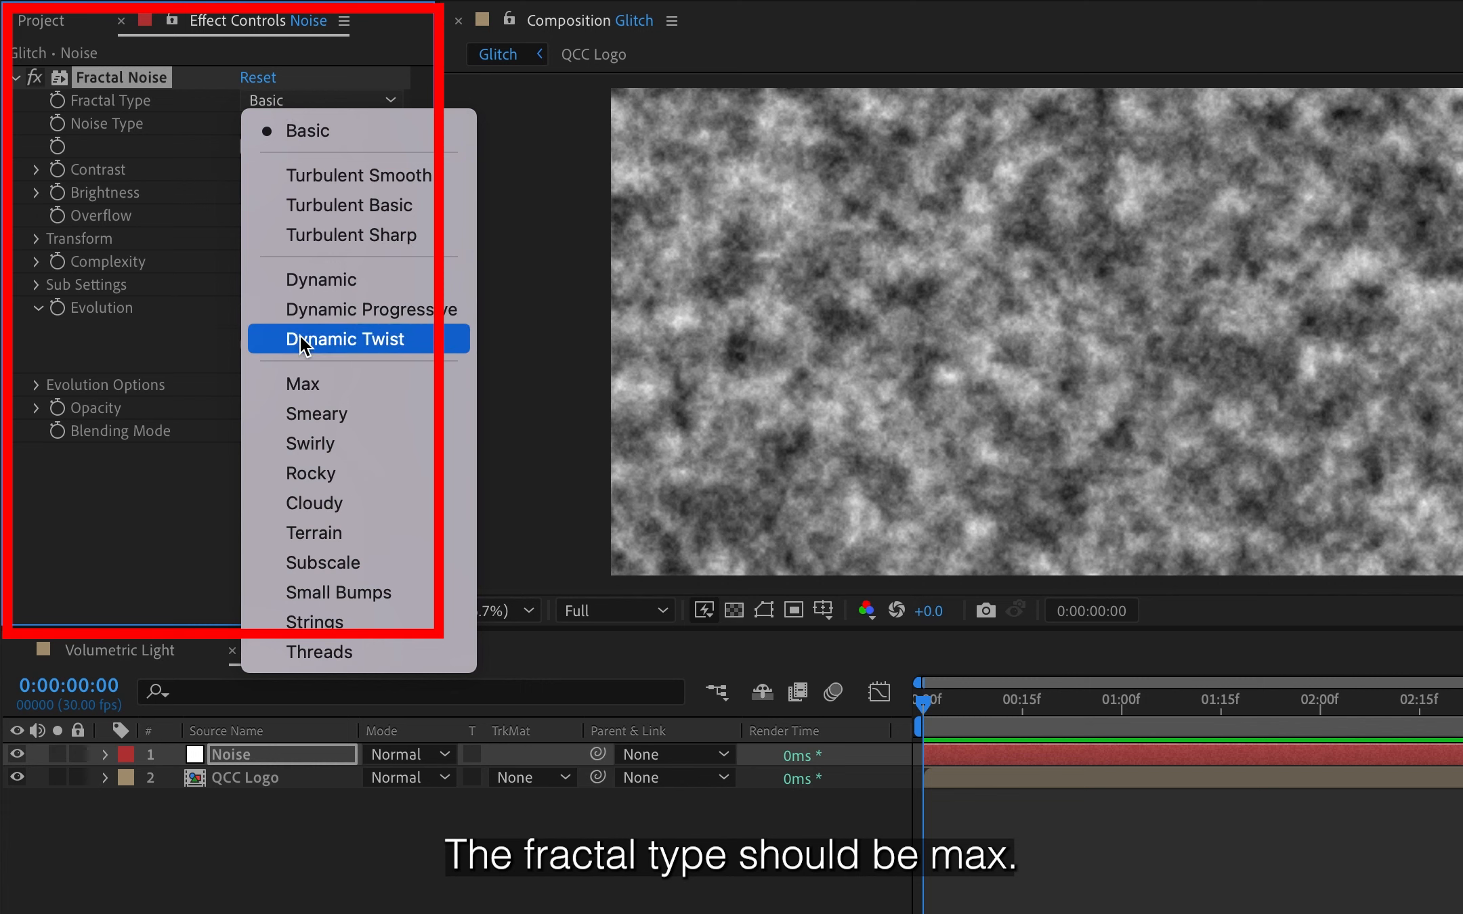
pyautogui.click(303, 386)
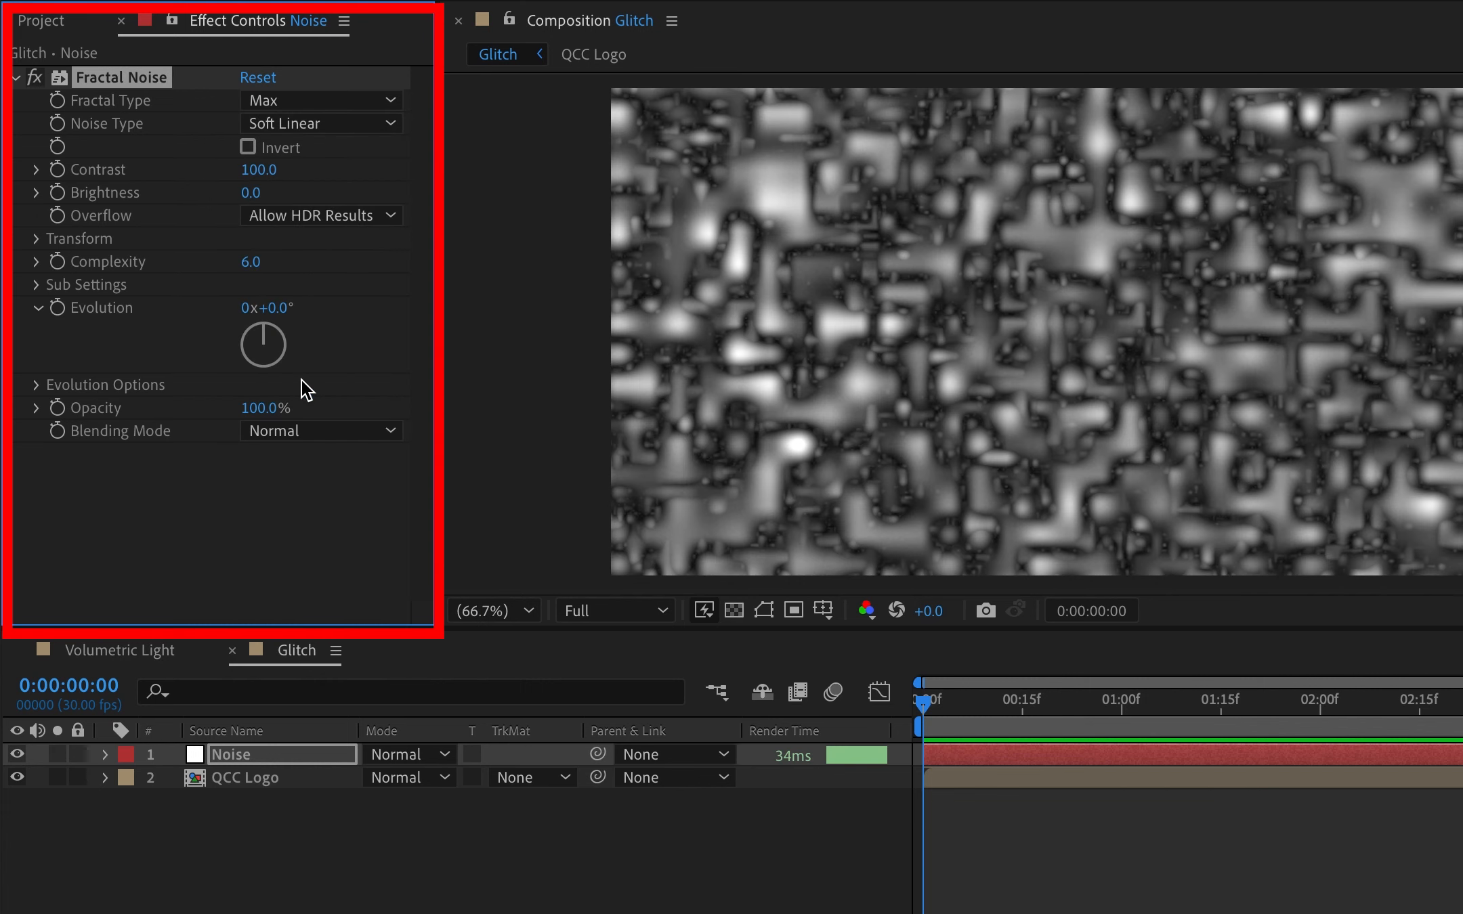
pyautogui.click(306, 127)
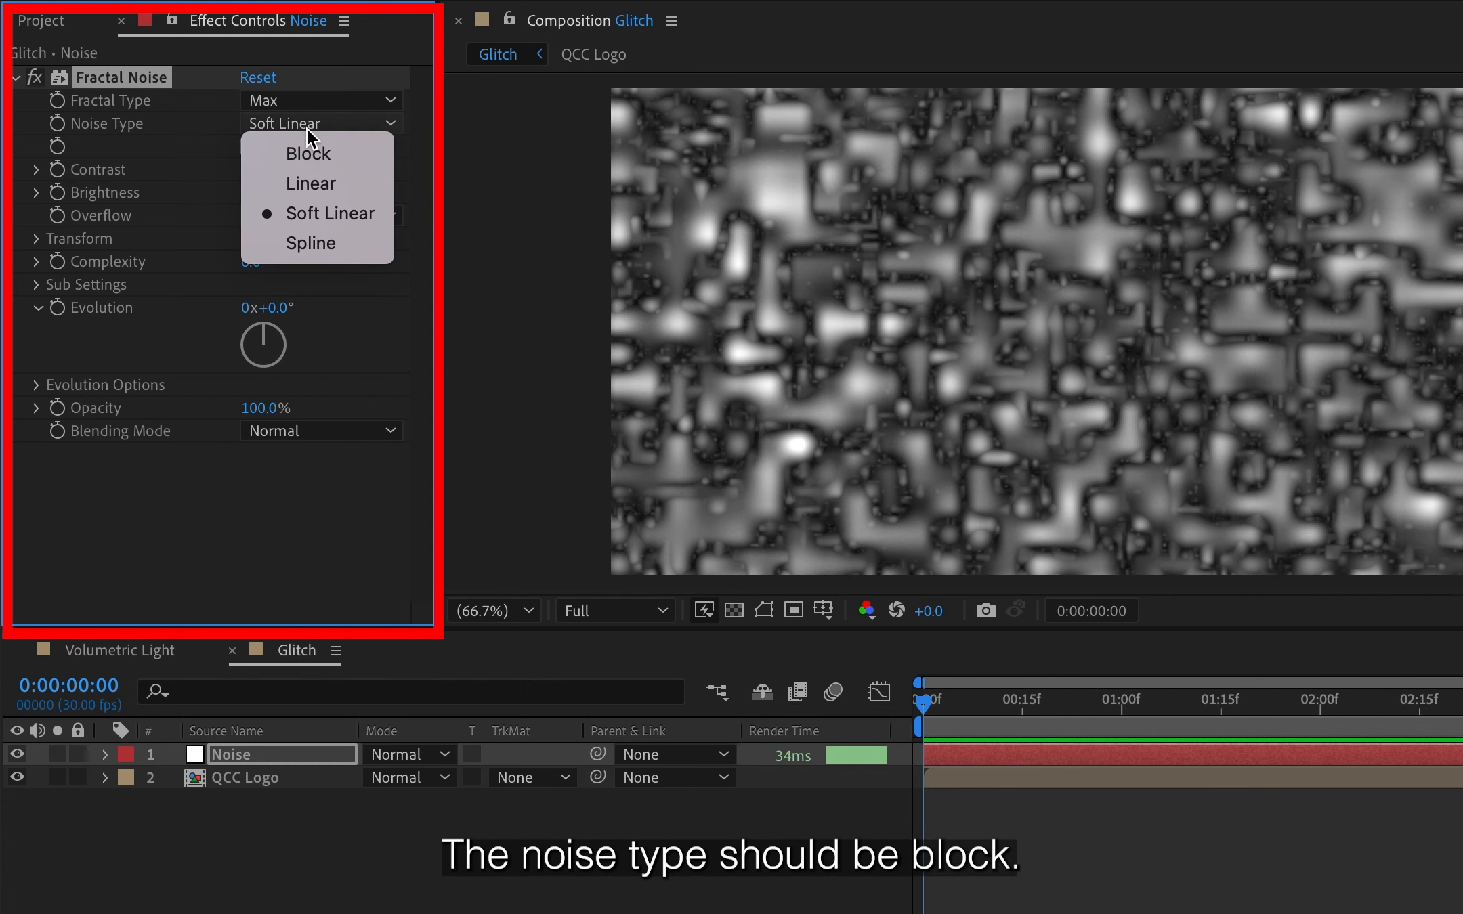
pyautogui.click(304, 158)
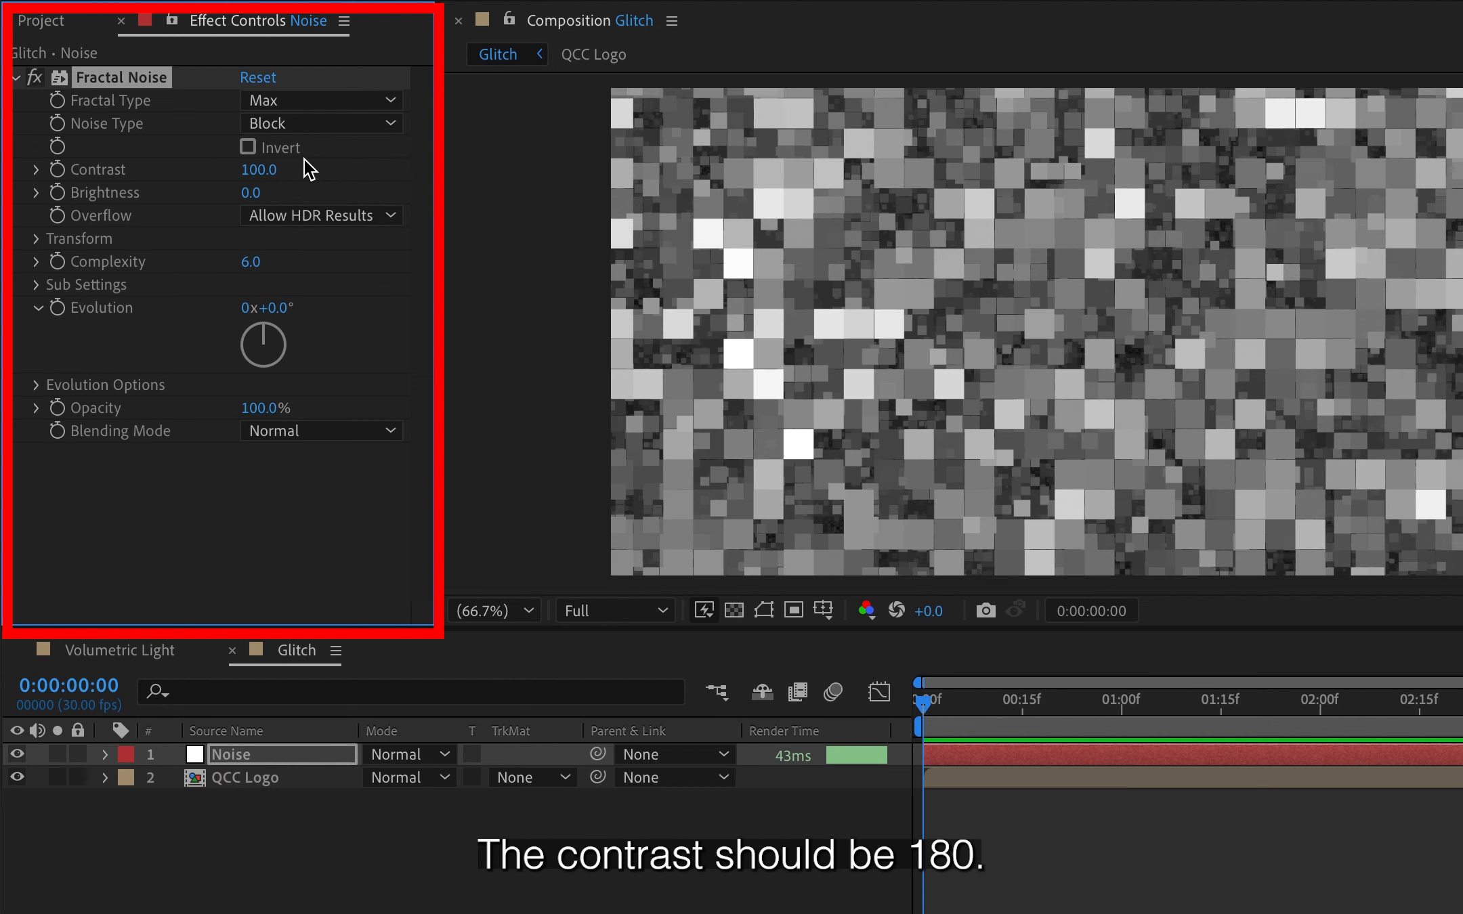
# - Set the Fractal Noise contrast to 180 and its brightness to -25
pyautogui.click(251, 173)
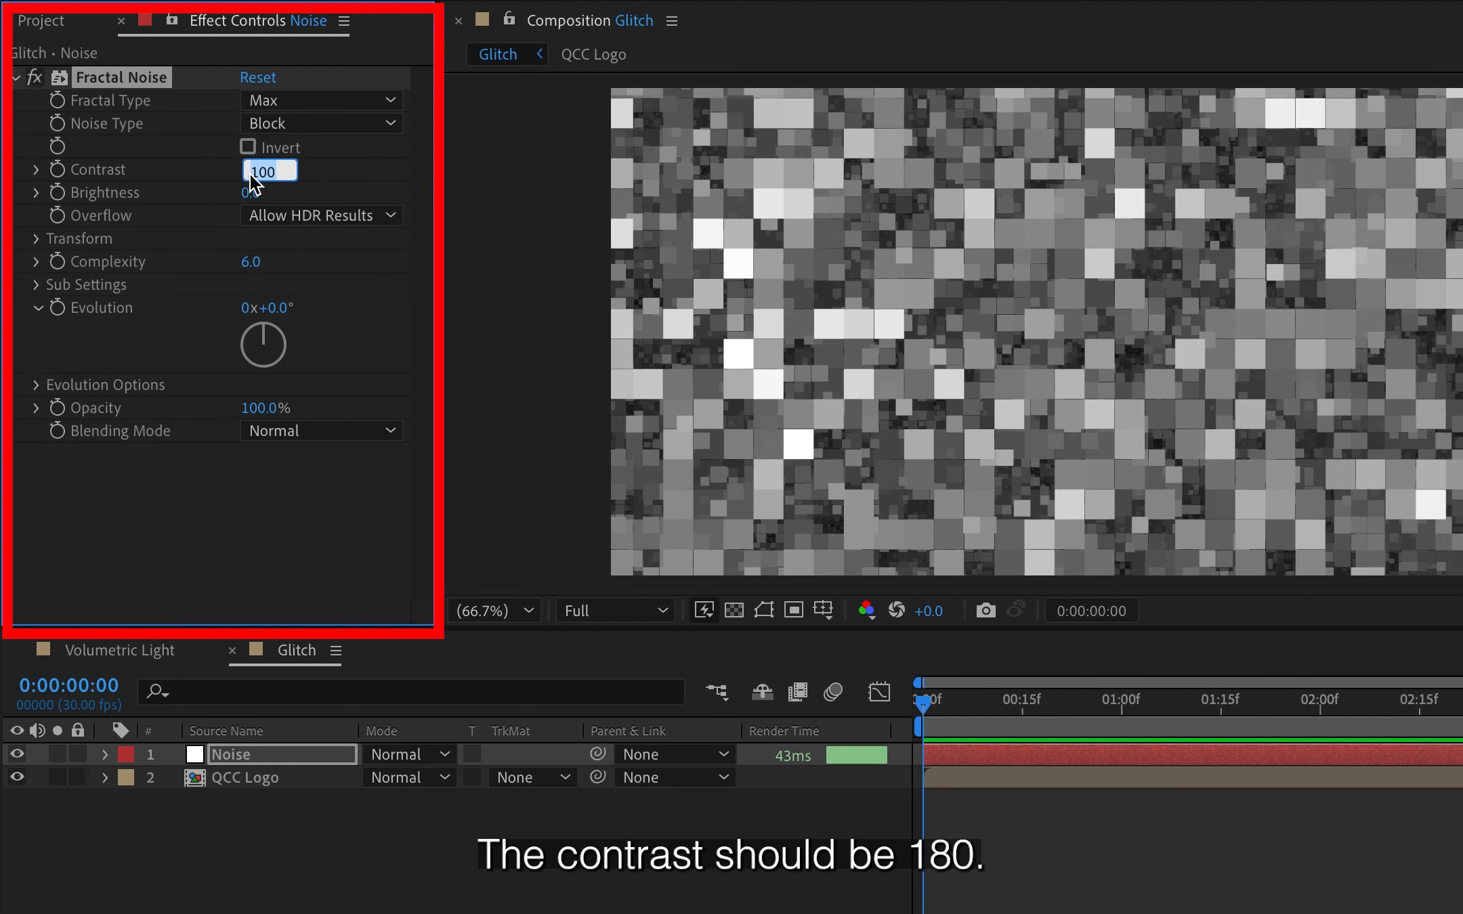
pyautogui.write('180')
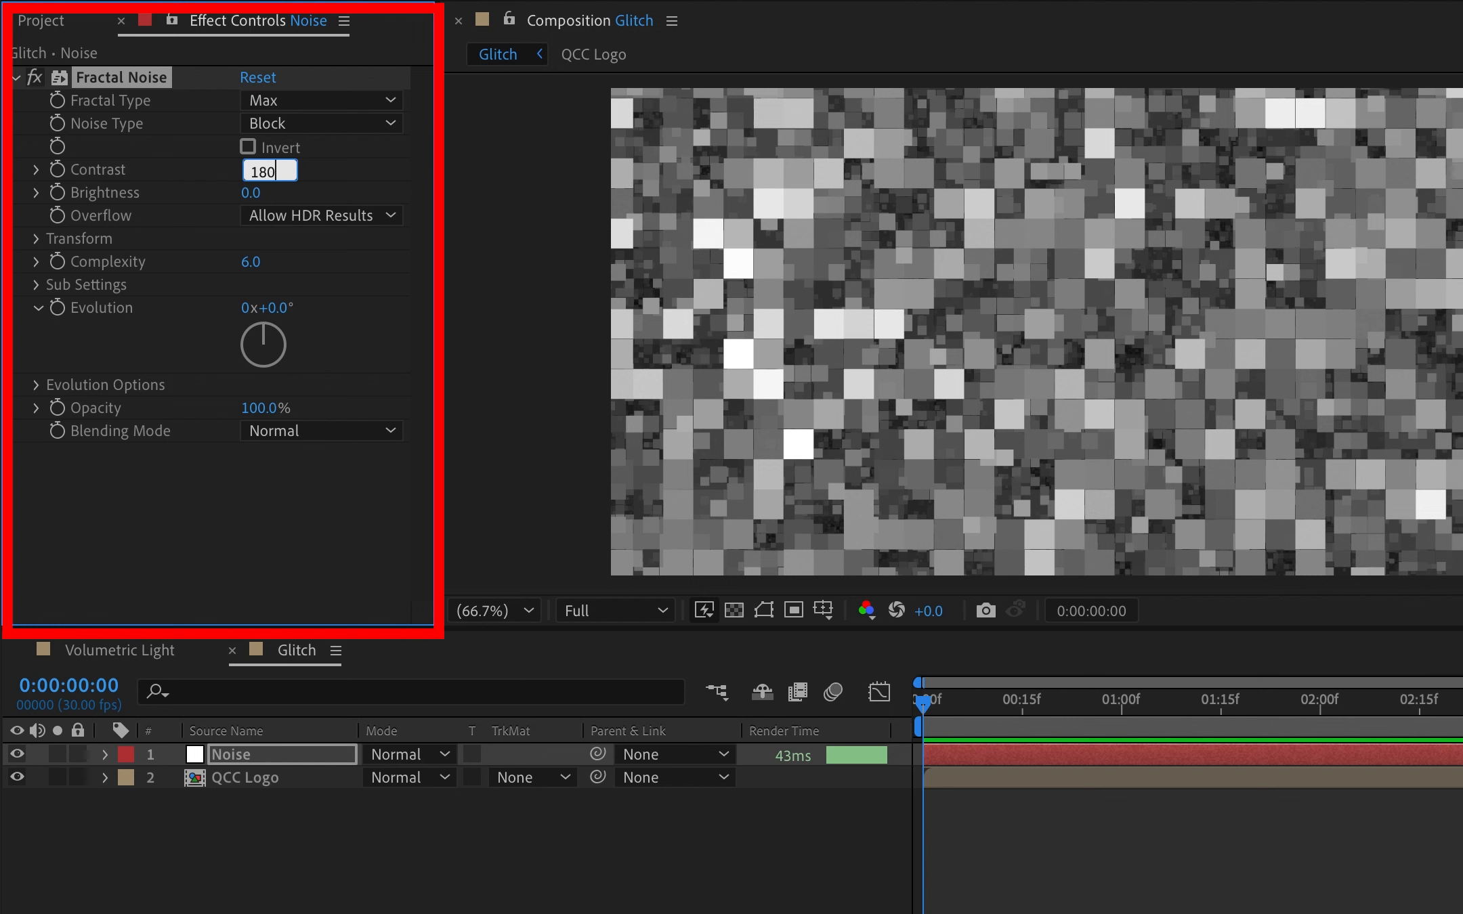
pyautogui.press('Return')
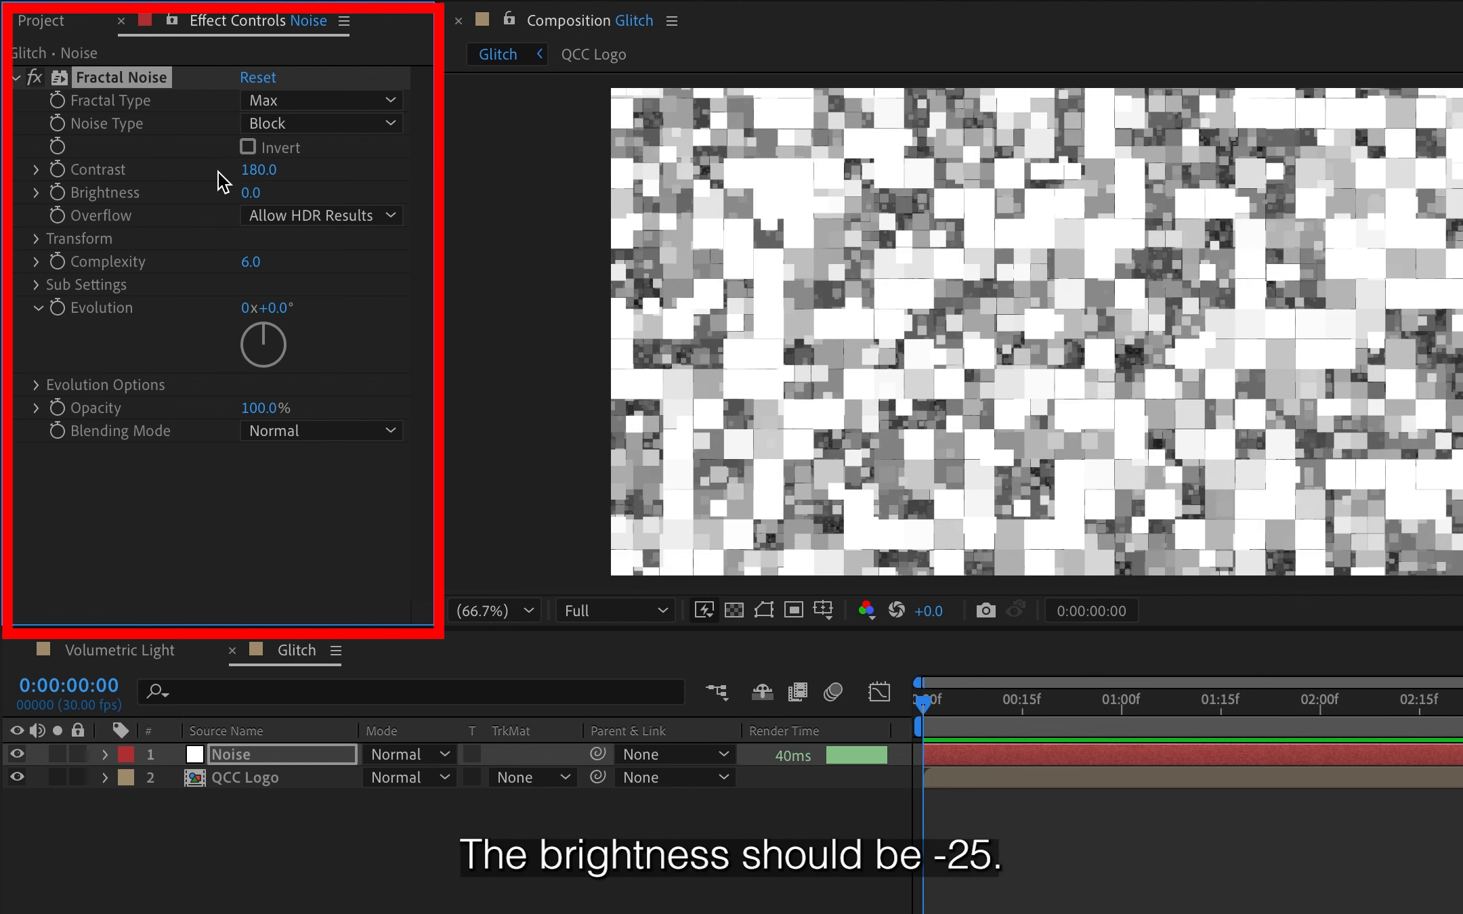
pyautogui.click(255, 192)
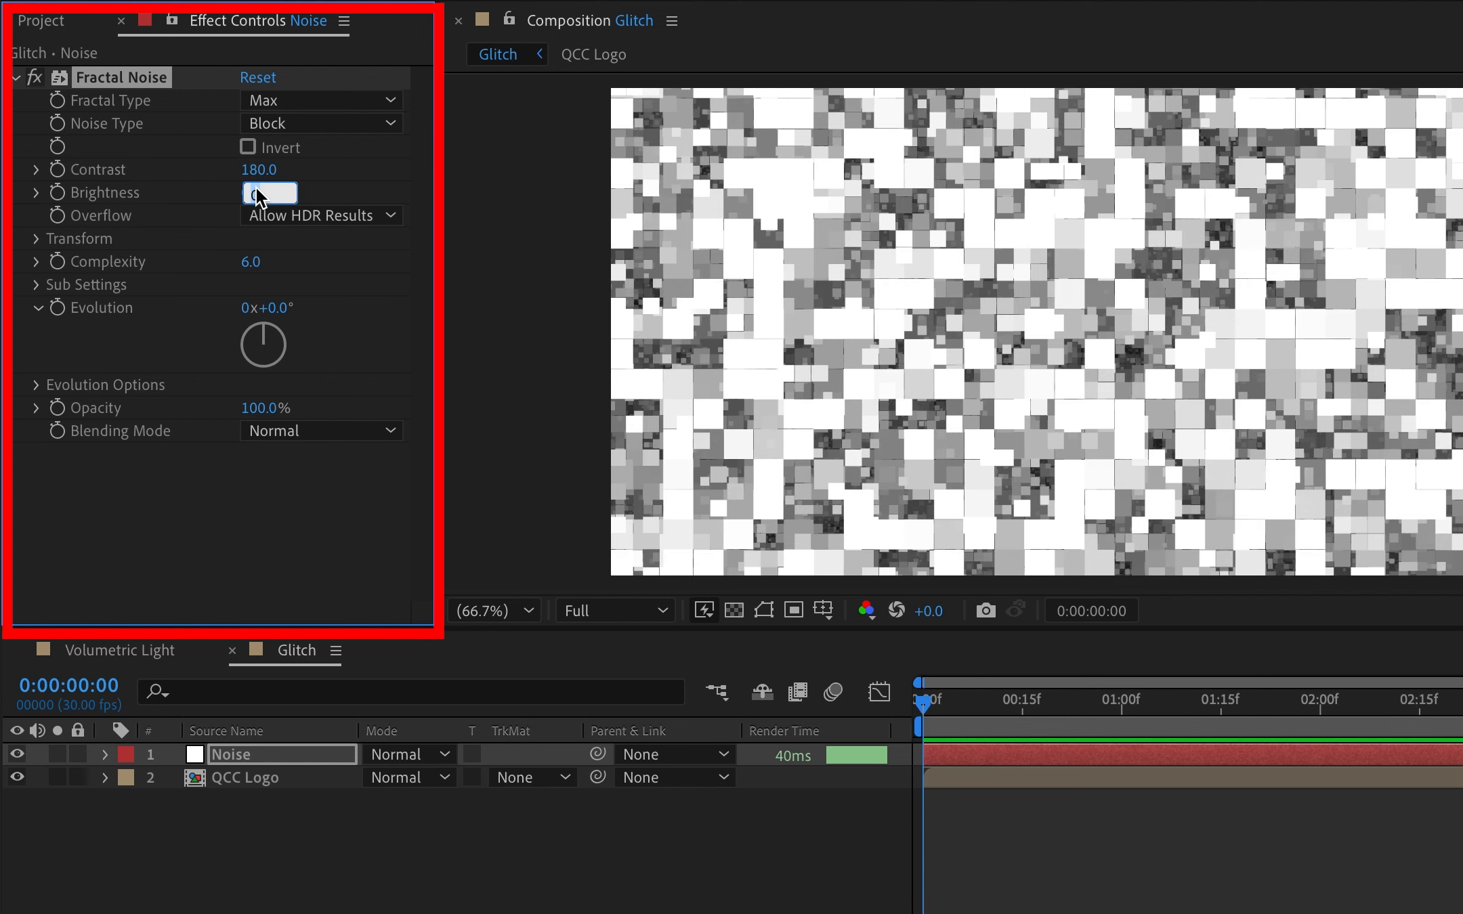
pyautogui.write('-25')
pyautogui.press('Return')
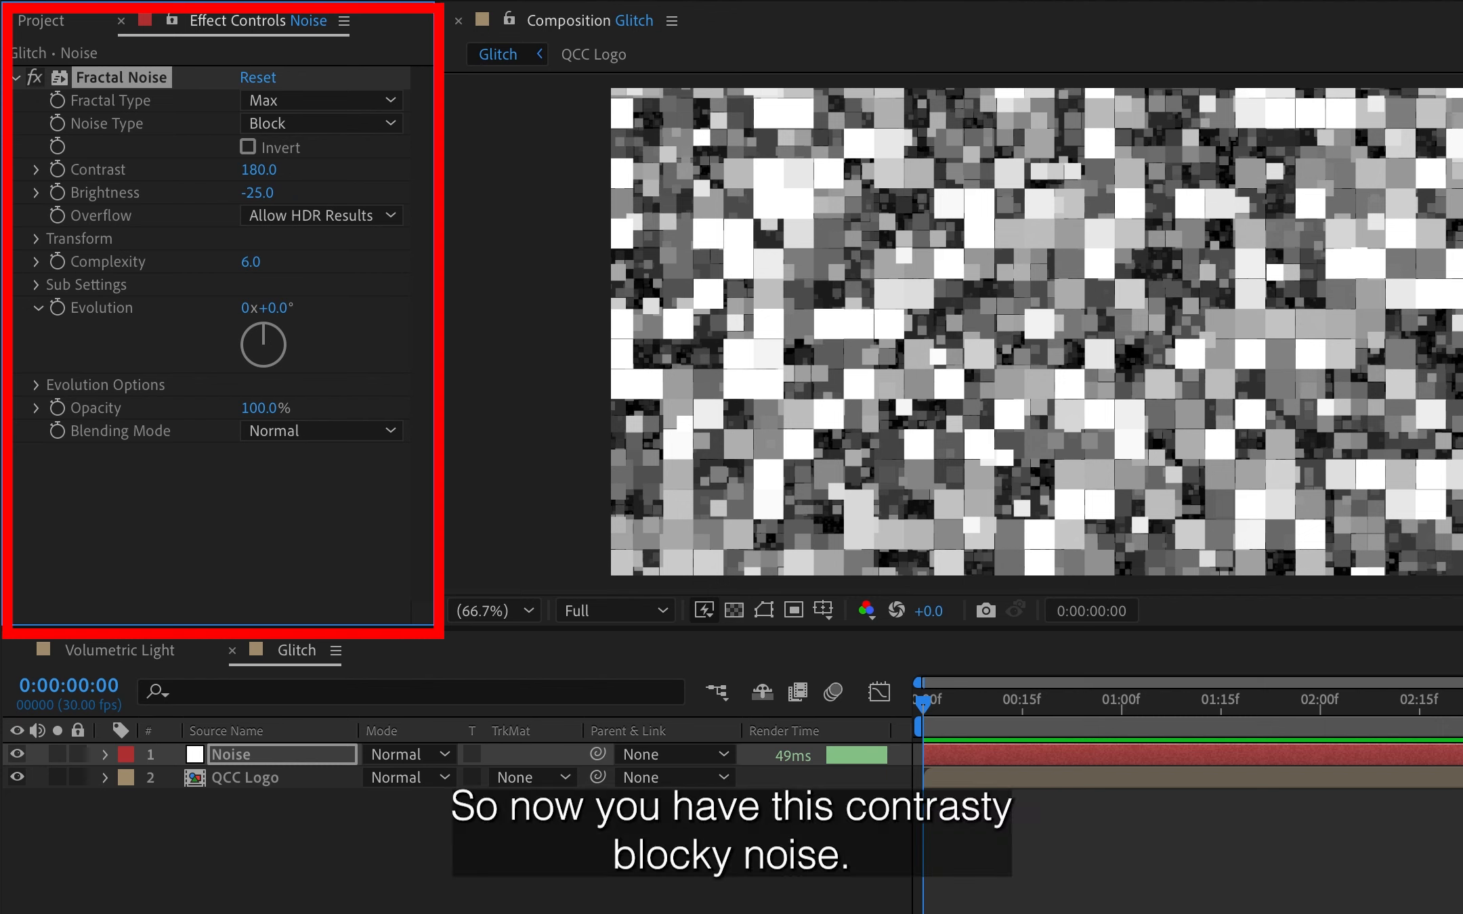
# - Turn off uniform scaling in the Fractal Noise transform settings and set the scale width to 6000
pyautogui.click(34, 243)
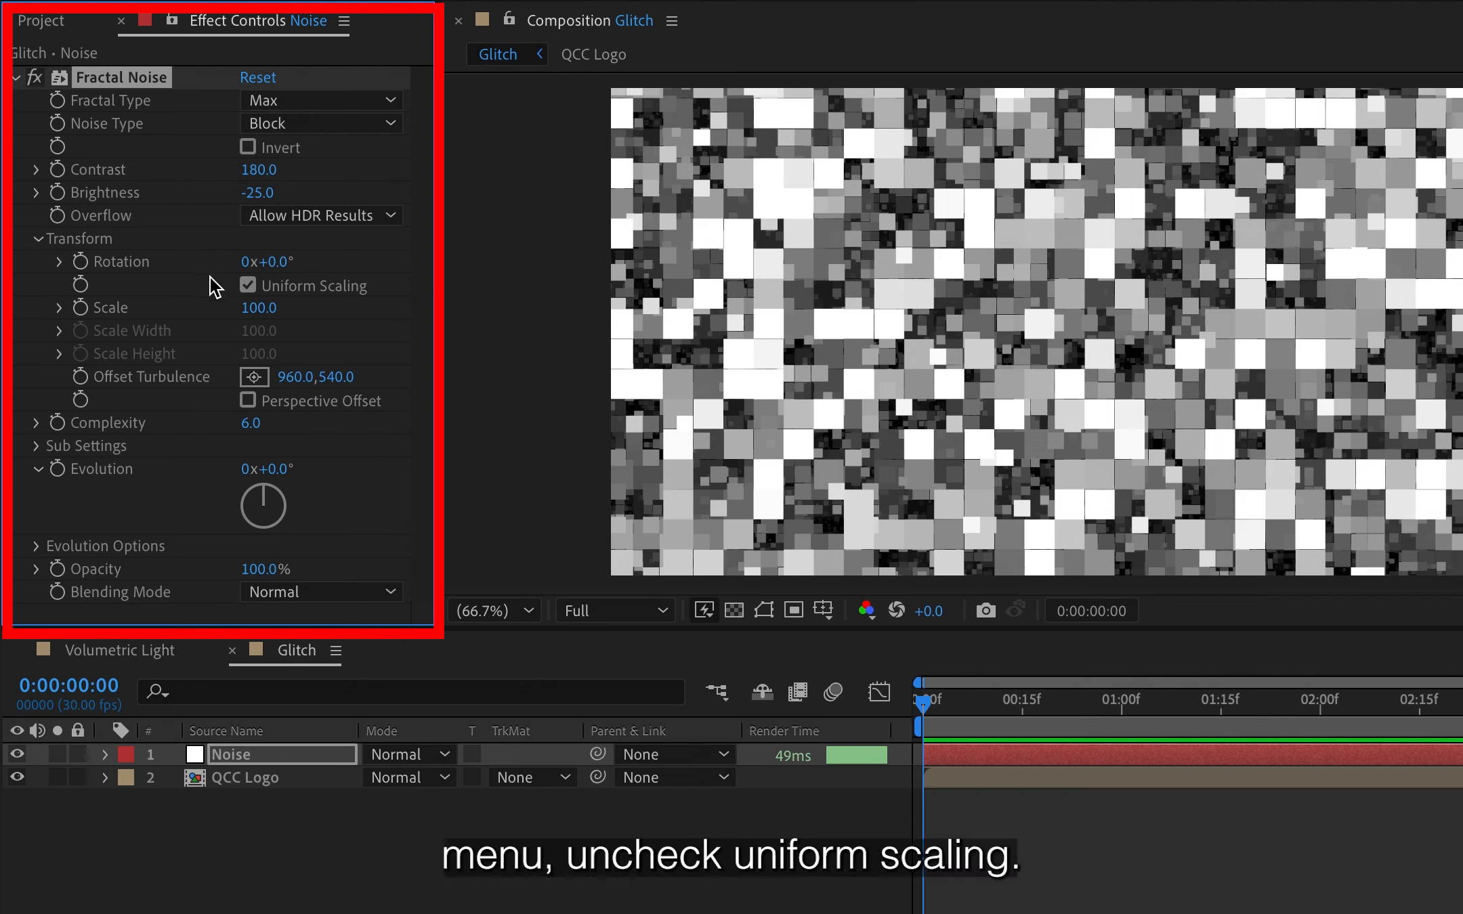
pyautogui.click(249, 288)
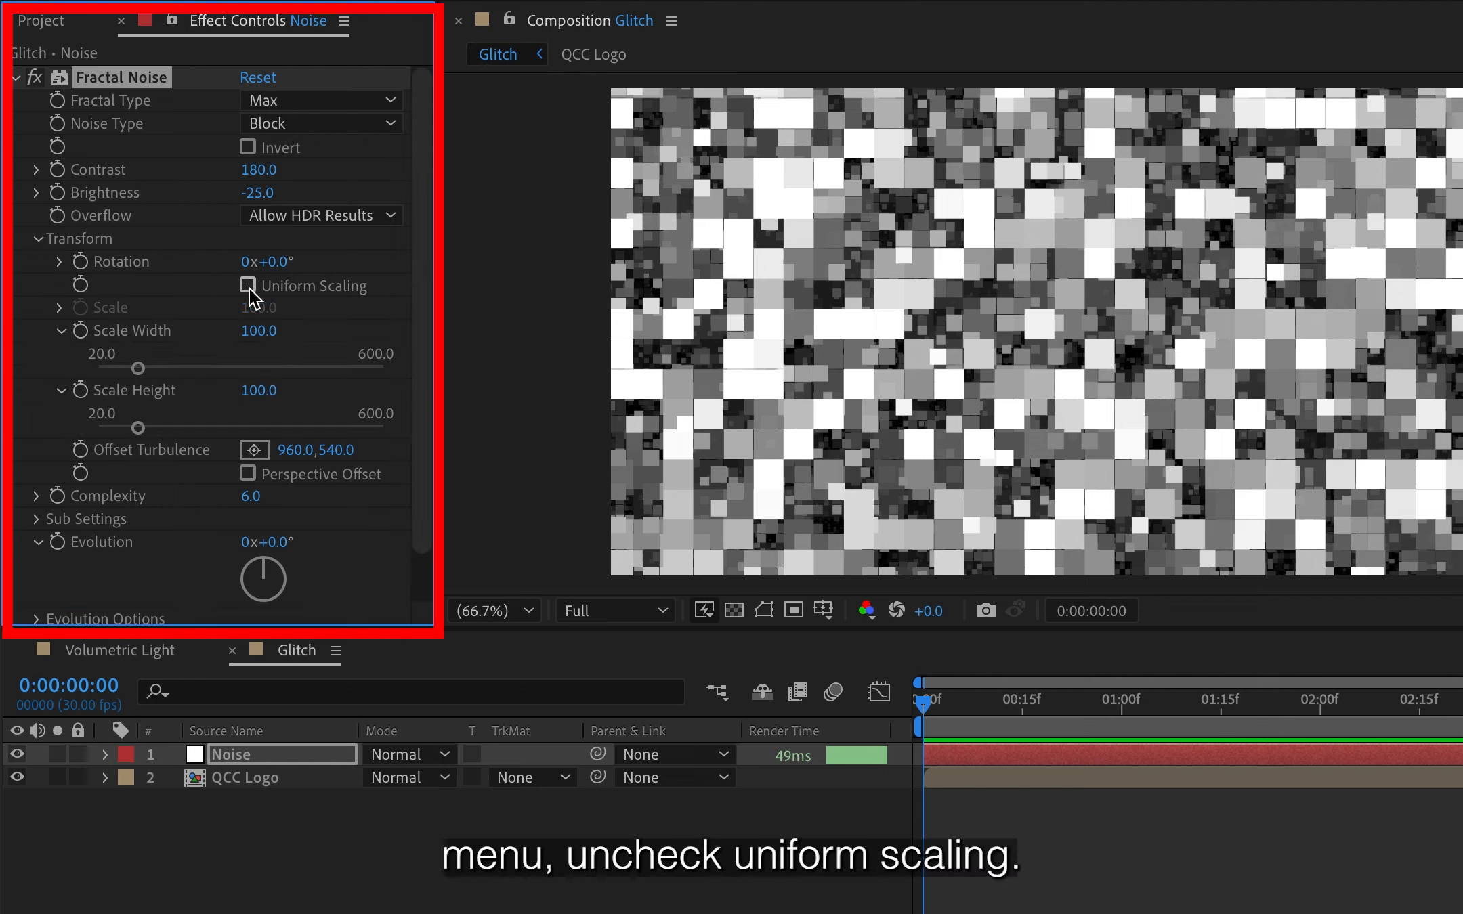
pyautogui.click(261, 332)
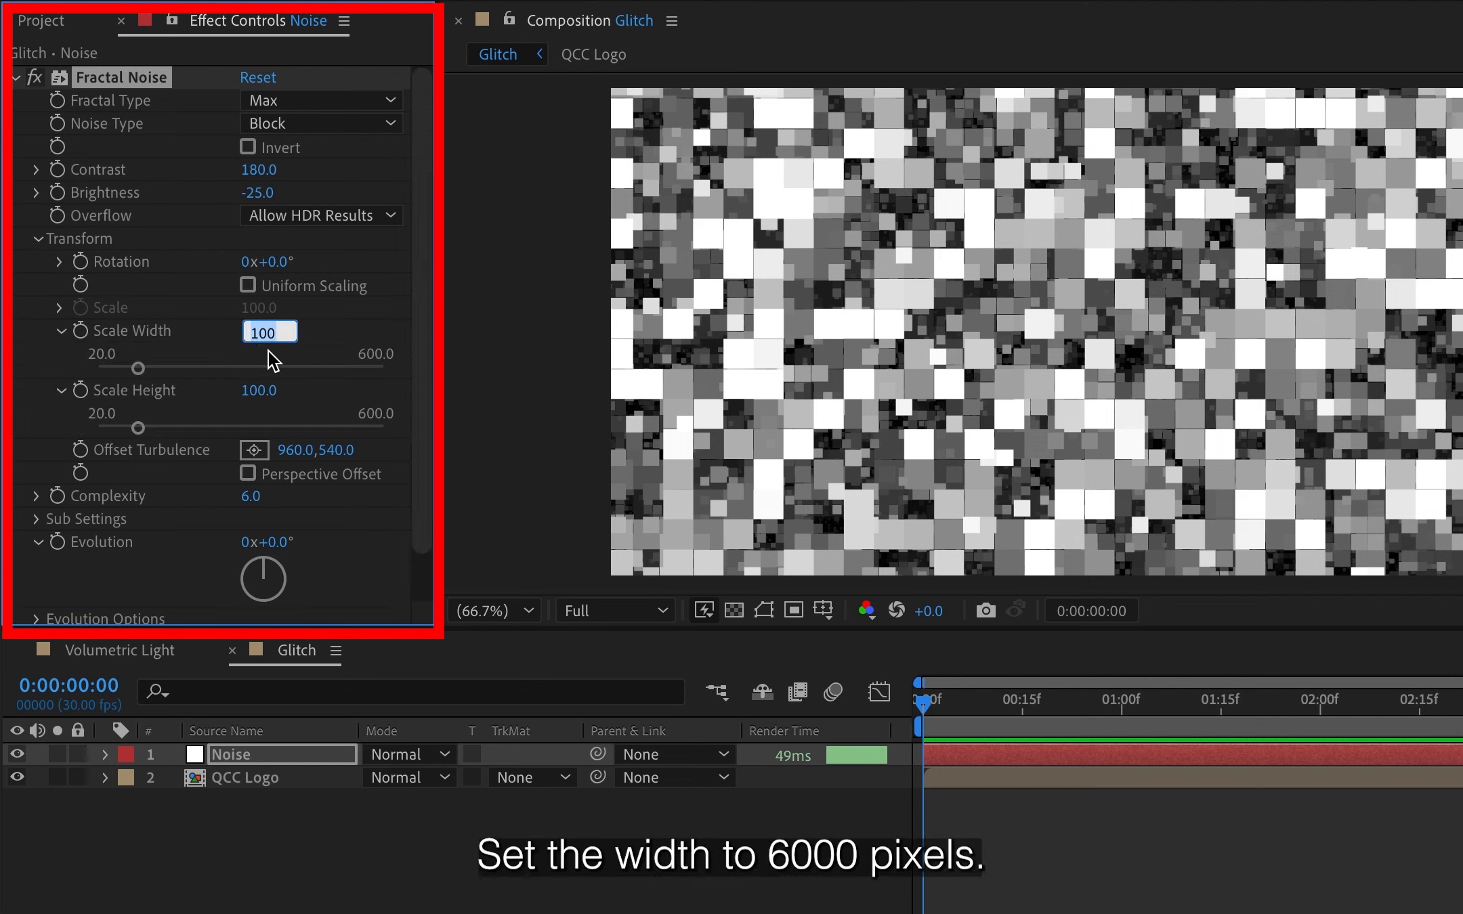
pyautogui.write('6000')
pyautogui.press('Return')
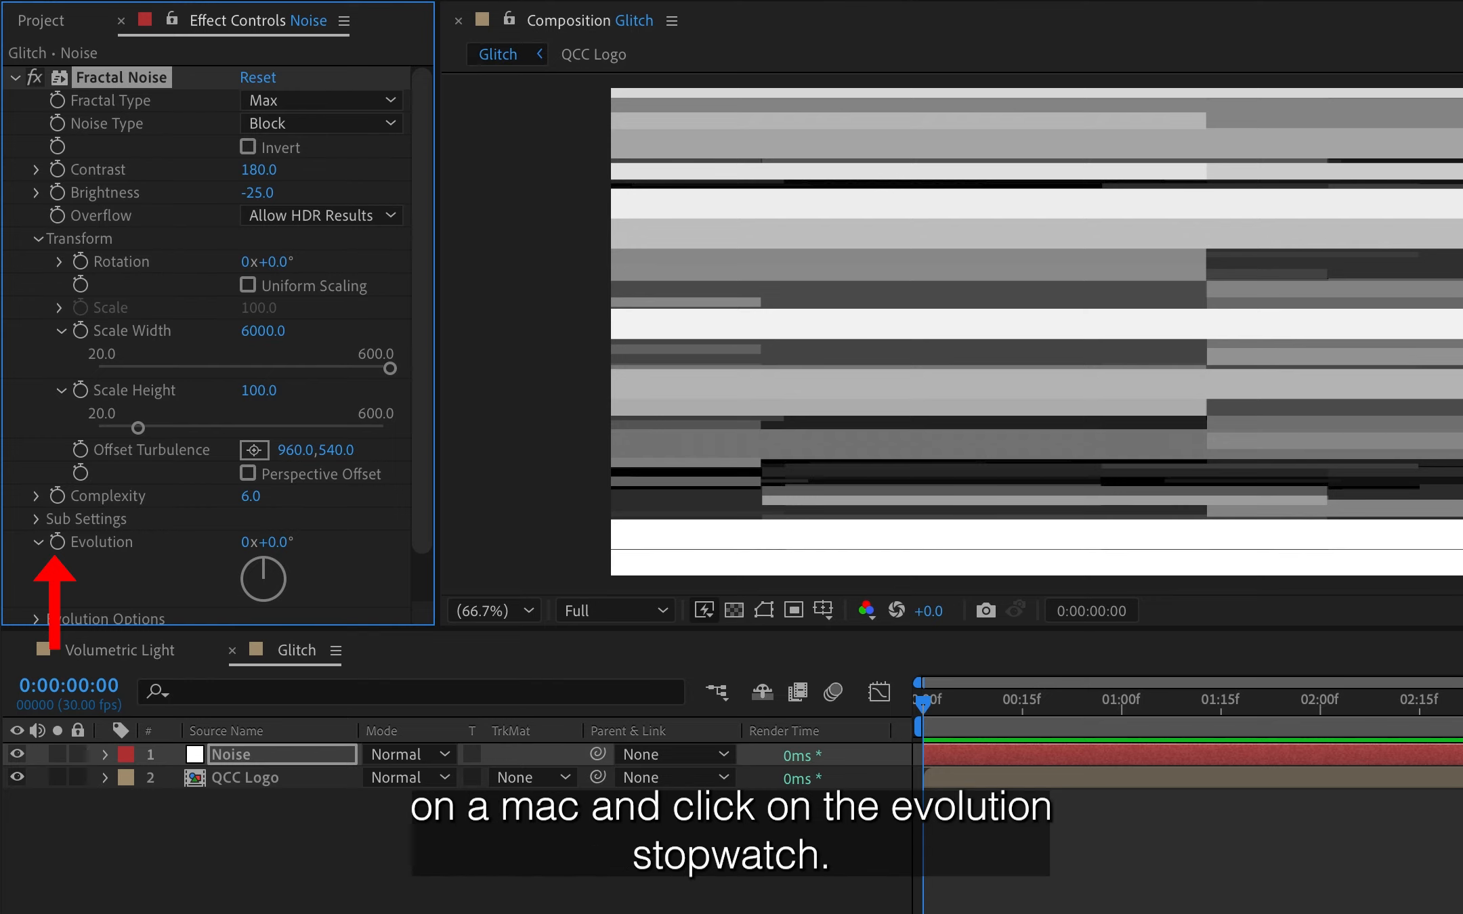
# - Animate the Fractal Noise evolution with the expression time*1000
pyautogui.keyDown('alt'); pyautogui.click(57, 543); pyautogui.keyUp('alt')
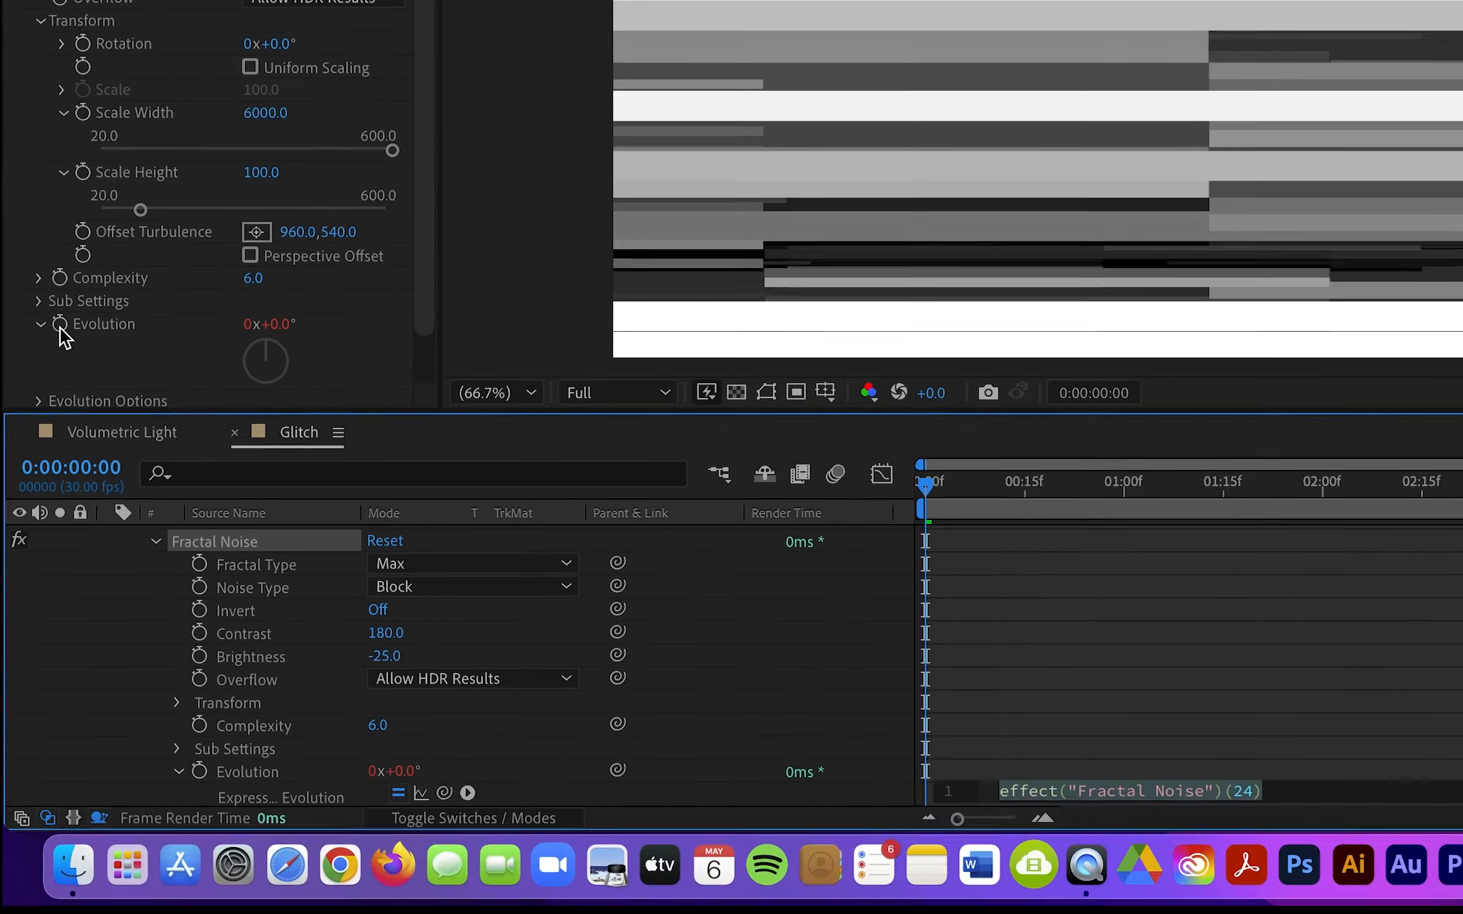
pyautogui.write('time')
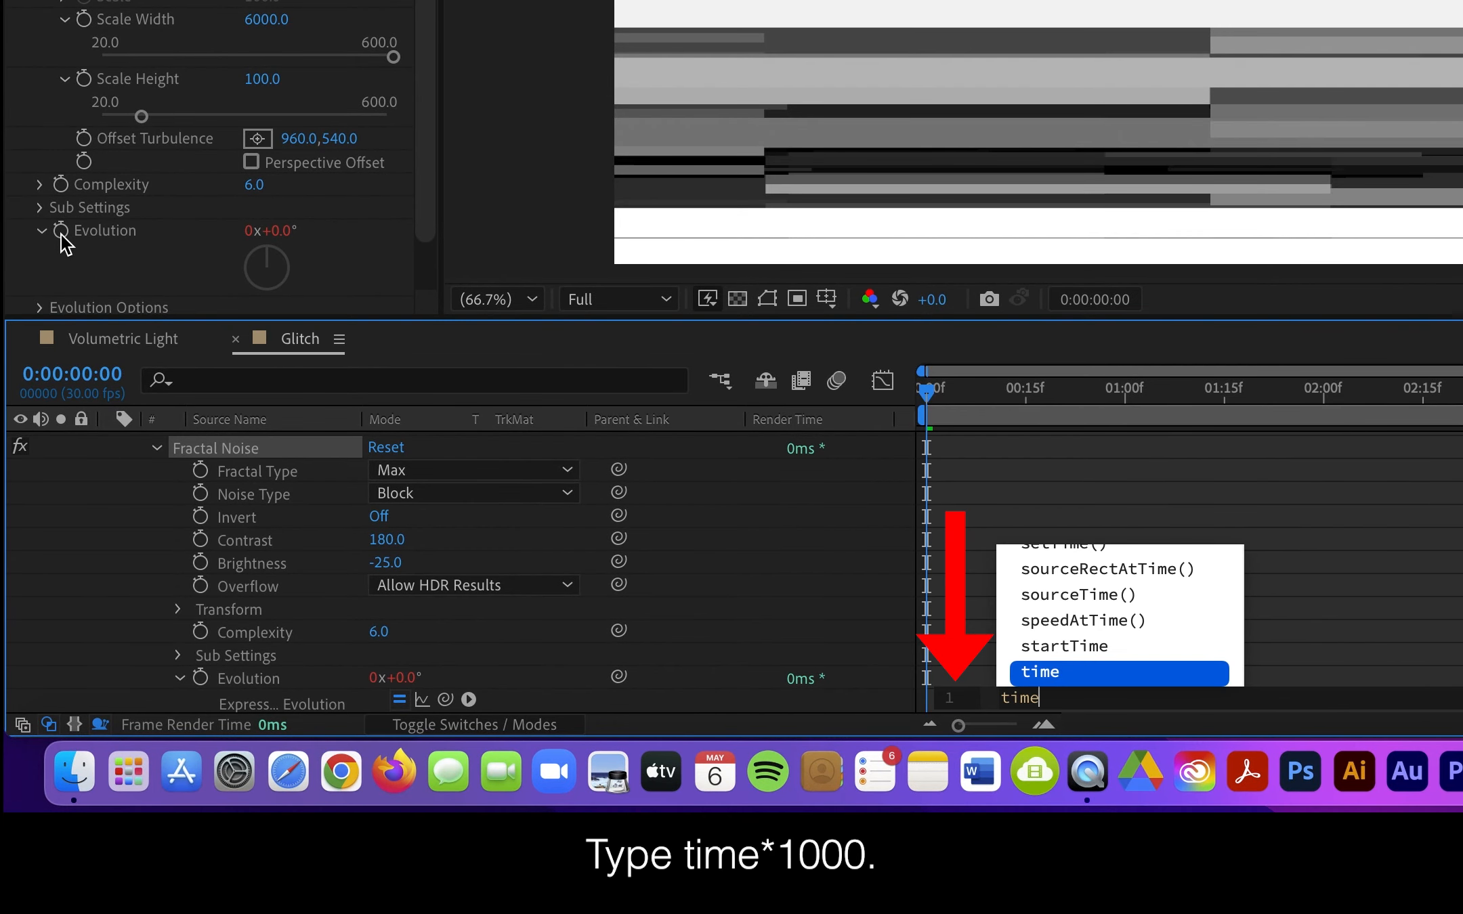
pyautogui.write('*1')
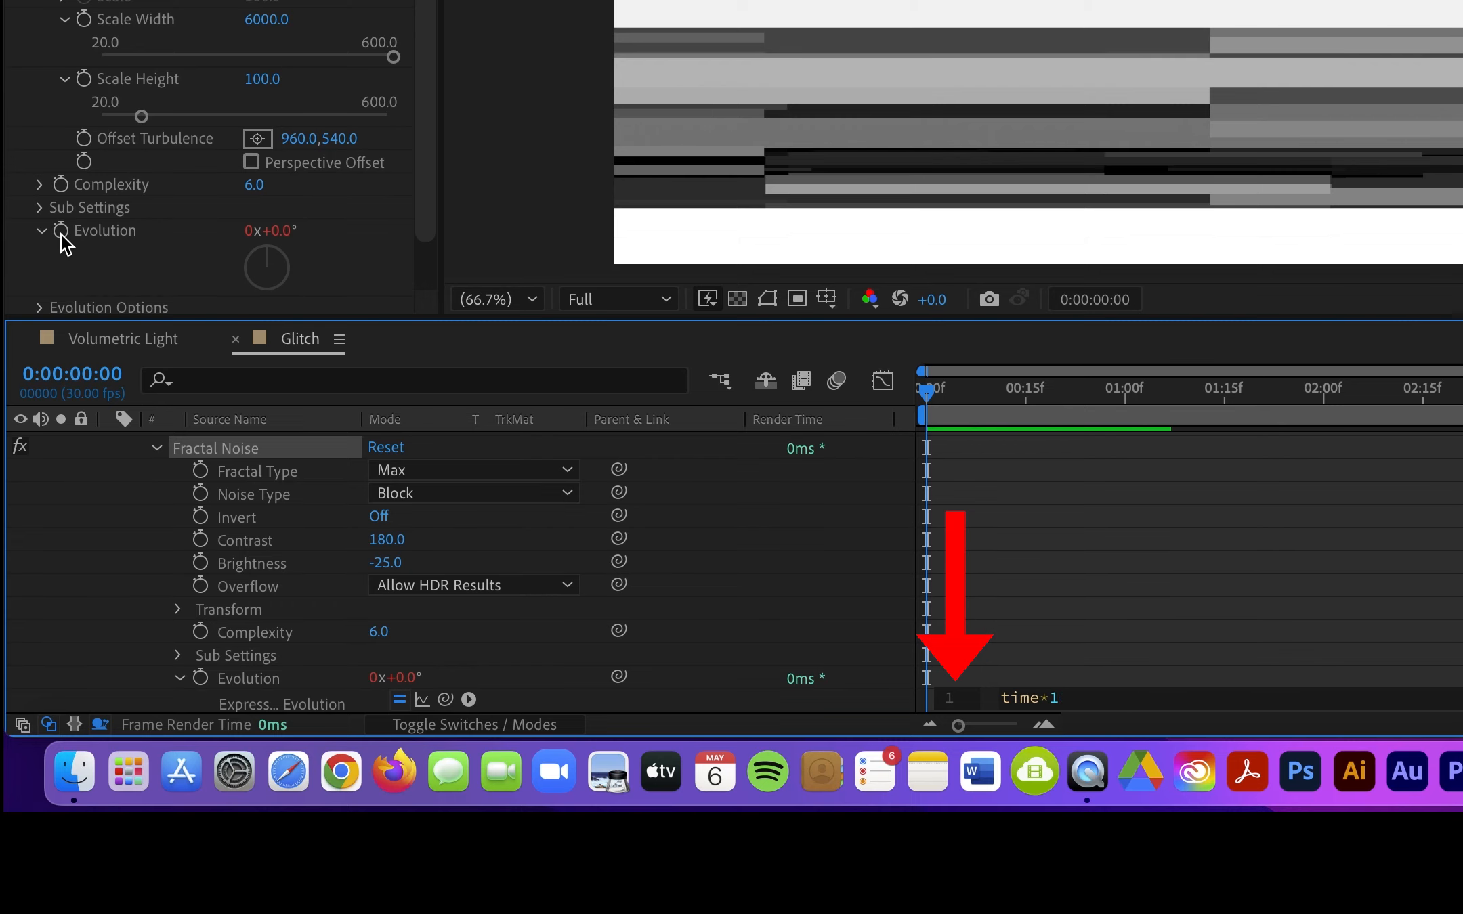
pyautogui.write('000')
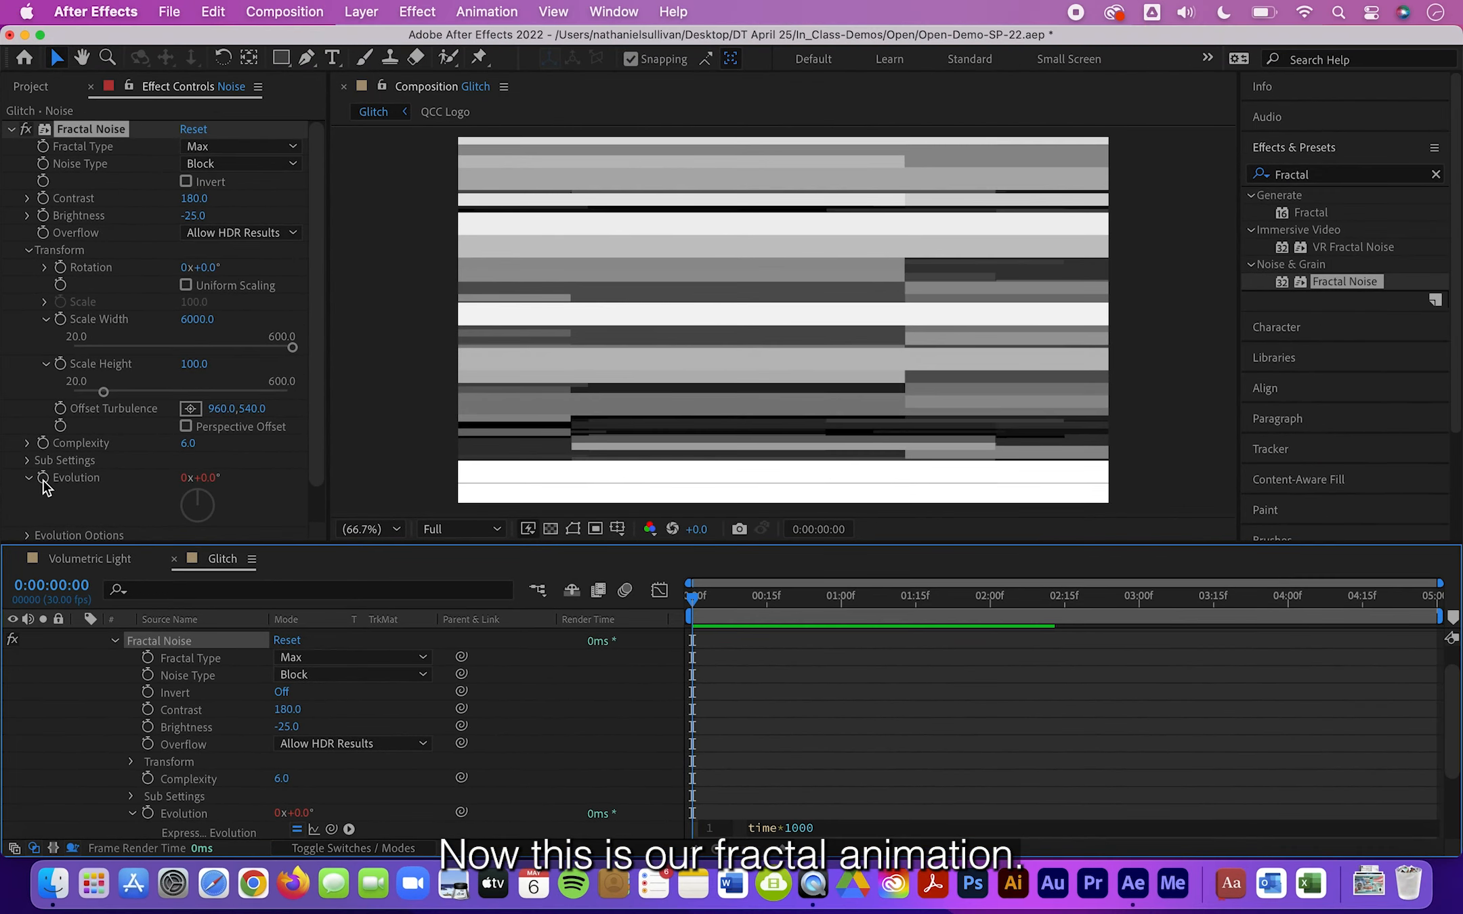
pyautogui.click(697, 707)
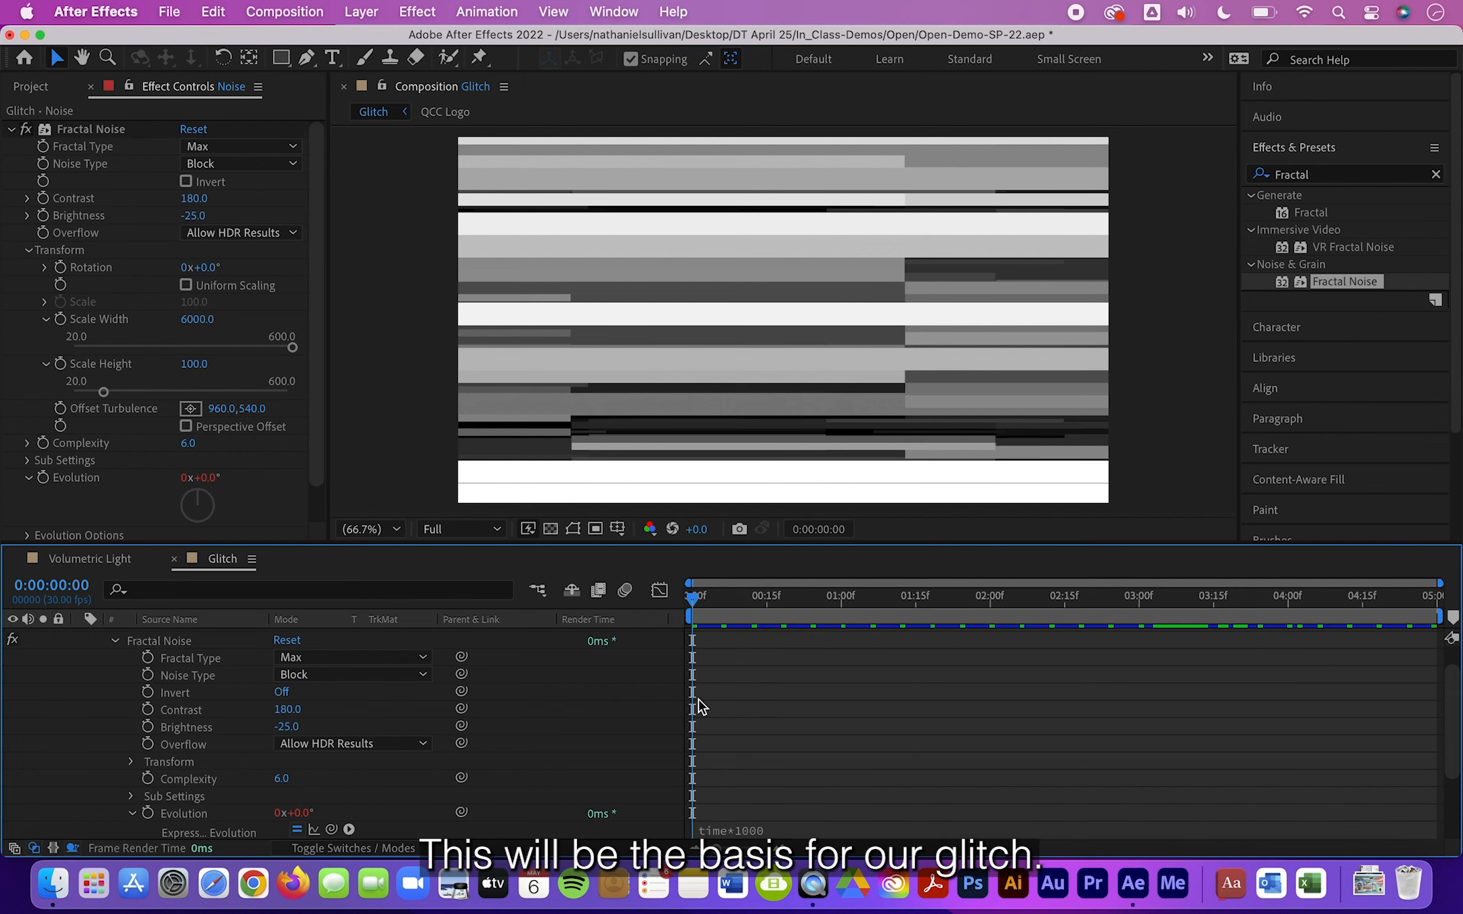
# - Preview the fractal noise animation, and collapse the Noise layer's properties with the layer selected
pyautogui.press('space')
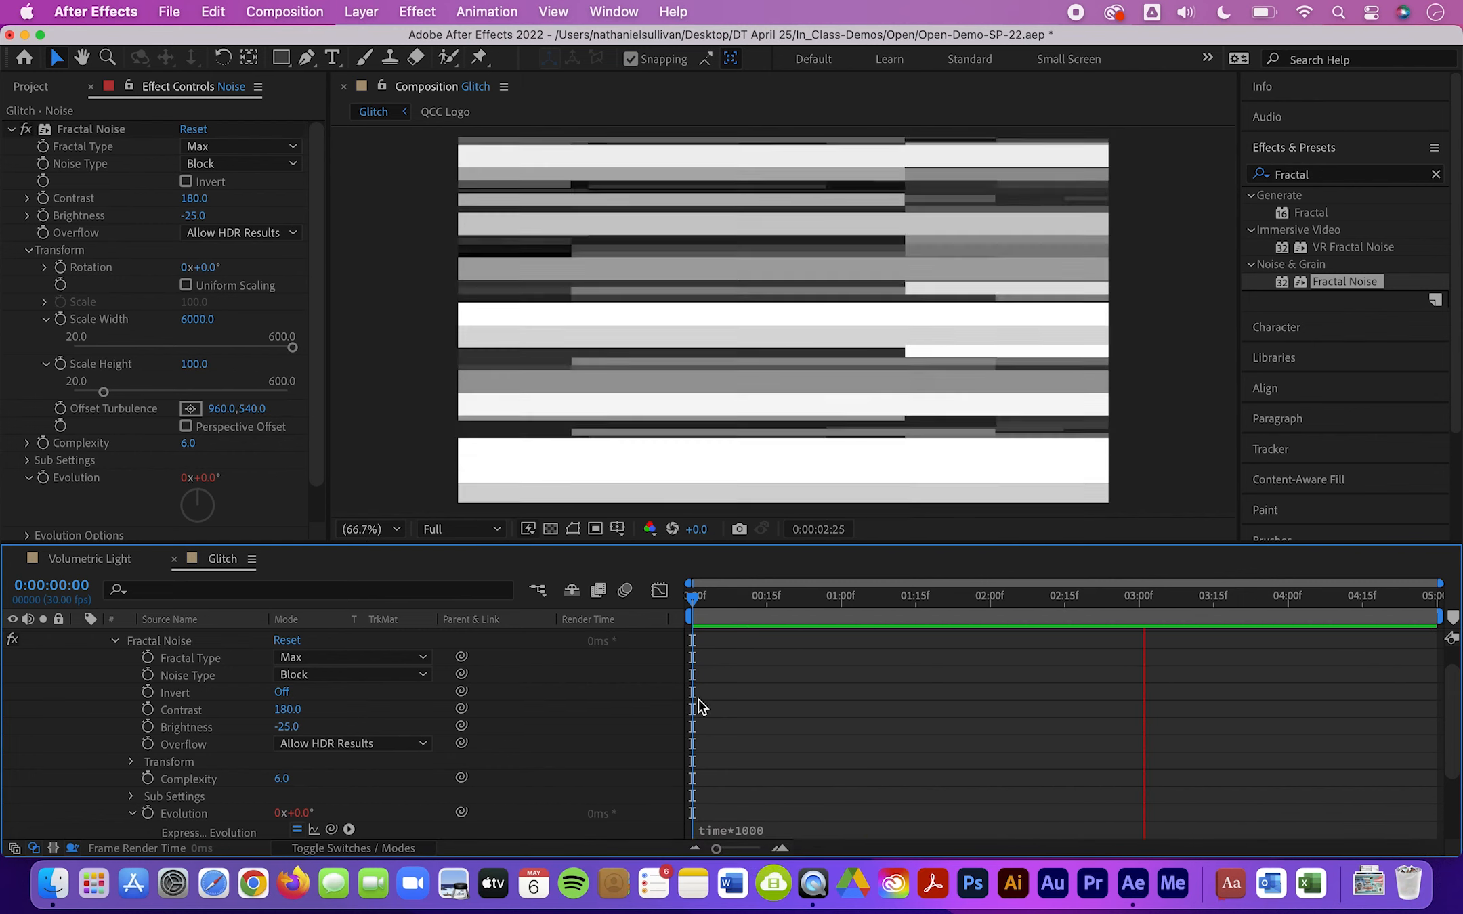
pyautogui.press('space')
pyautogui.press('u')
pyautogui.click(175, 637)
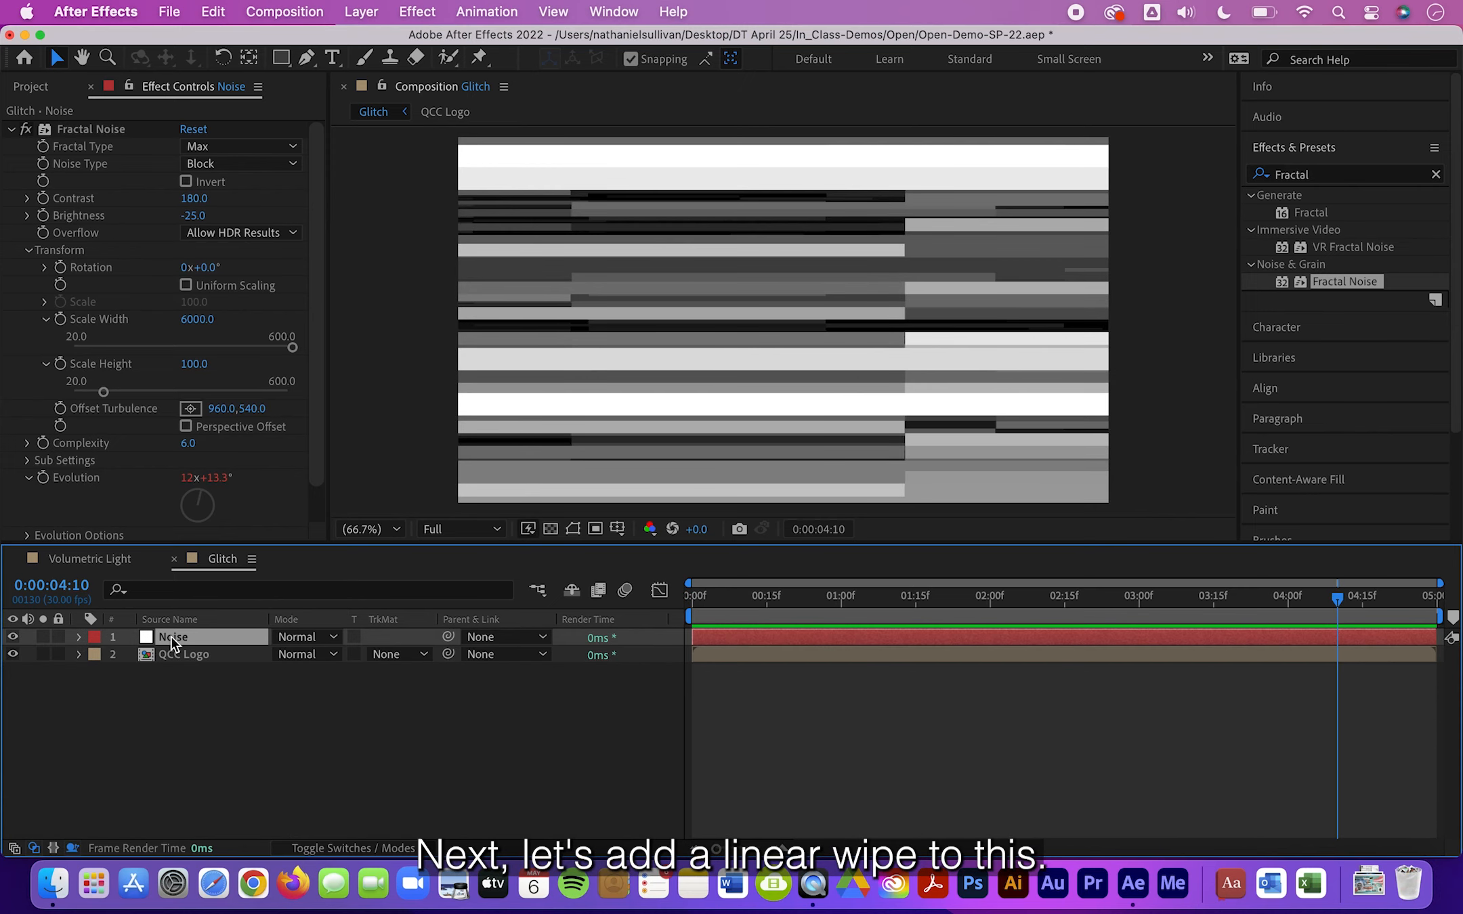
# - Apply the Linear Wipe animation preset to the Noise layer at the start of the composition
pyautogui.click(1439, 178)
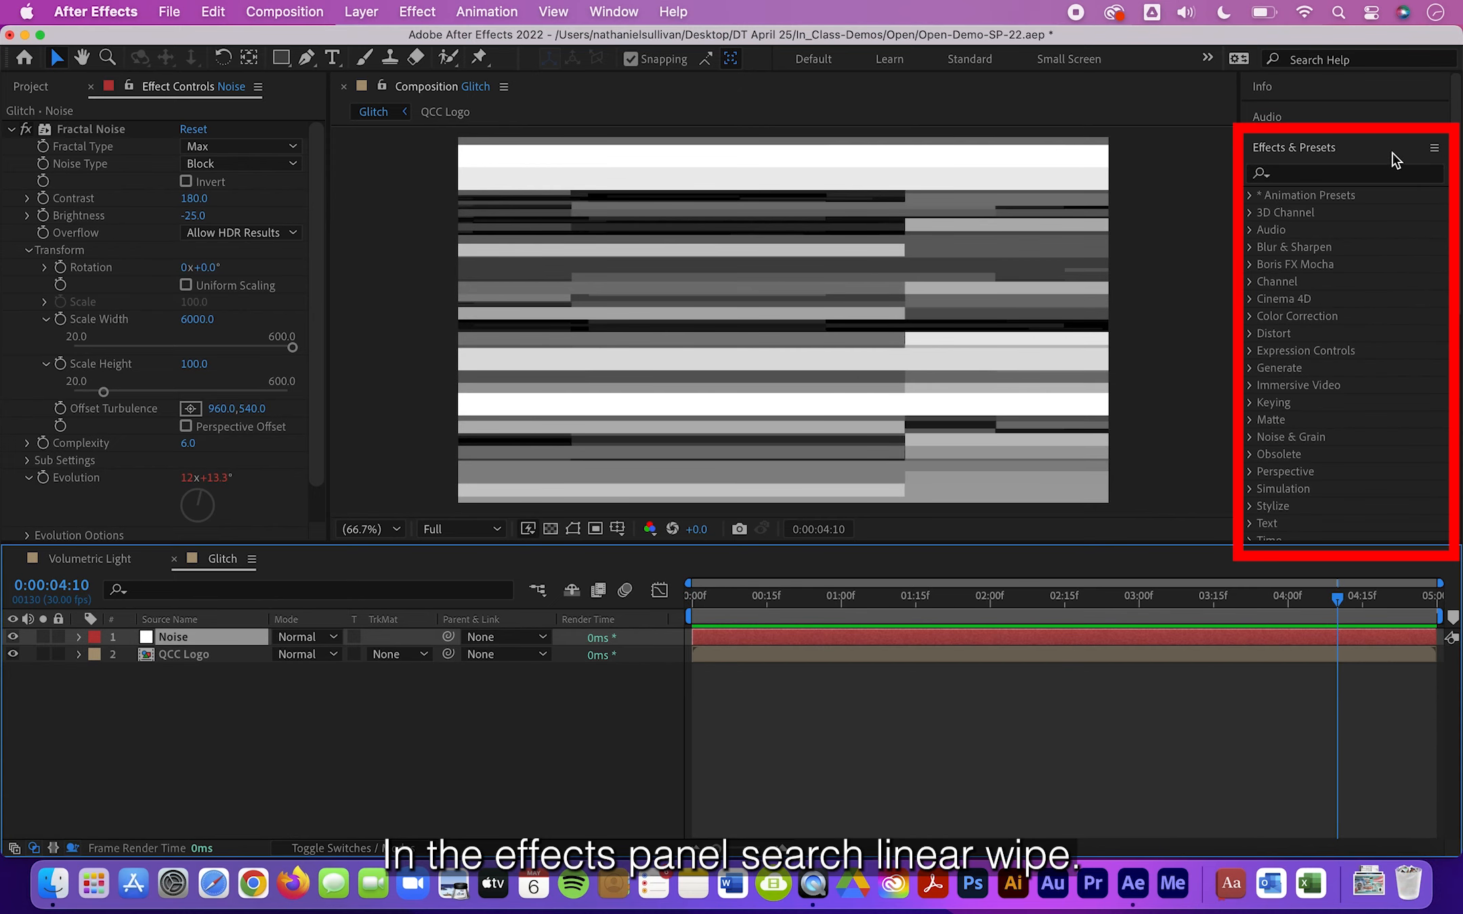
pyautogui.click(1400, 172)
pyautogui.write('lin')
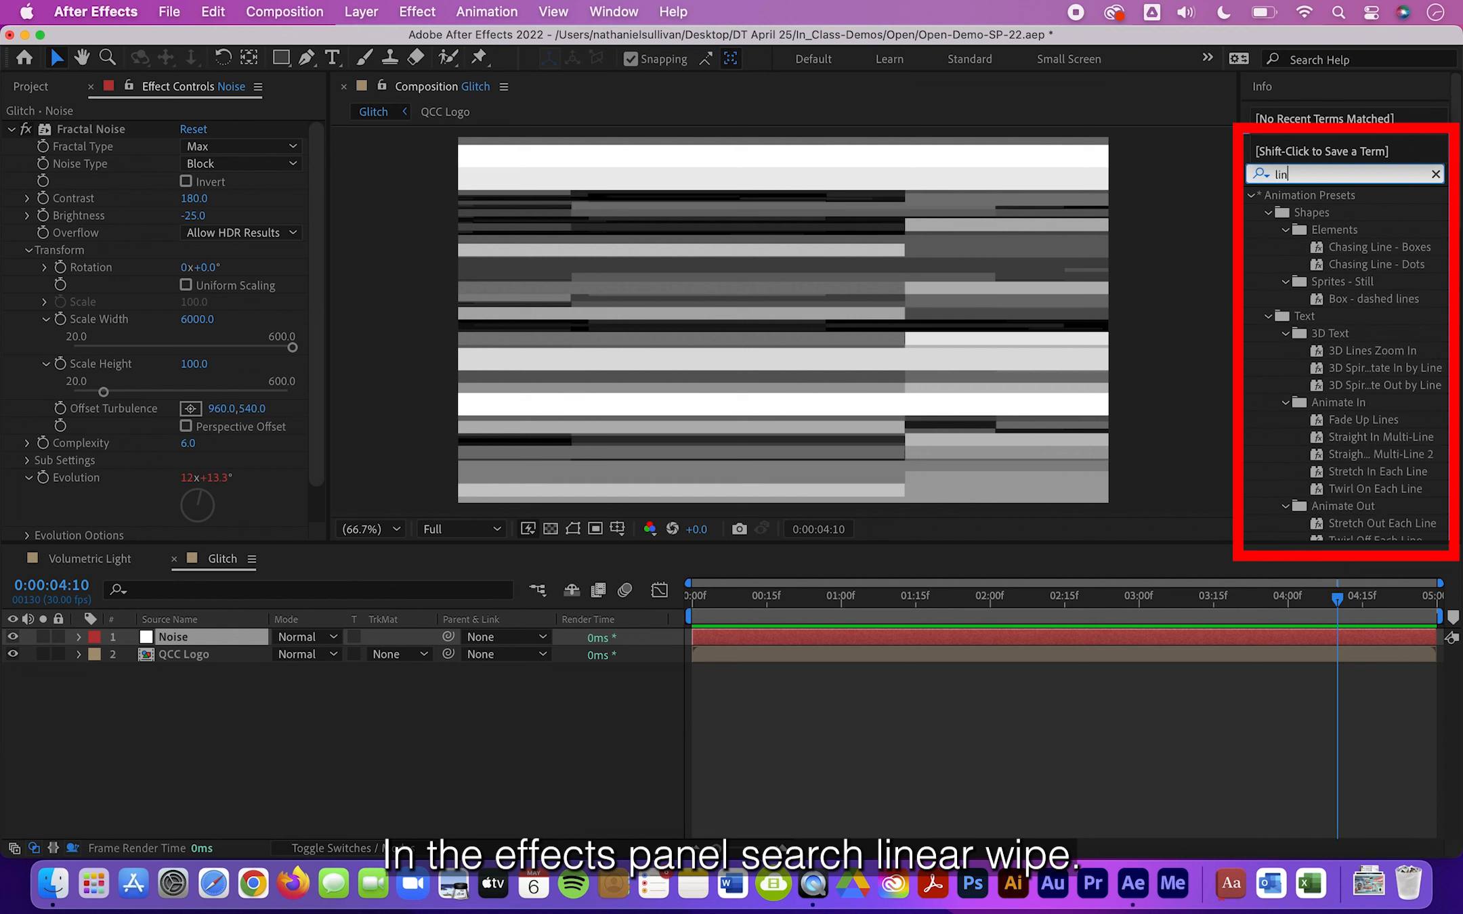
pyautogui.write('ear')
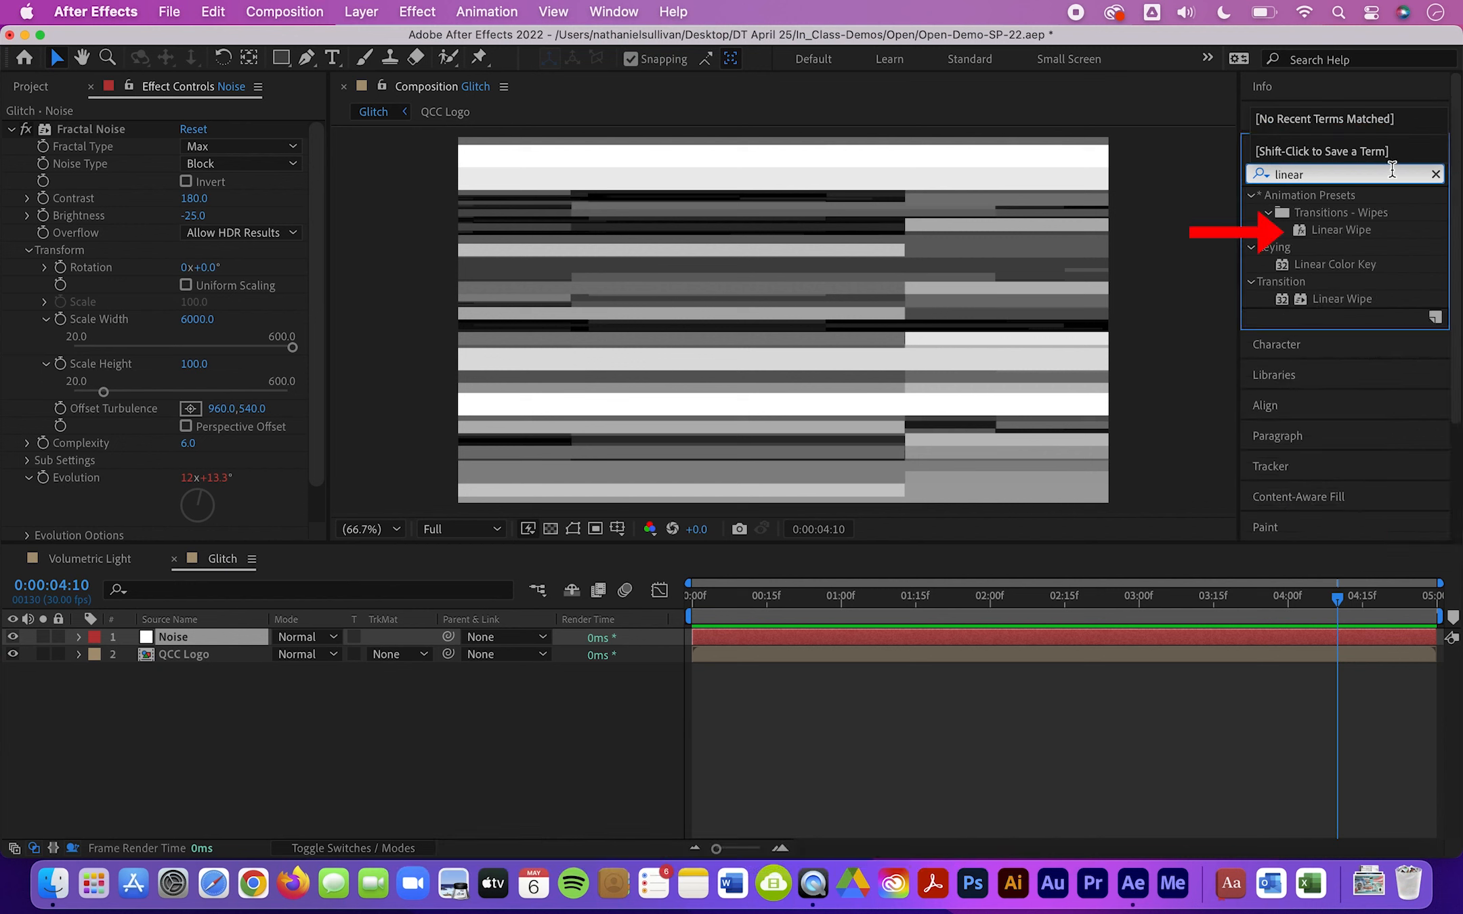
pyautogui.click(1349, 229)
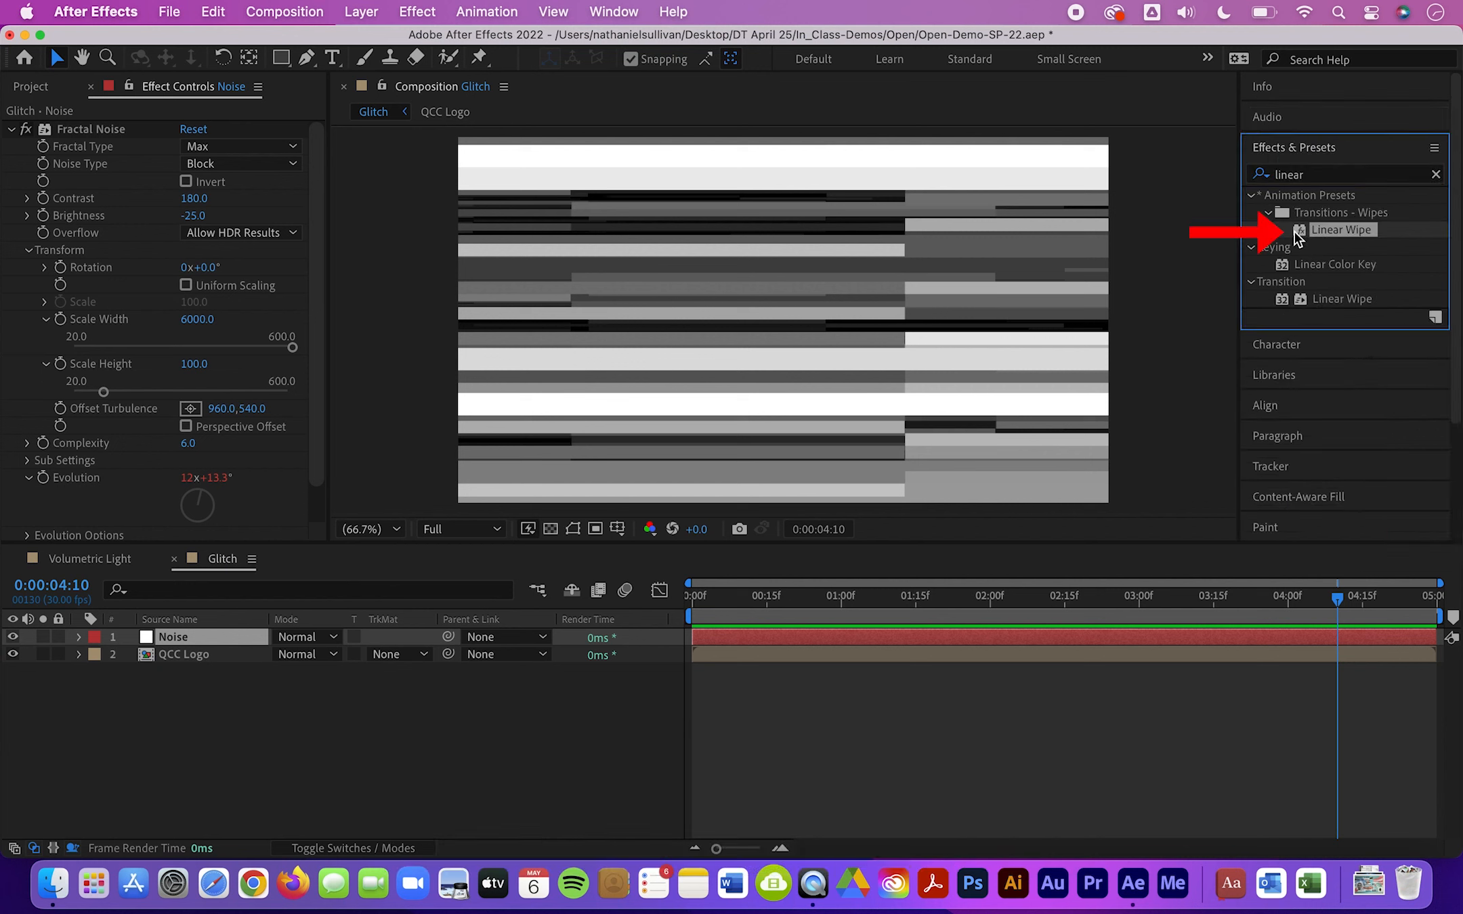
pyautogui.moveTo(1301, 232); pyautogui.dragTo(843, 441)
pyautogui.press('Home')
pyautogui.click(28, 455)
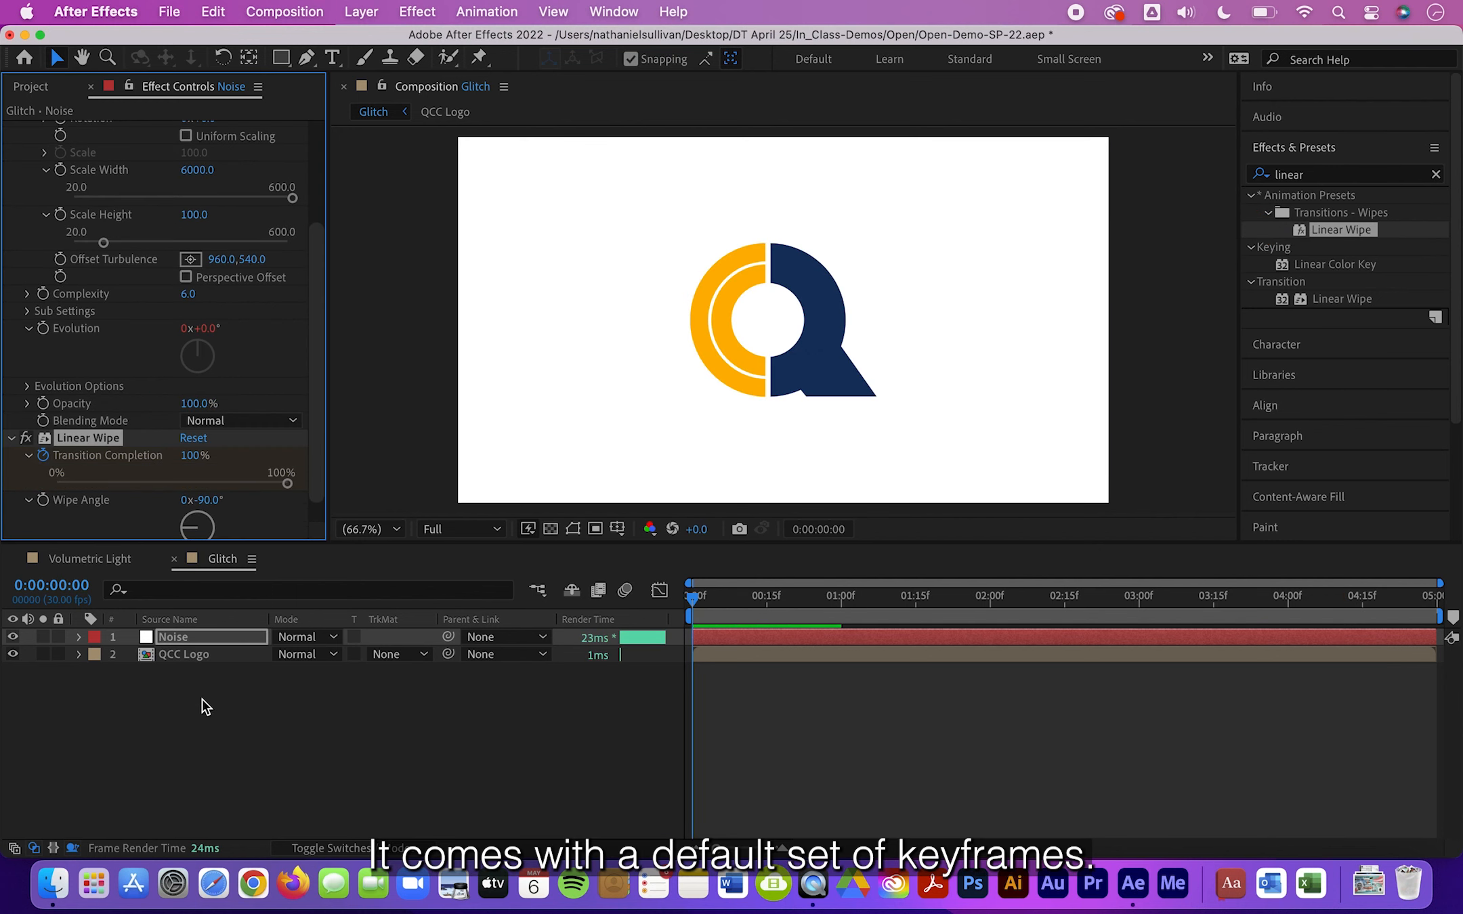
# - Reveal the Noise layer's keyframes and move the first Transition Completion keyframe to five frames before the one at 1:00
pyautogui.click(185, 637)
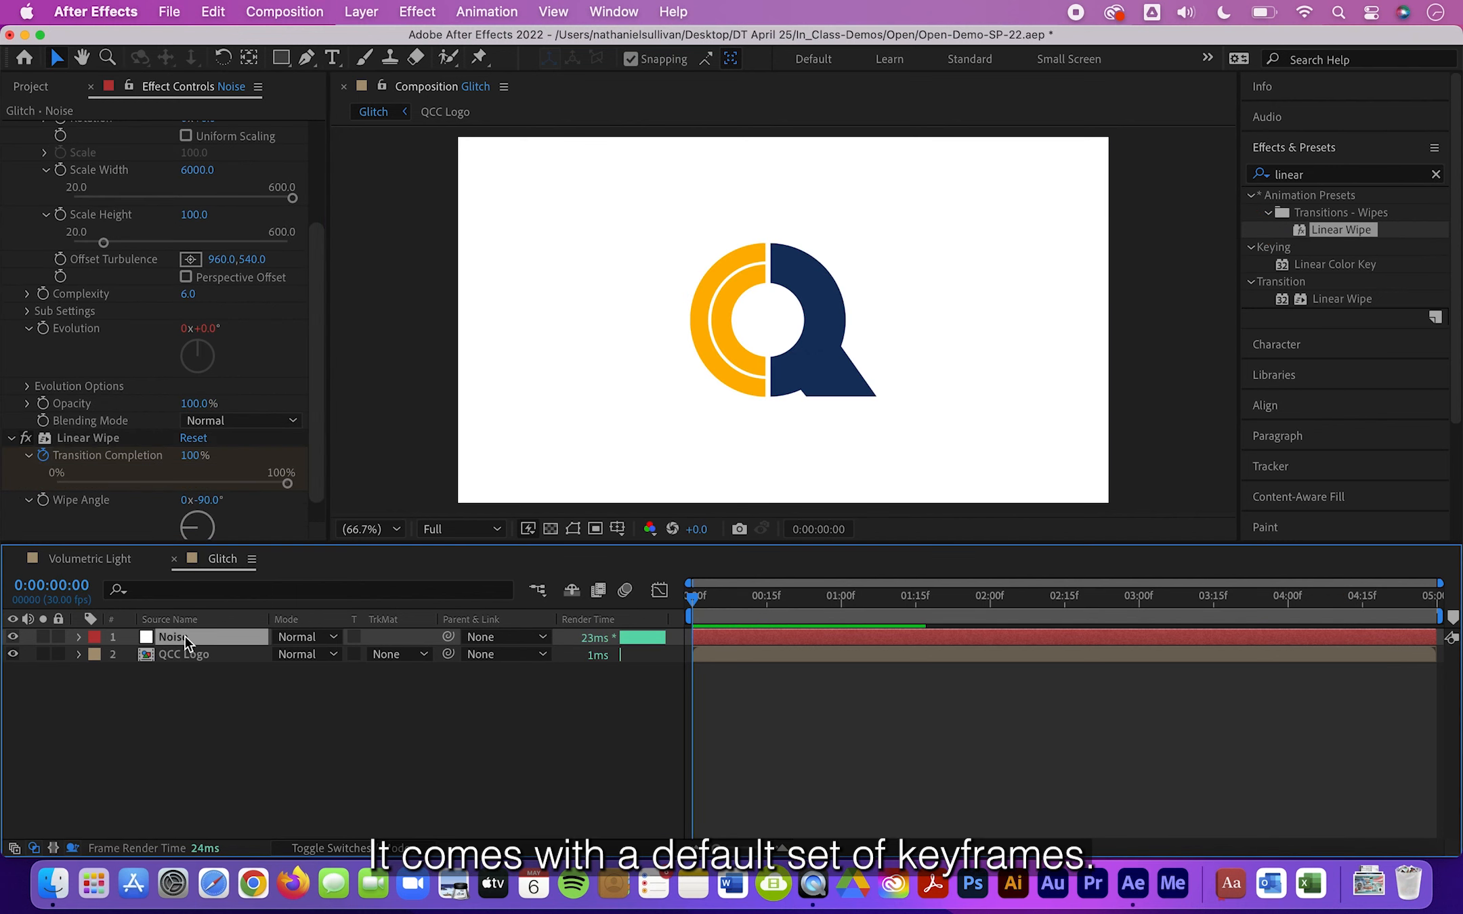
pyautogui.press('u')
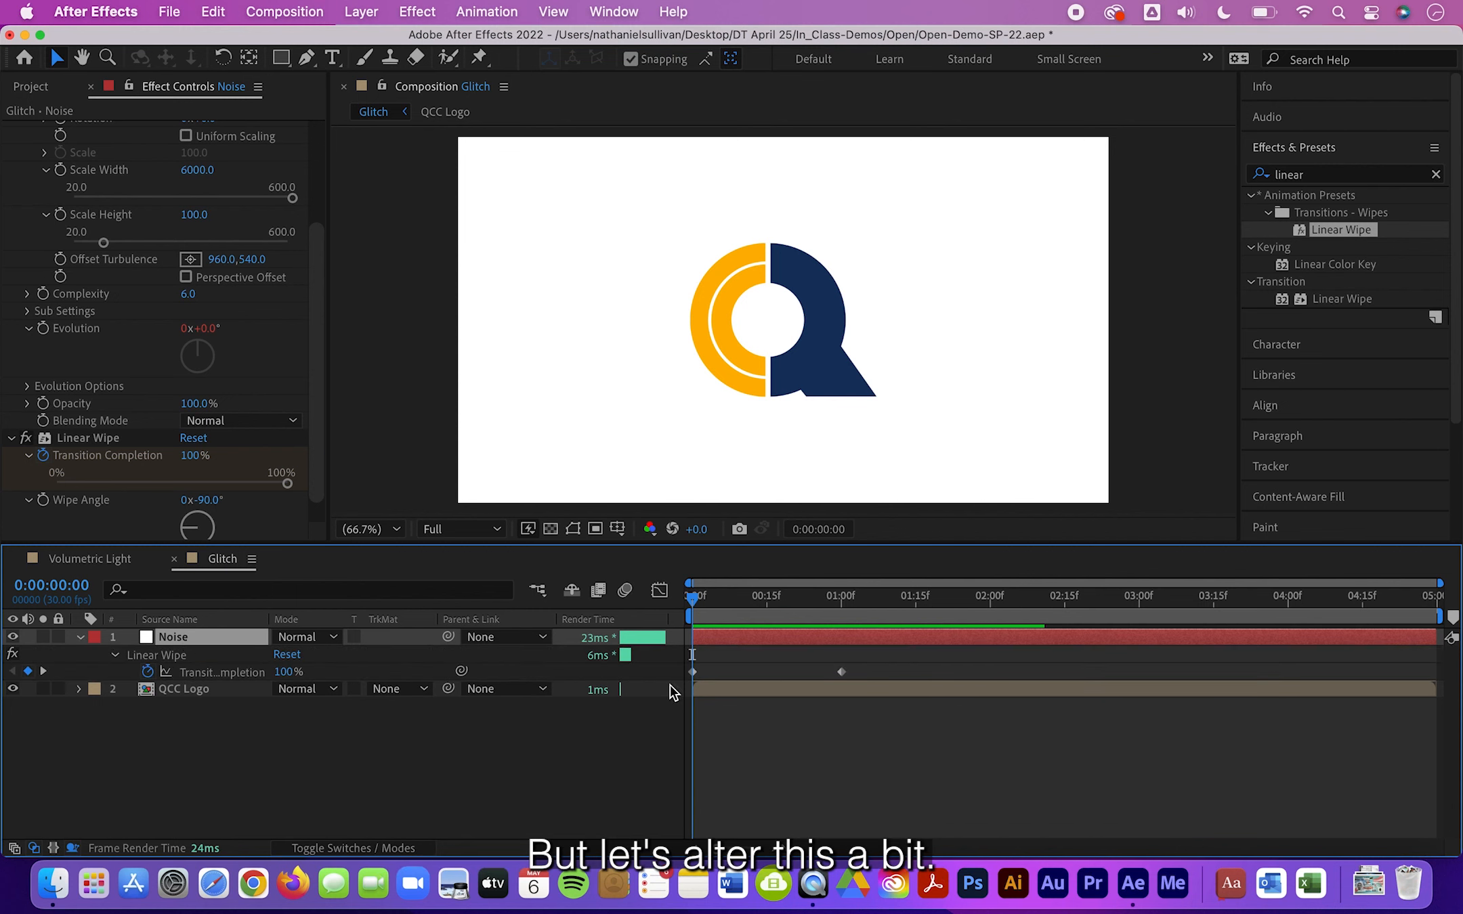
pyautogui.moveTo(694, 598)
pyautogui.mouseDown()
pyautogui.moveTo(827, 599)
pyautogui.moveTo(690, 609)
pyautogui.moveTo(842, 598)
pyautogui.moveTo(677, 612)
pyautogui.mouseUp()
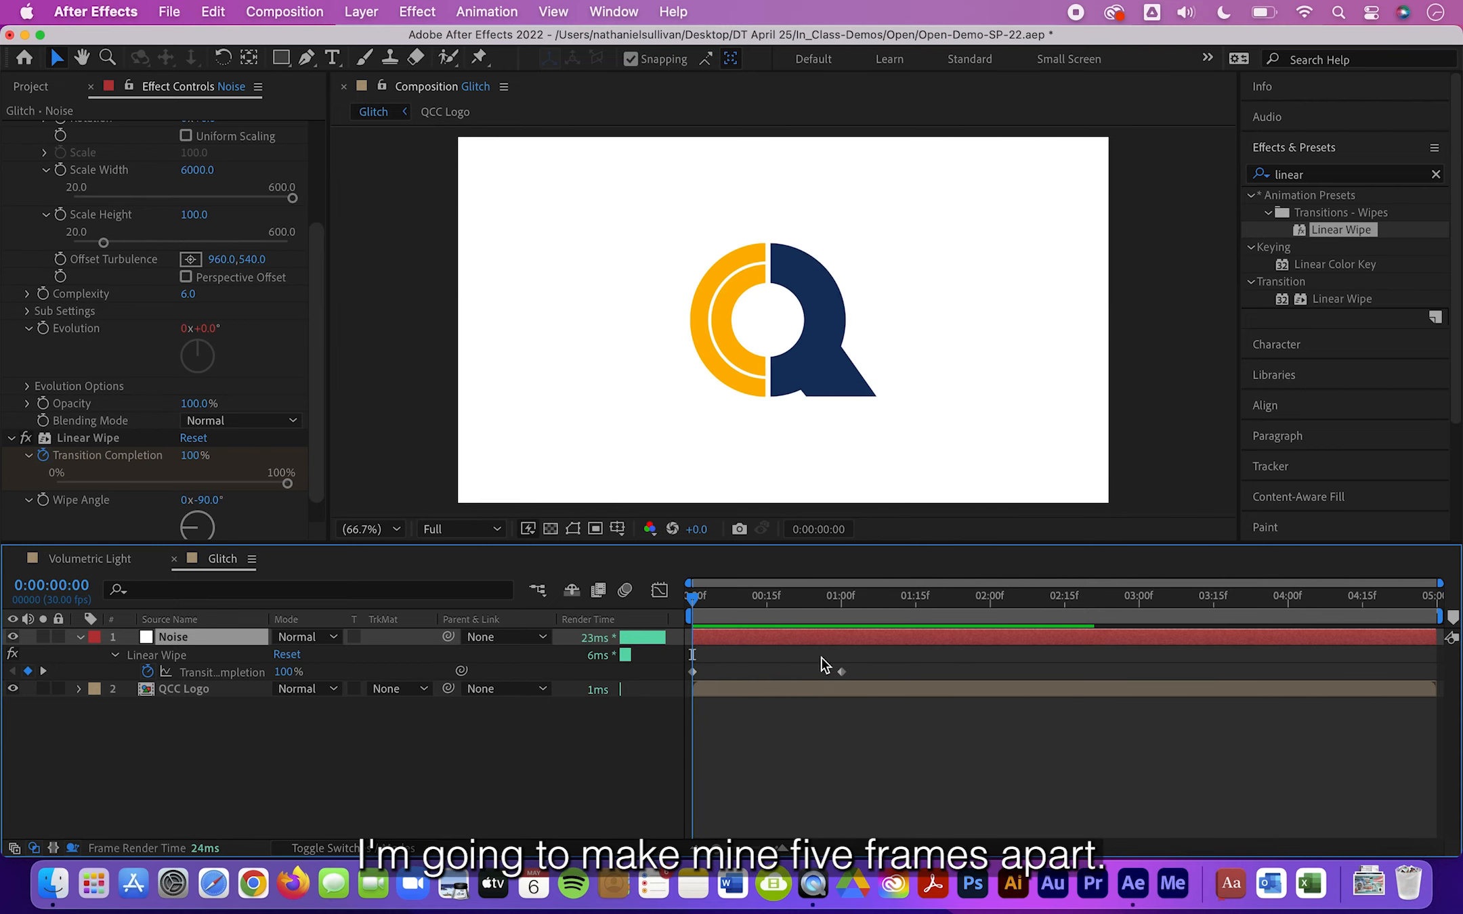
pyautogui.moveTo(833, 598); pyautogui.dragTo(844, 602)
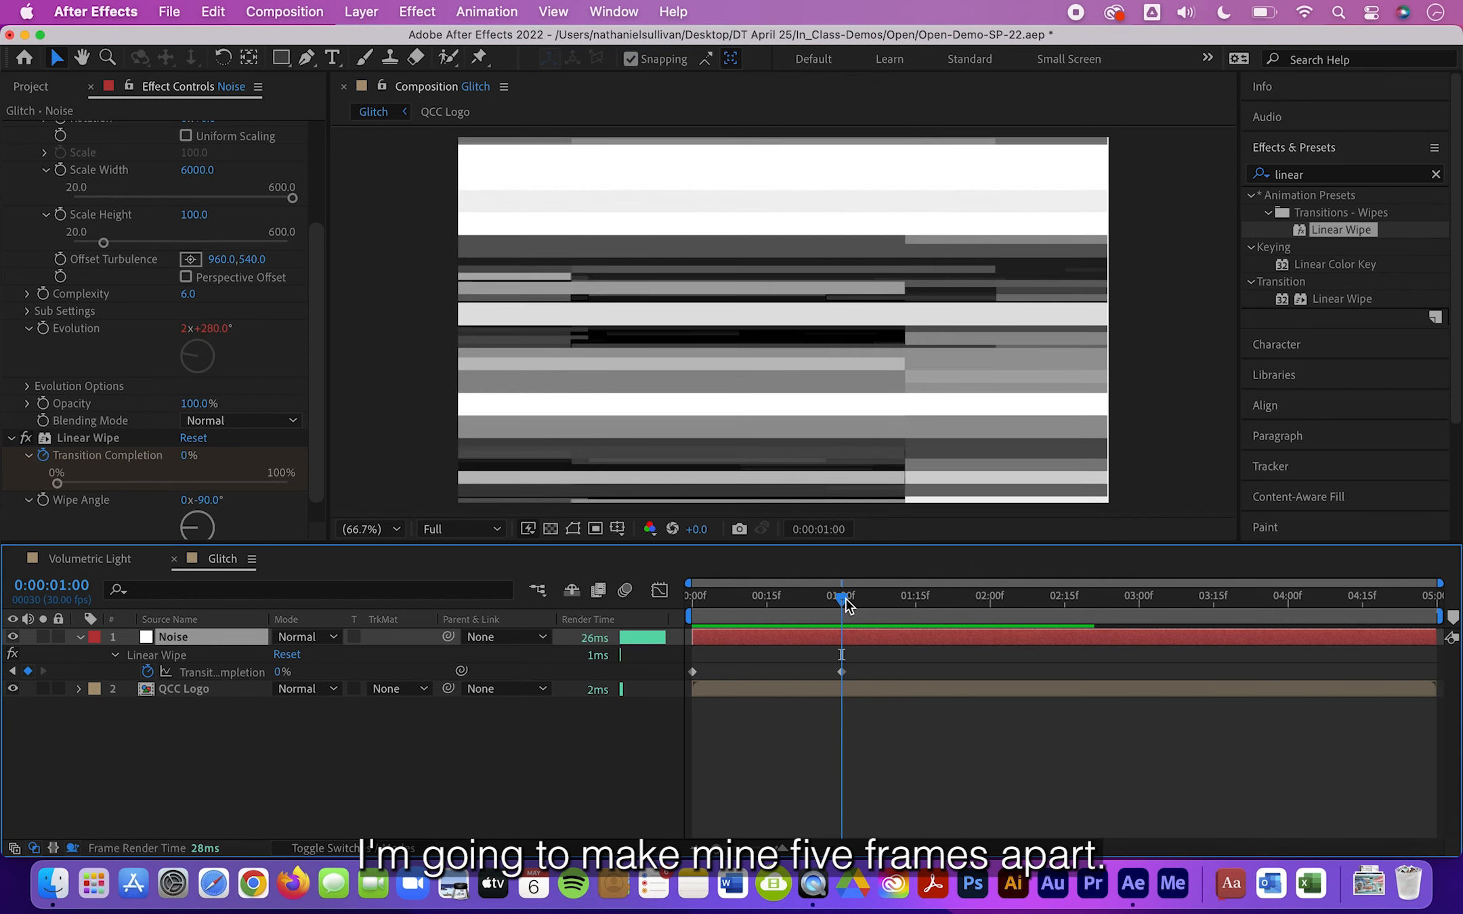
pyautogui.press('pageup')
pyautogui.press('pageup')
pyautogui.press('pageup')
pyautogui.press('pageup')
pyautogui.press('pageup')
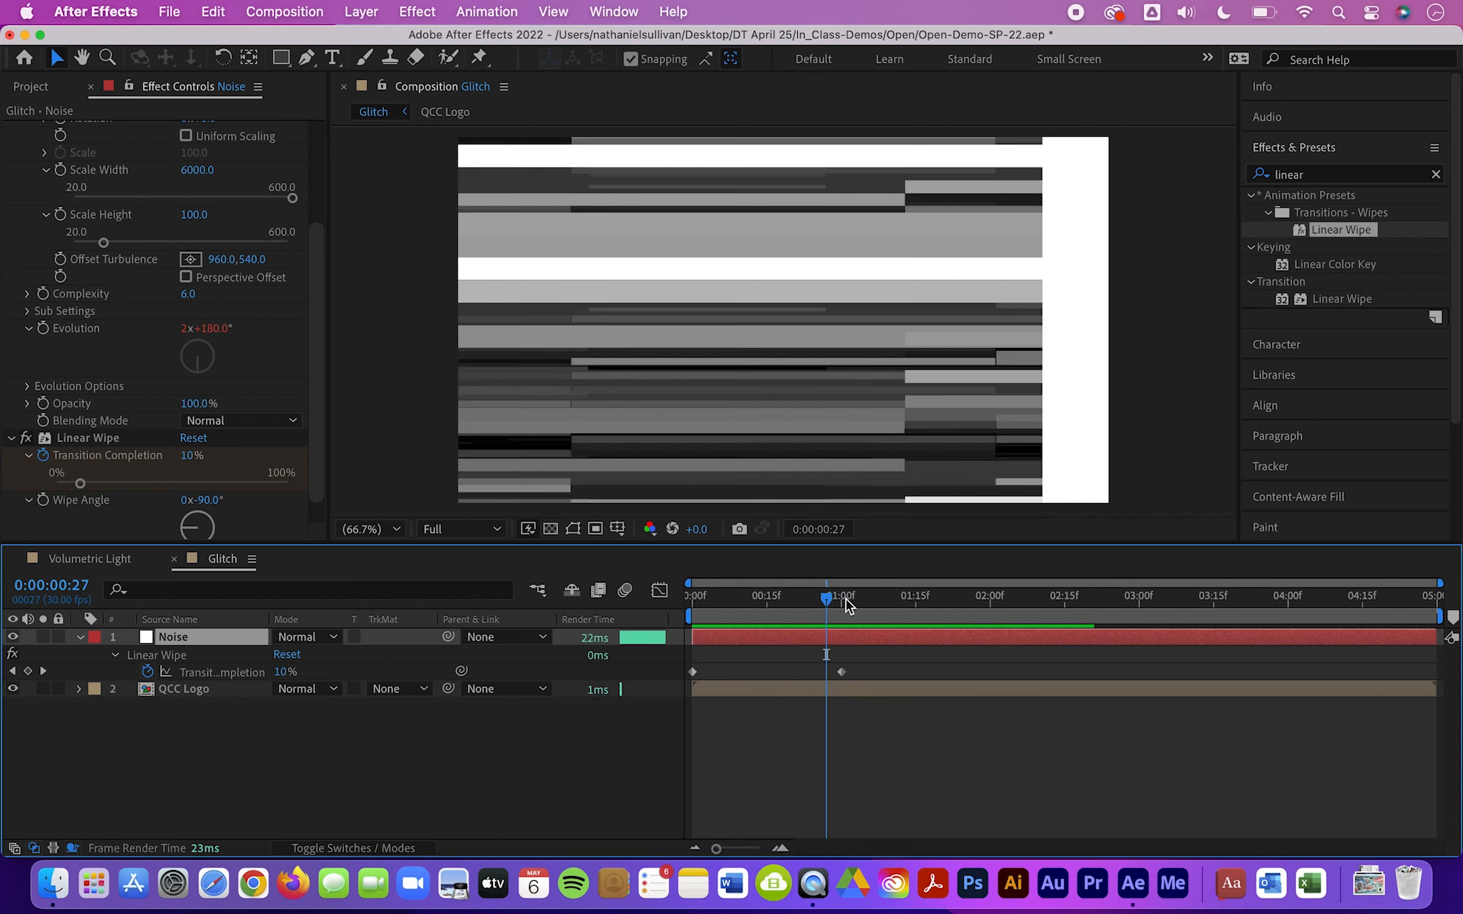
pyautogui.moveTo(692, 671); pyautogui.dragTo(815, 677)
# - Add Transition Completion keyframes to the Noise layer's Linear Wipe at 4:00 and five frames earlier at 3:25
pyautogui.moveTo(860, 595); pyautogui.dragTo(1294, 601)
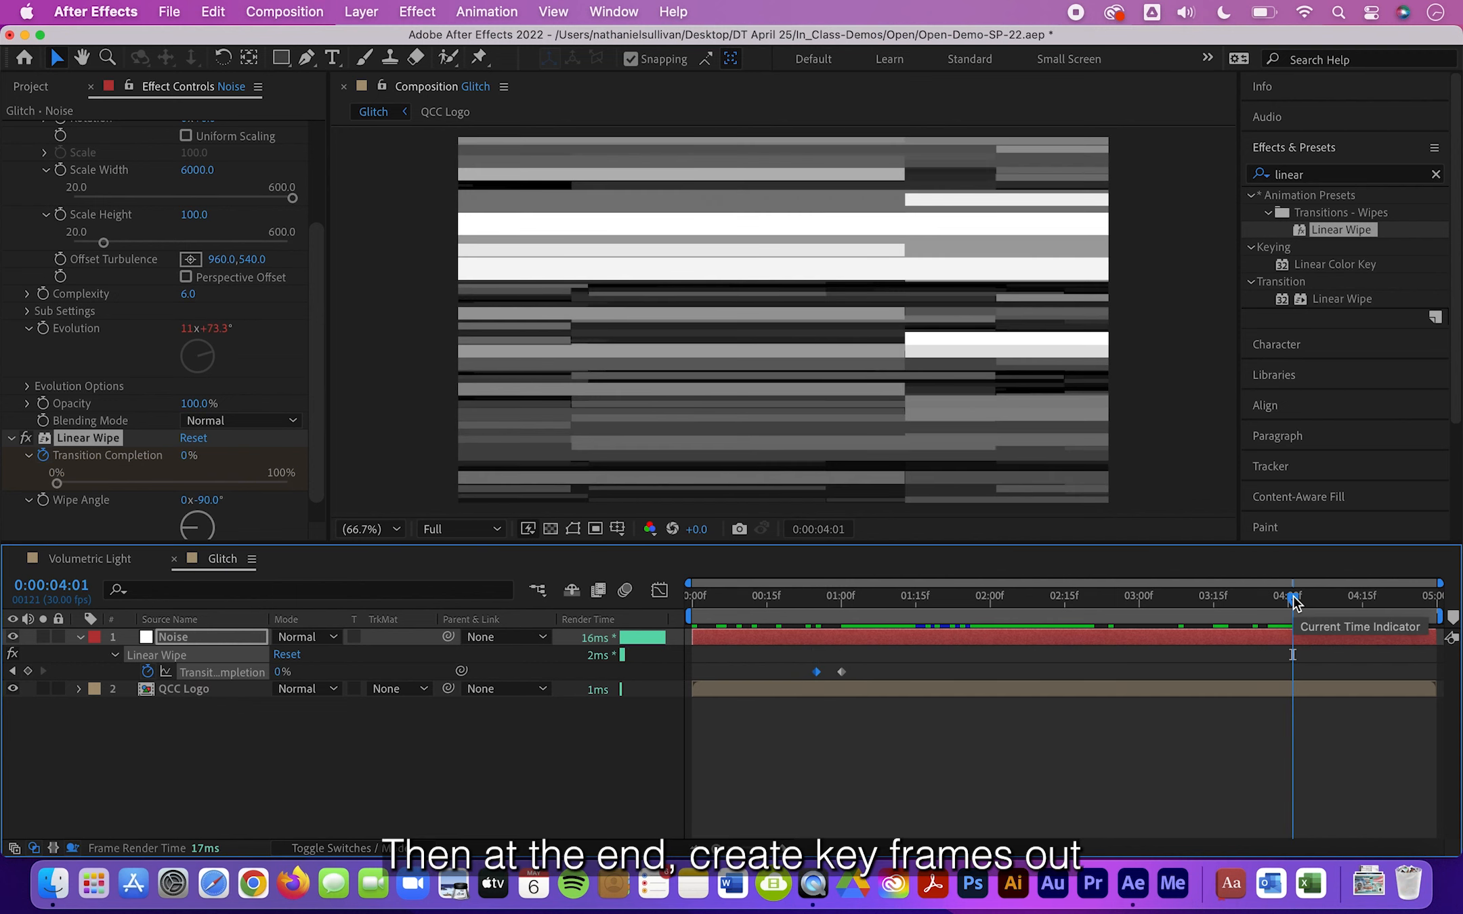
pyautogui.press('pageup')
pyautogui.click(28, 672)
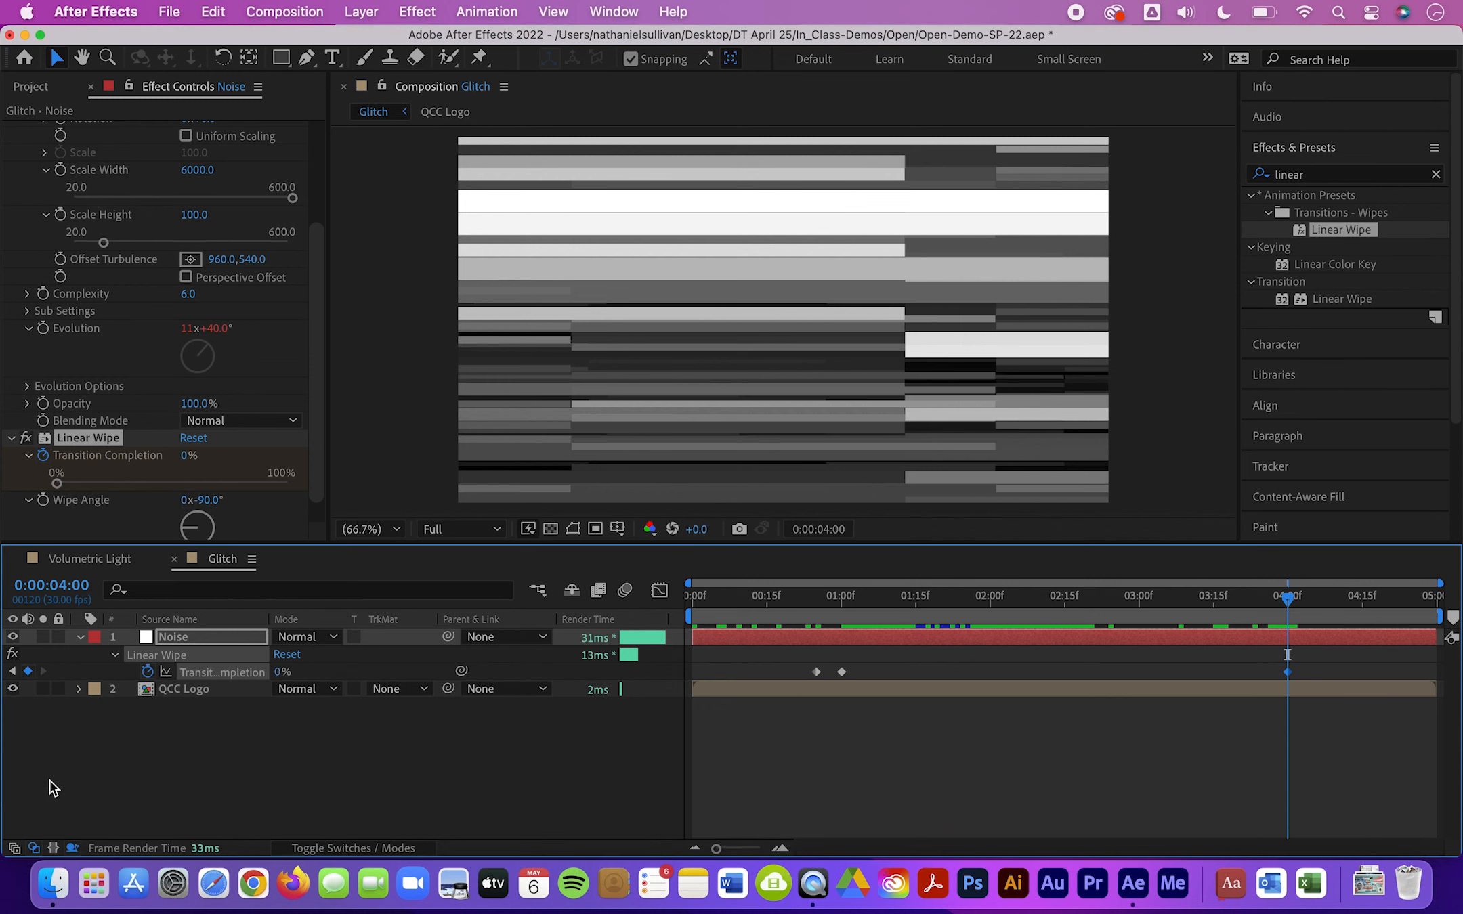
pyautogui.press('pageup')
pyautogui.press('pageup')
pyautogui.press('pageup')
pyautogui.press('pageup')
pyautogui.press('pageup')
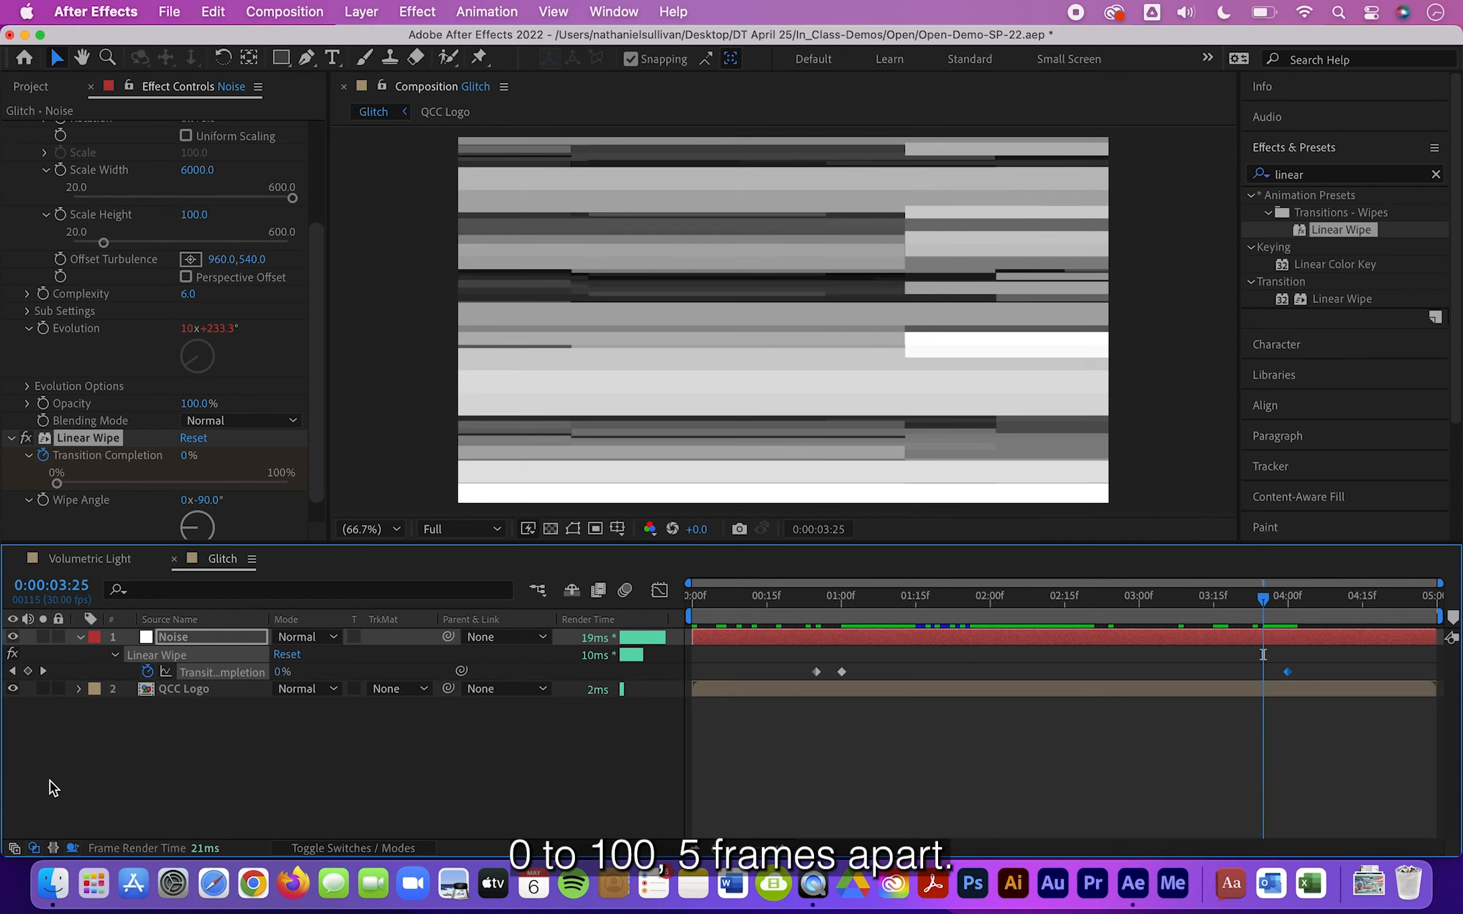
pyautogui.click(28, 671)
# - Set the Transition Completion keyframe at 4:00 to 100% and scrub through the timeline to check the wipe
pyautogui.click(48, 670)
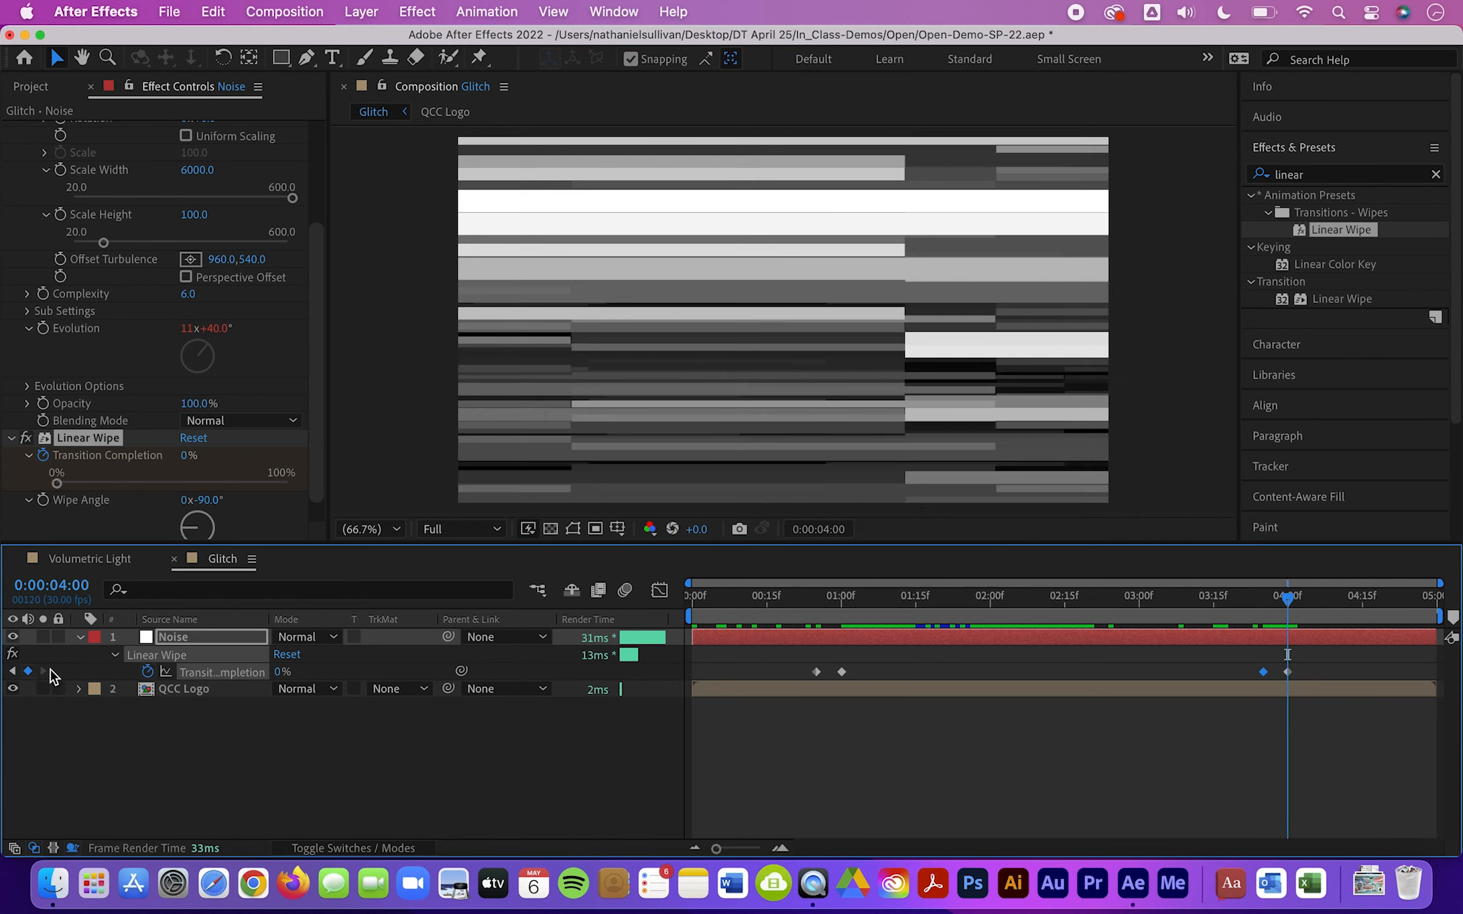
pyautogui.click(283, 671)
pyautogui.write('100')
pyautogui.press('Return')
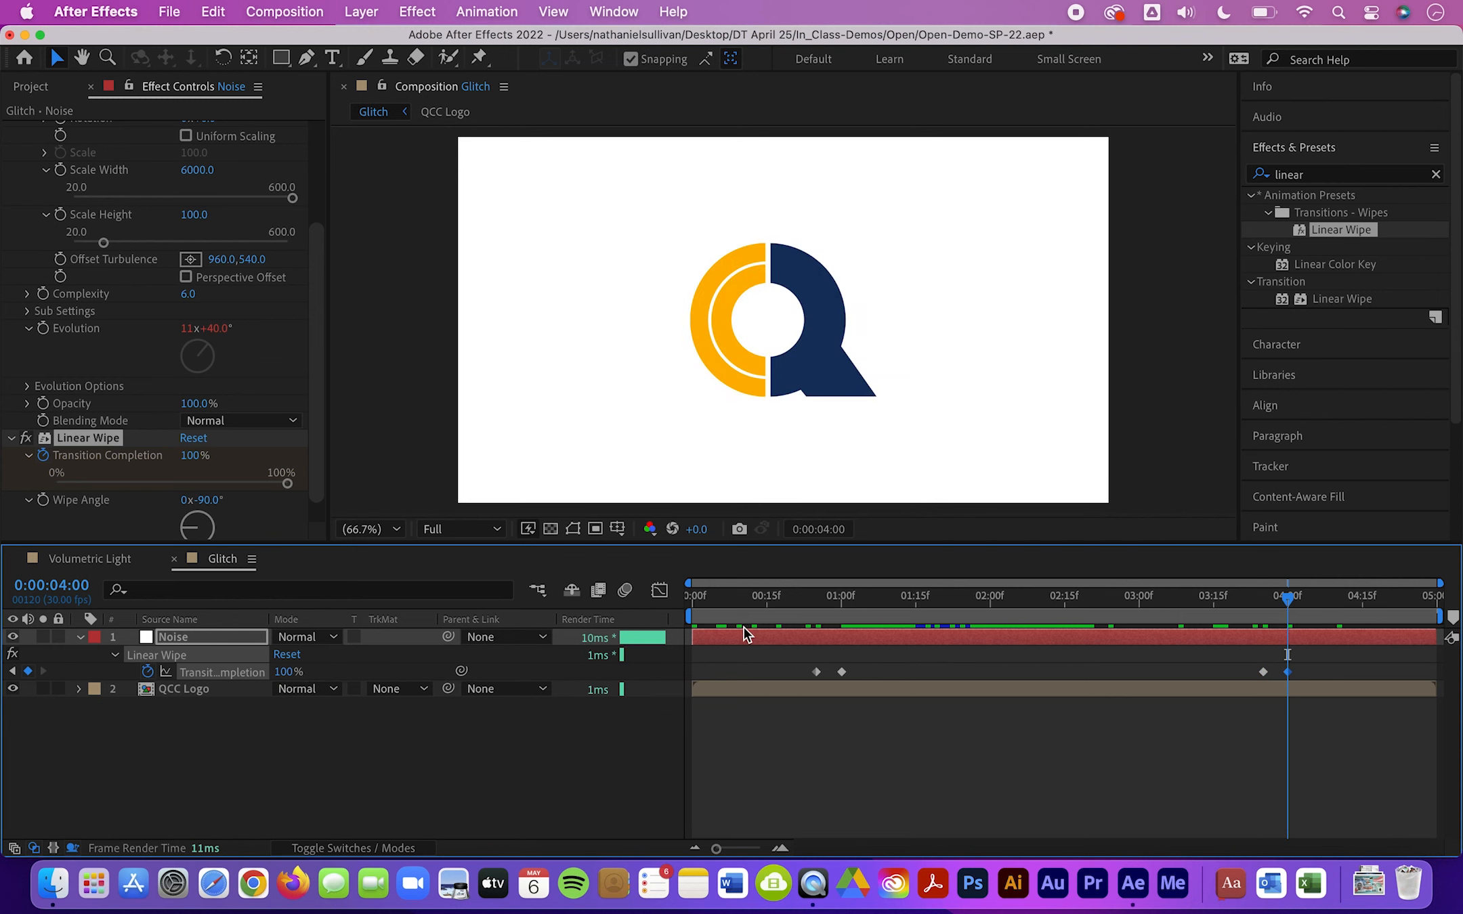
pyautogui.moveTo(744, 610); pyautogui.dragTo(1299, 598)
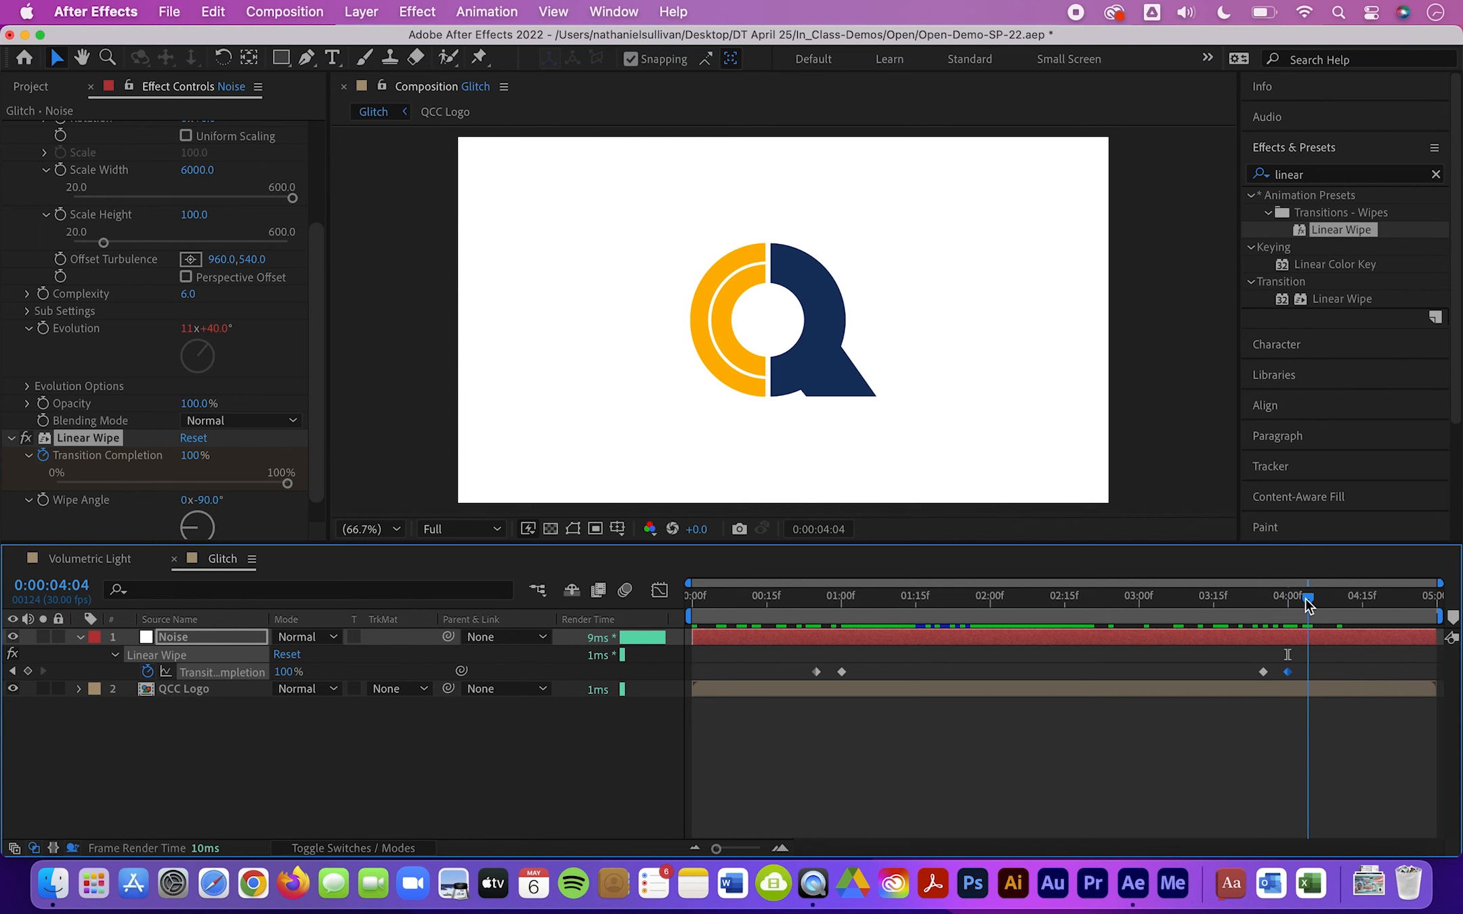
# - Convert all Transition Completion keyframes to hold keyframes
pyautogui.click(207, 676)
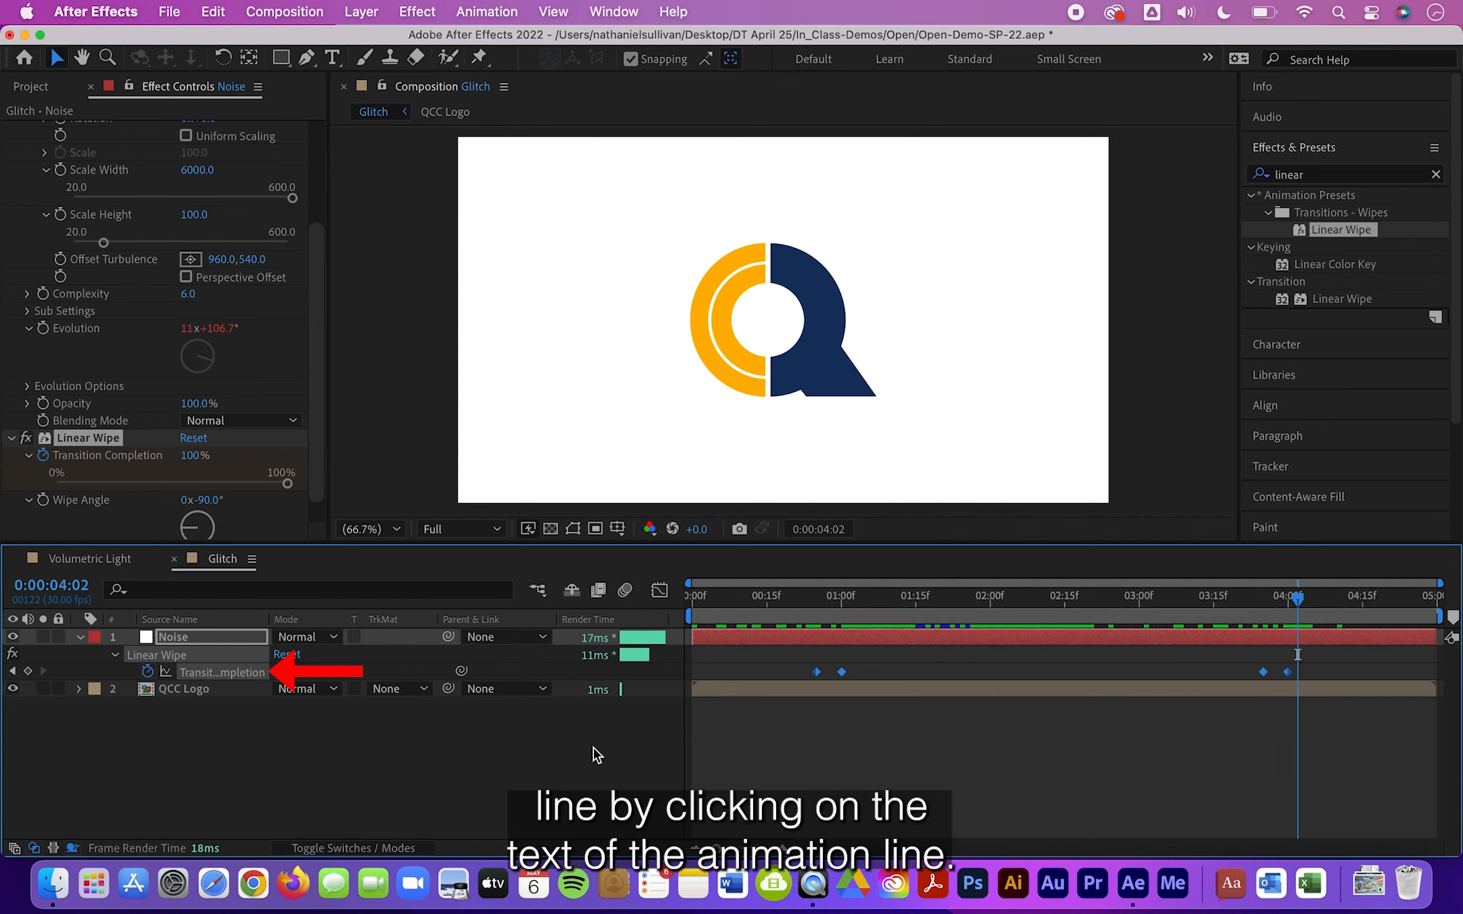
pyautogui.rightClick(817, 673)
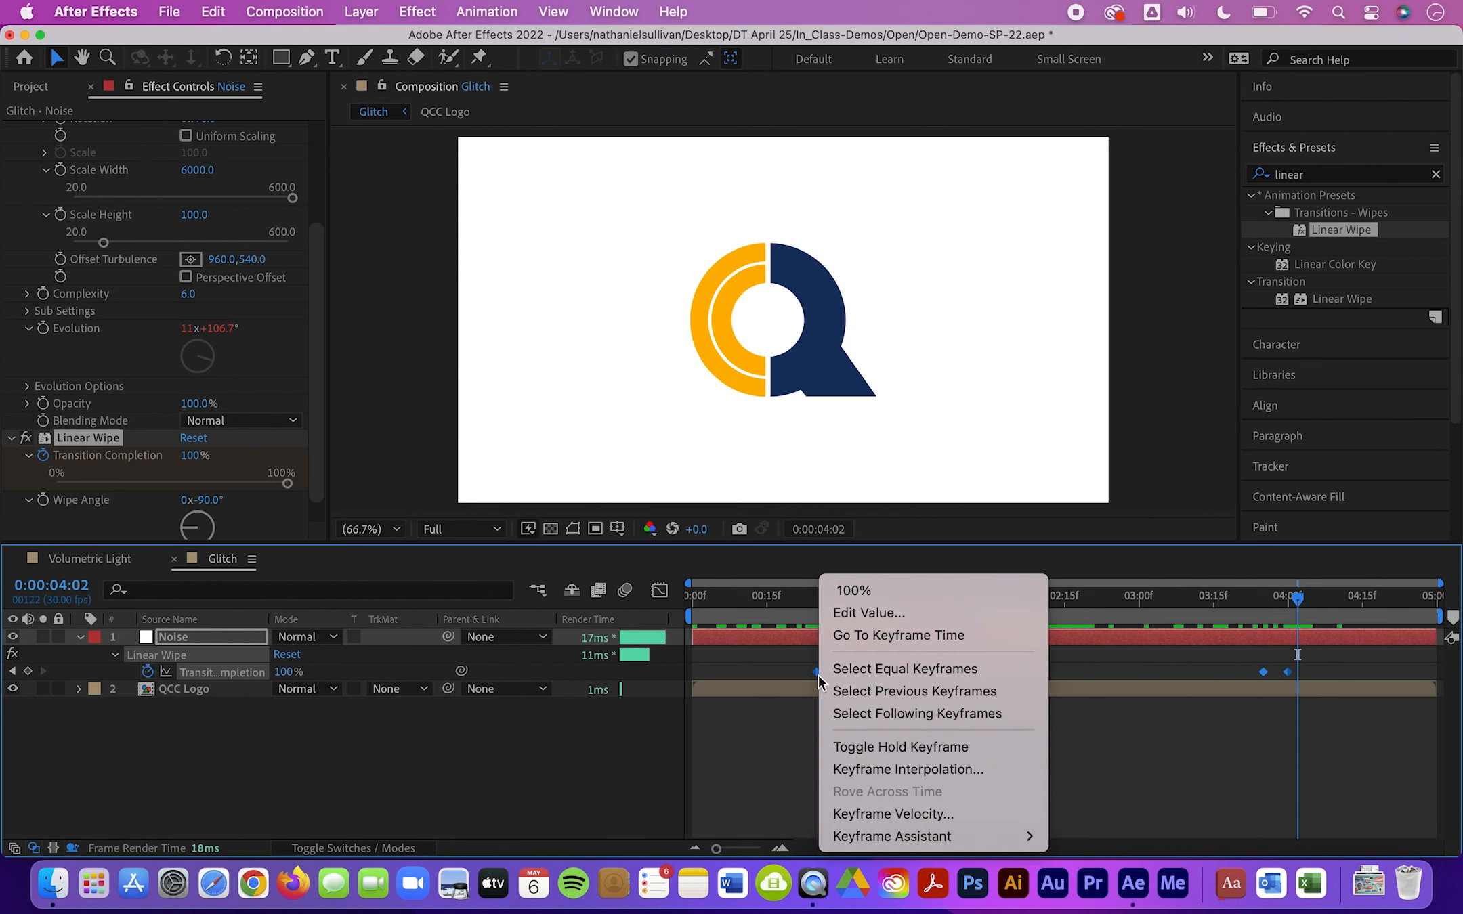
pyautogui.click(846, 745)
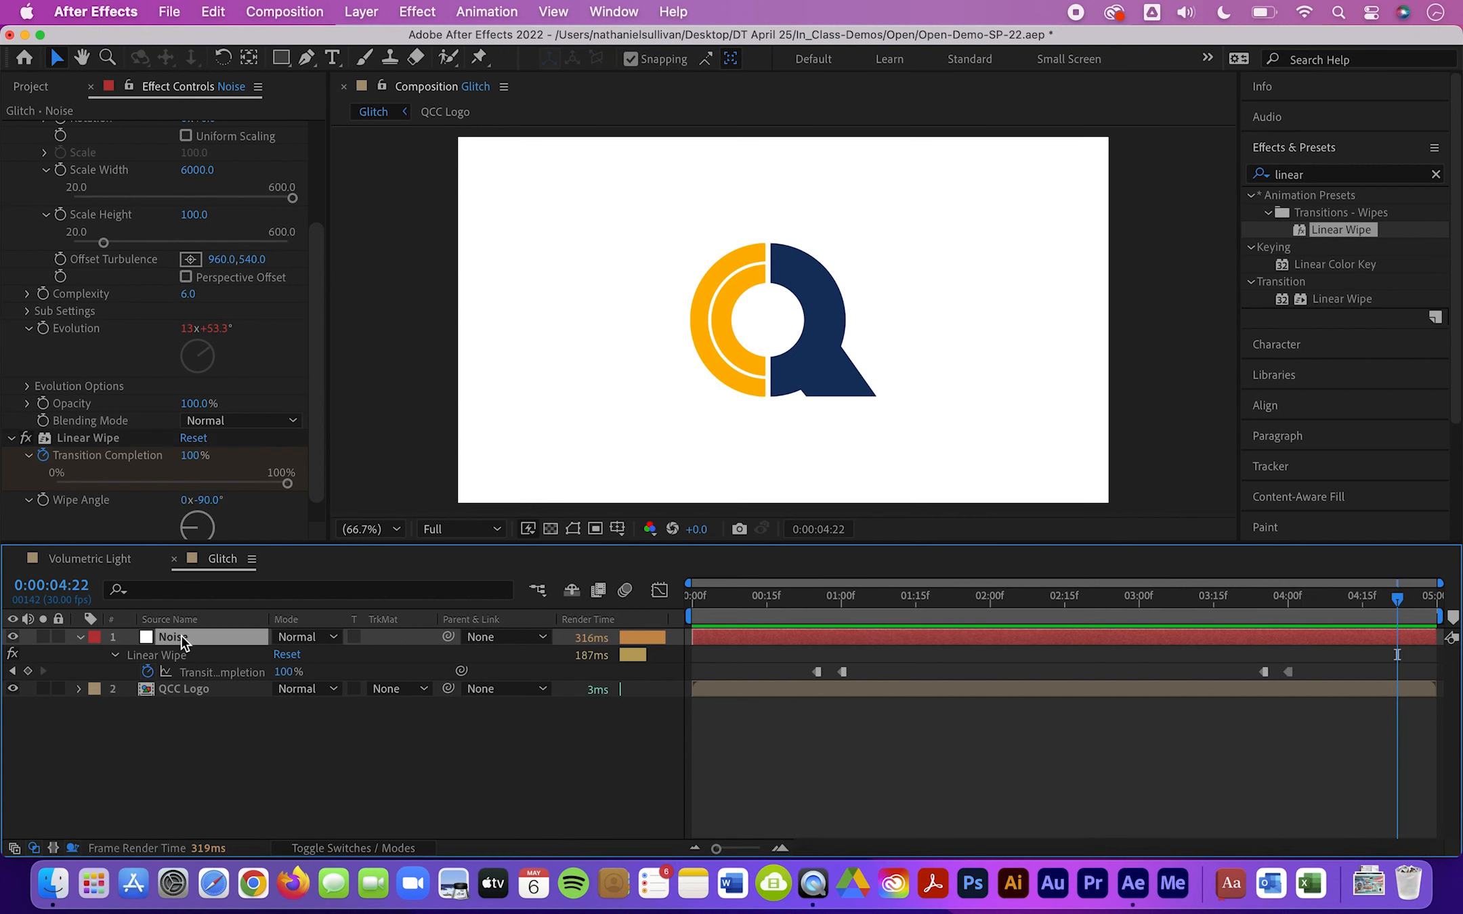
# - Pre-compose the Noise layer as Glitch Map and hide the resulting layer
pyautogui.rightClick(181, 636)
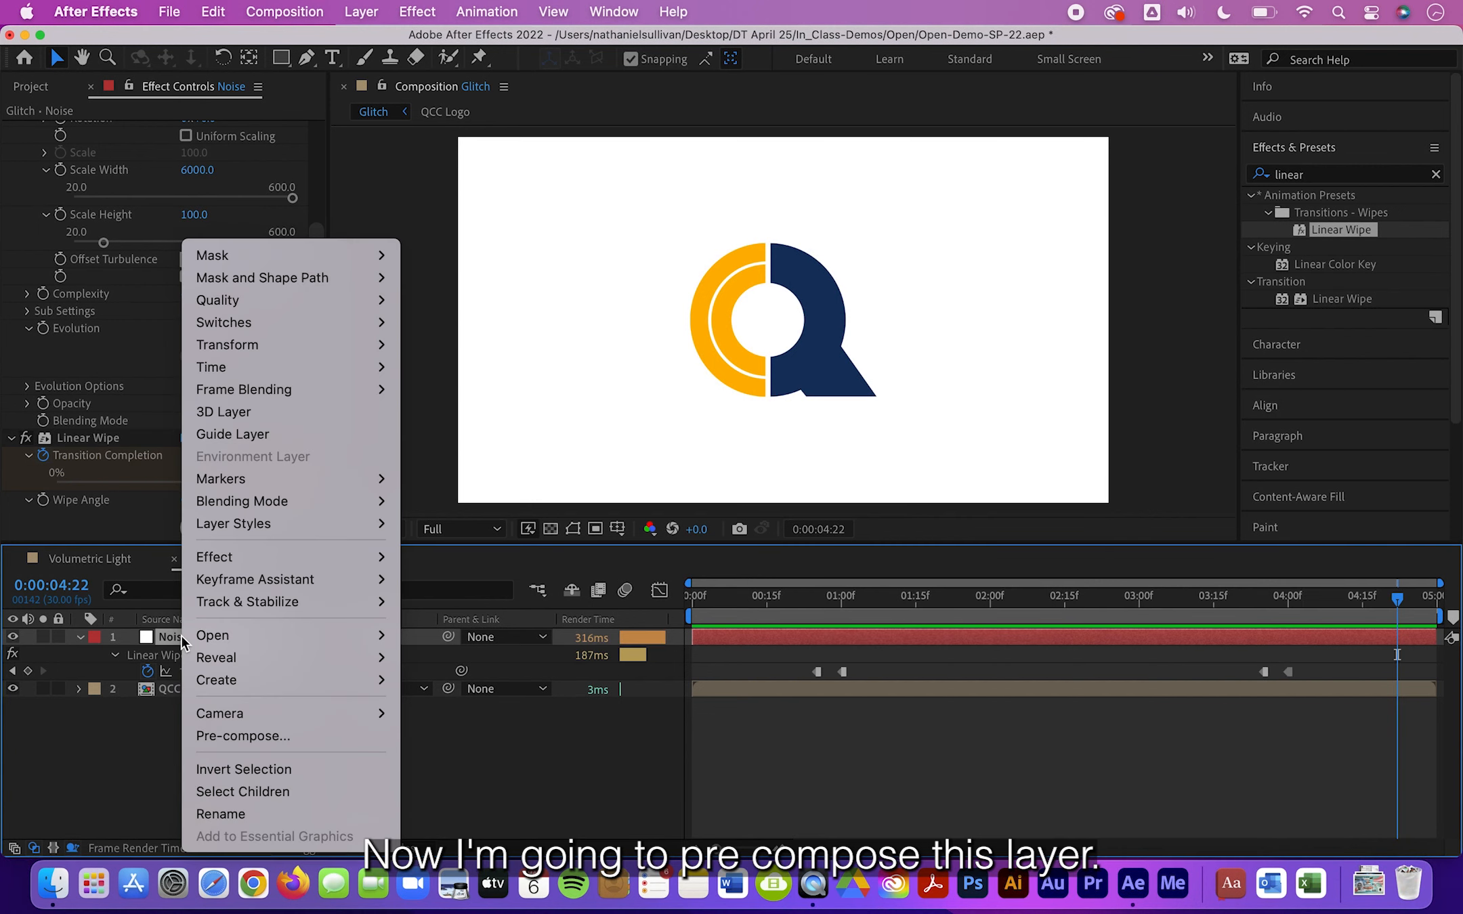
pyautogui.click(195, 737)
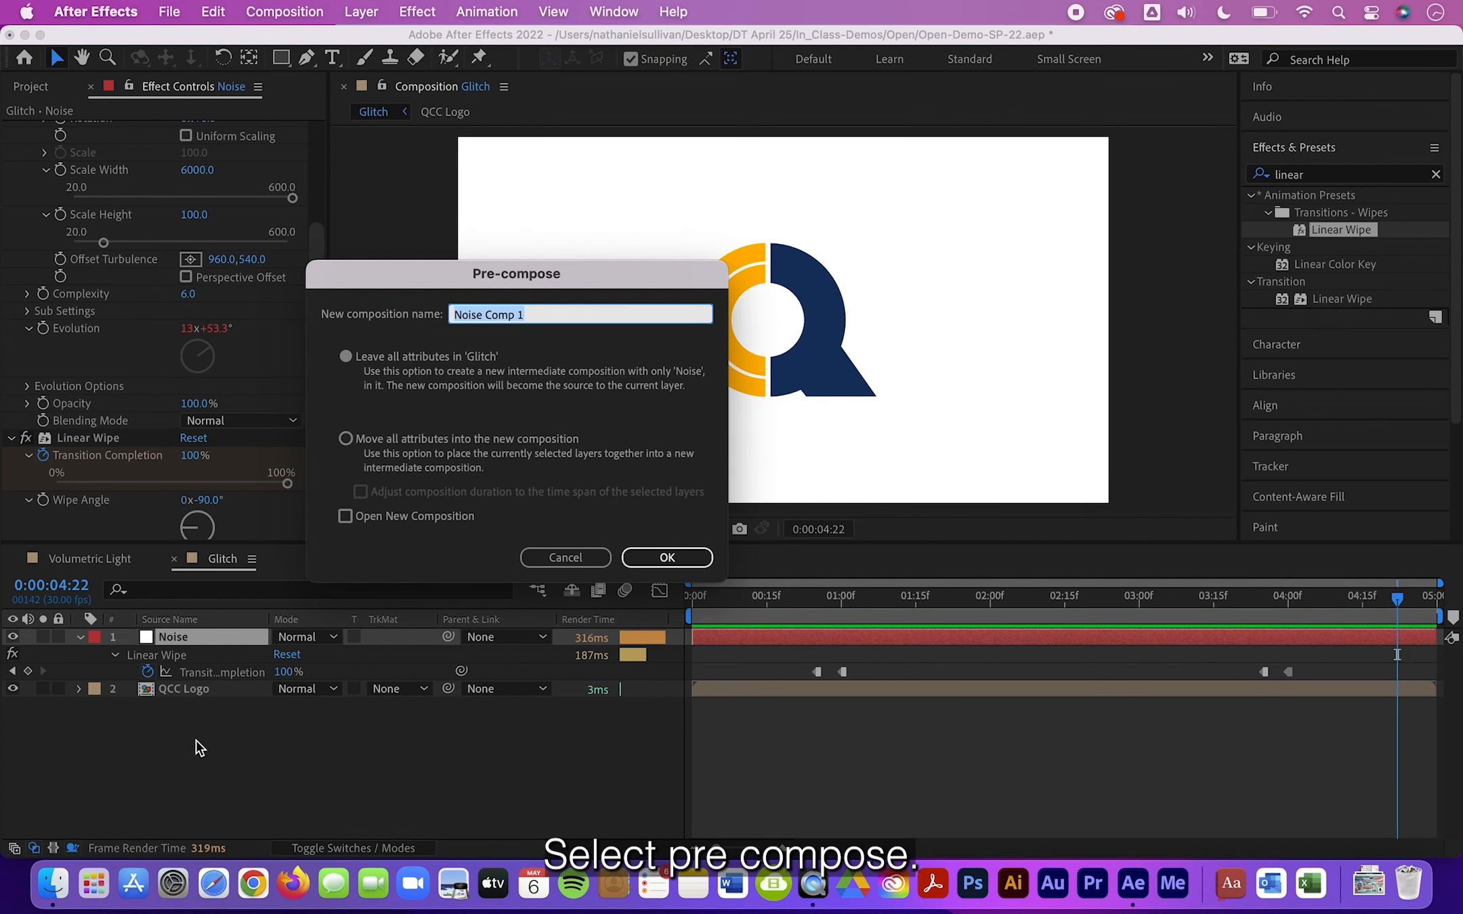
pyautogui.write('Glitch Map')
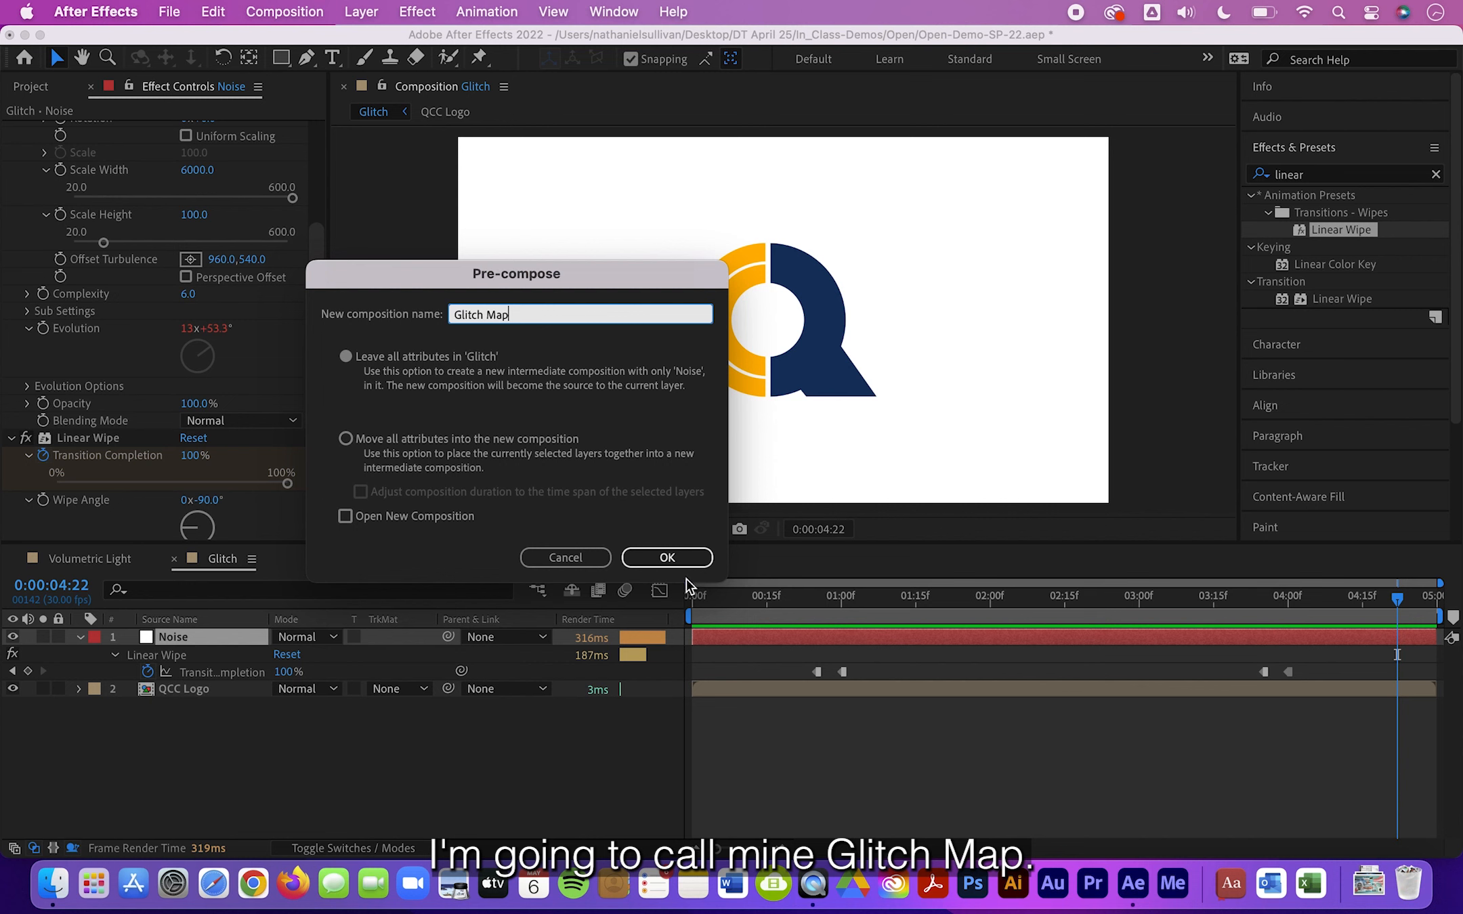
pyautogui.click(671, 558)
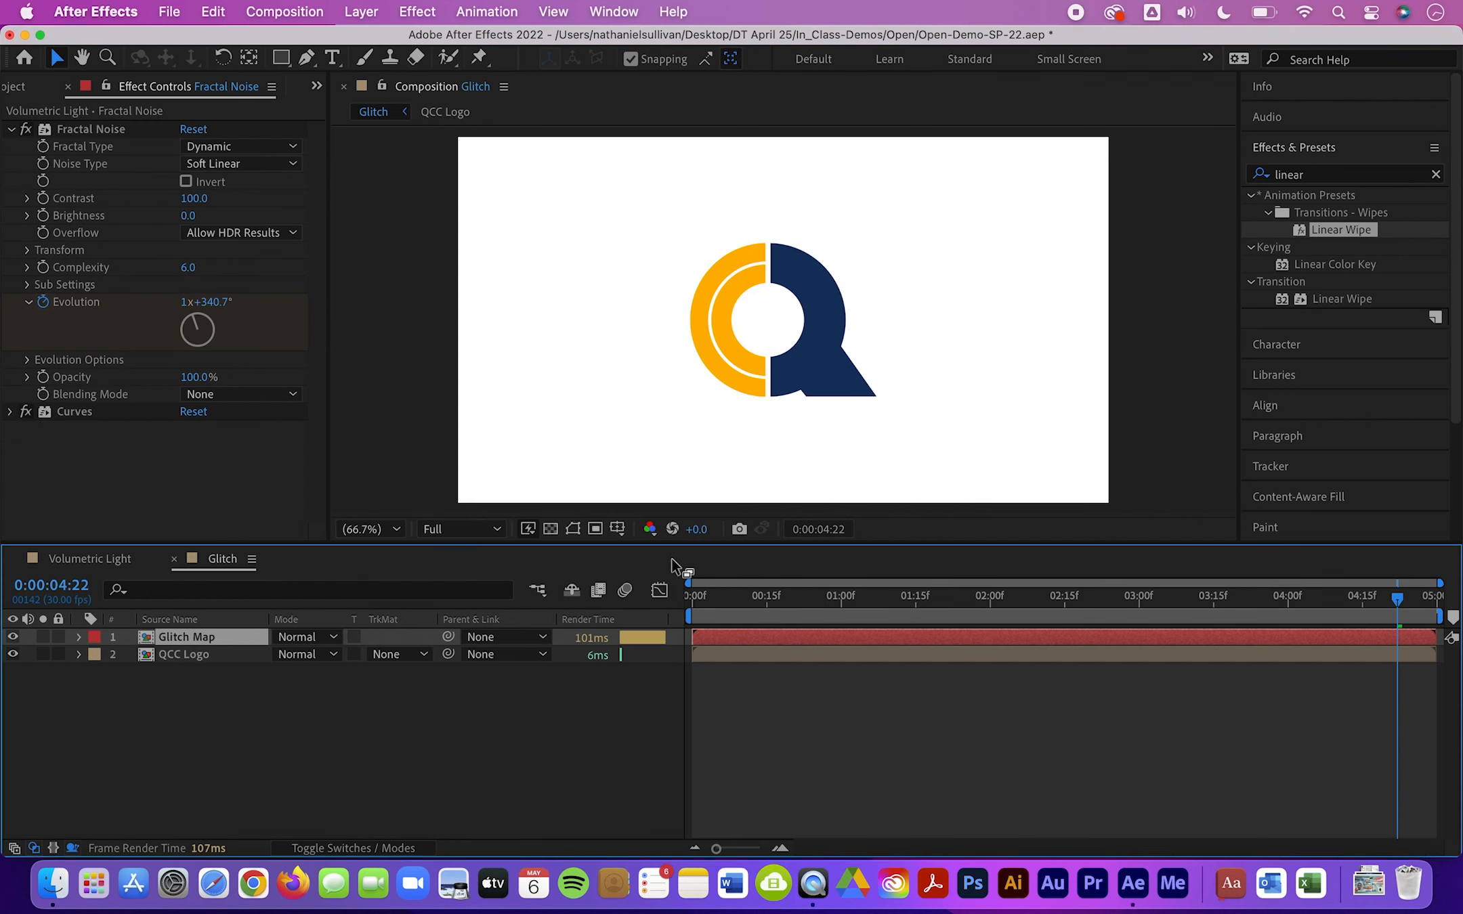
pyautogui.click(12, 637)
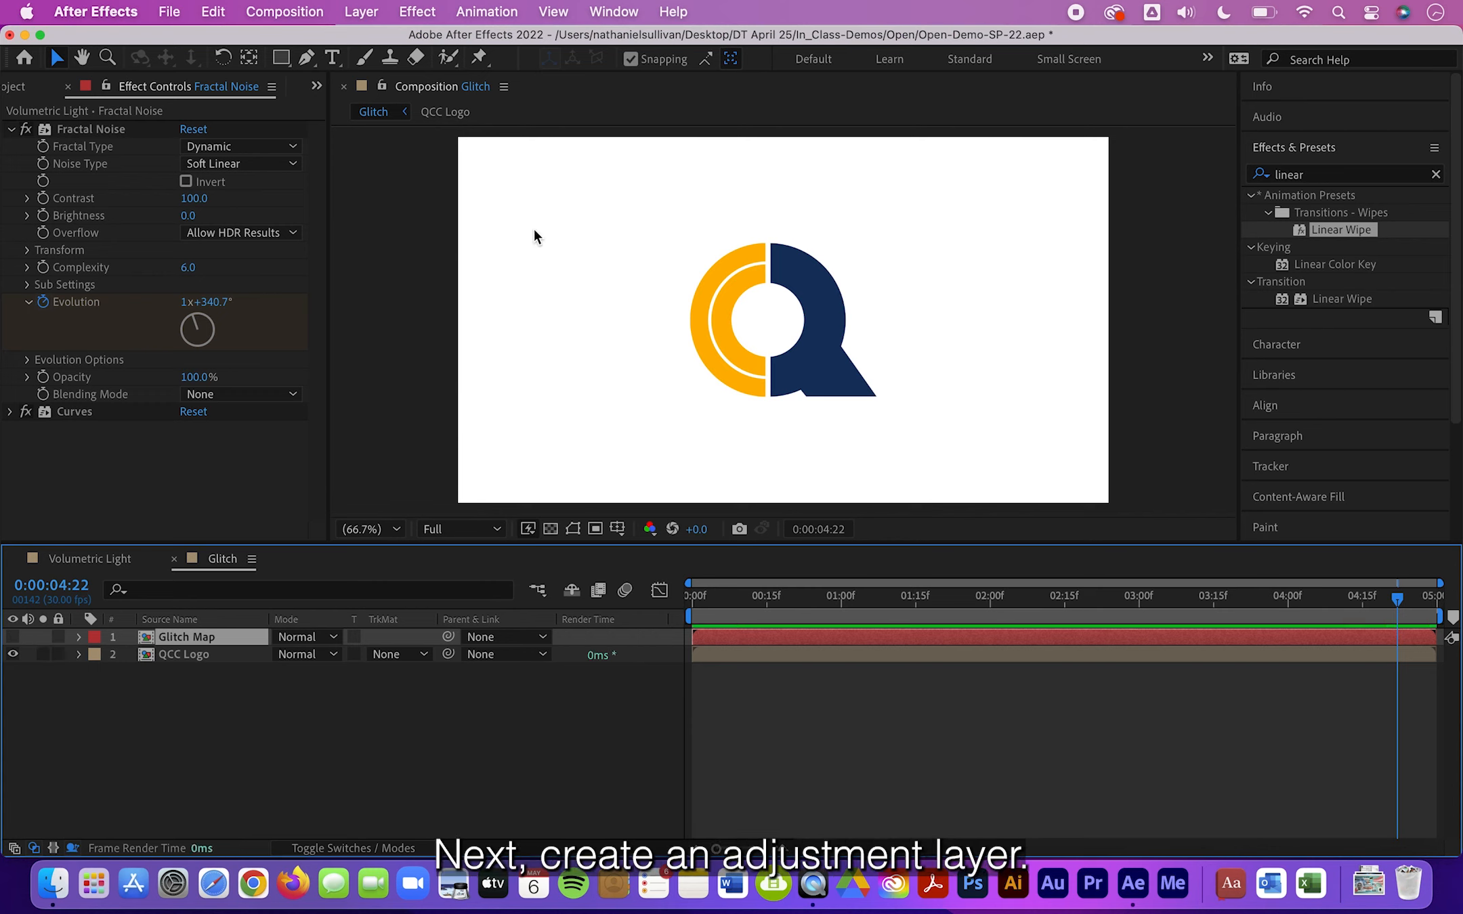
# - Create a new adjustment layer above the Glitch Map layer
pyautogui.click(353, 13)
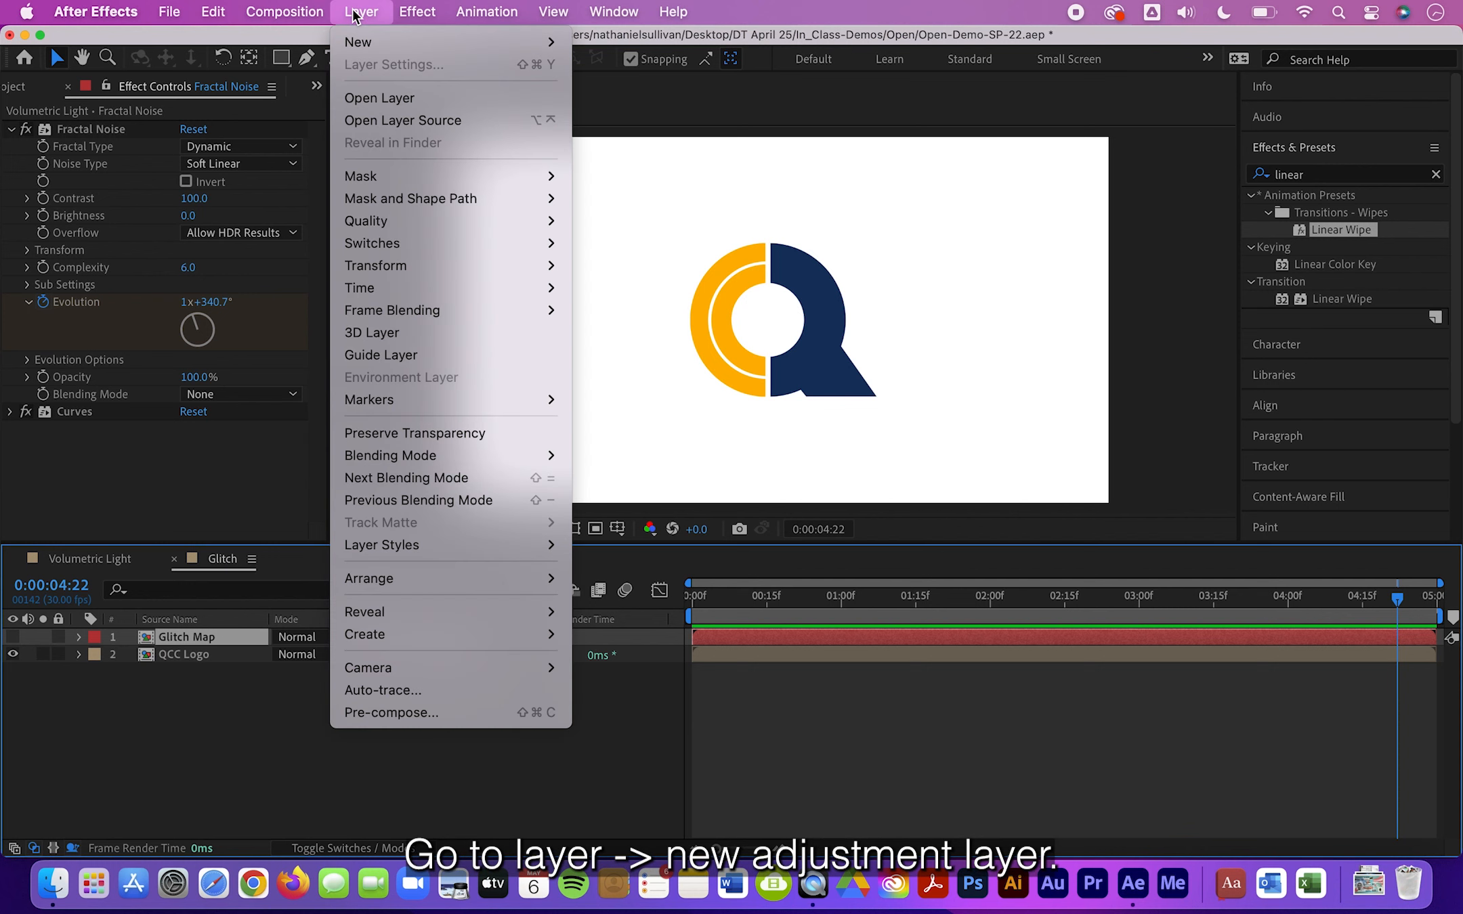
pyautogui.moveTo(353, 45)
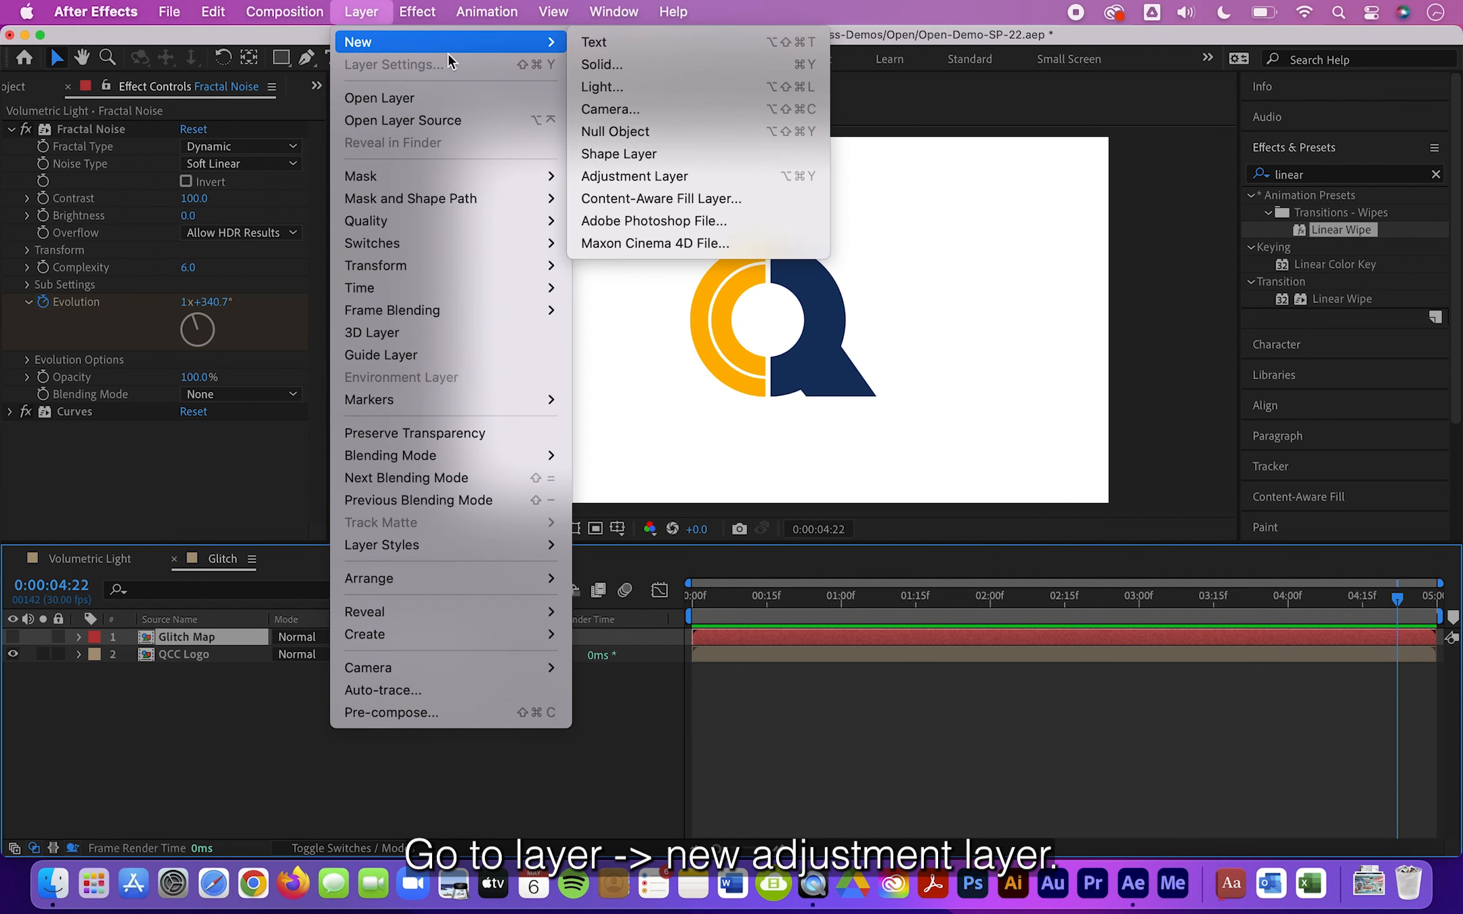
pyautogui.click(687, 177)
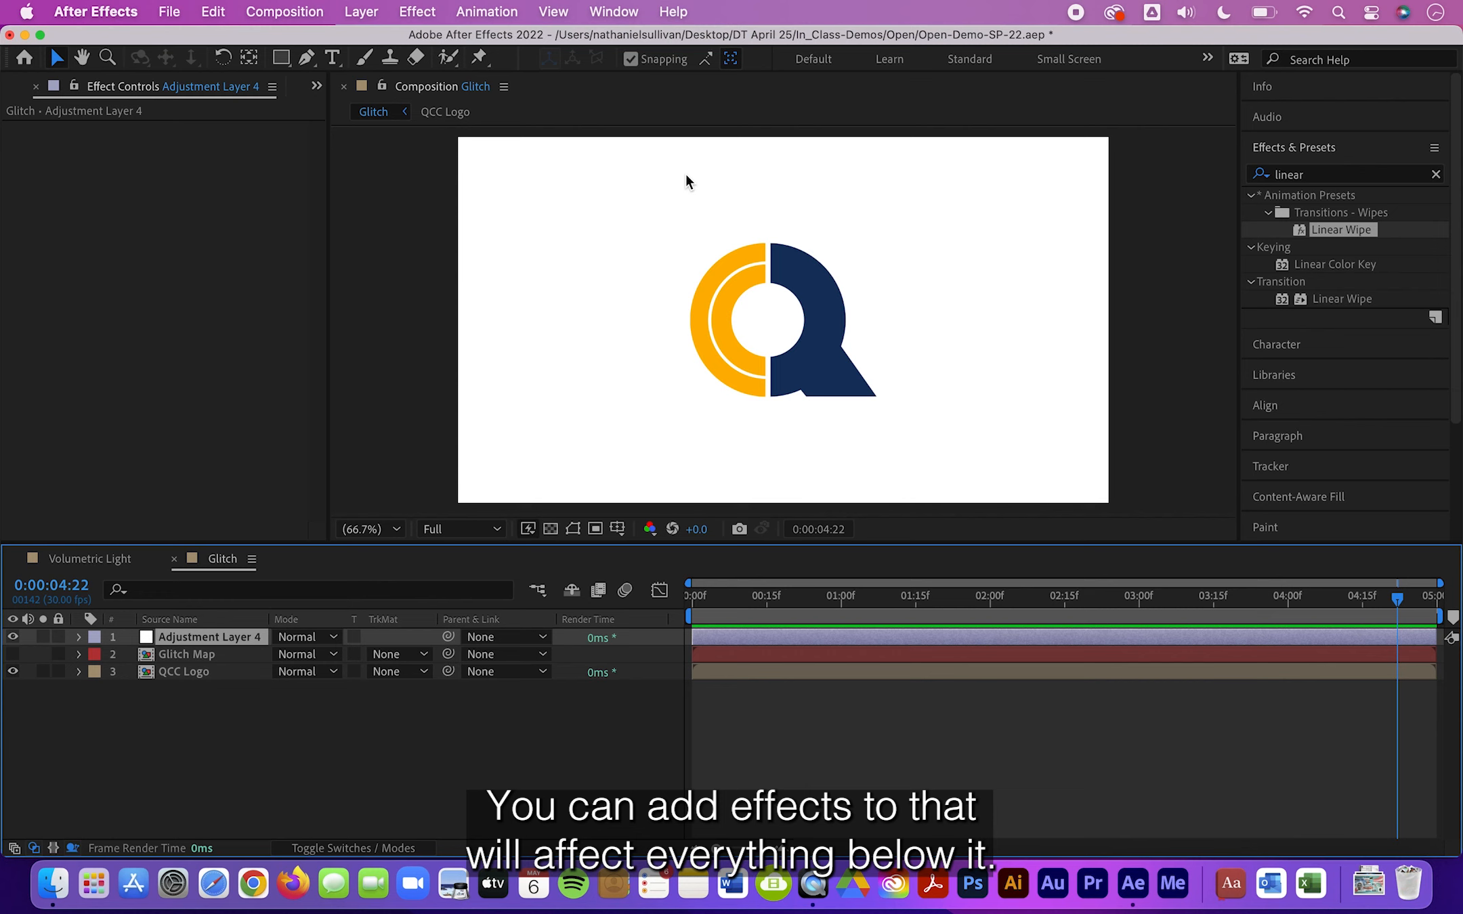
# - Find the Displacement Map effect by searching for Displace and apply it to the adjustment layer
pyautogui.click(1431, 169)
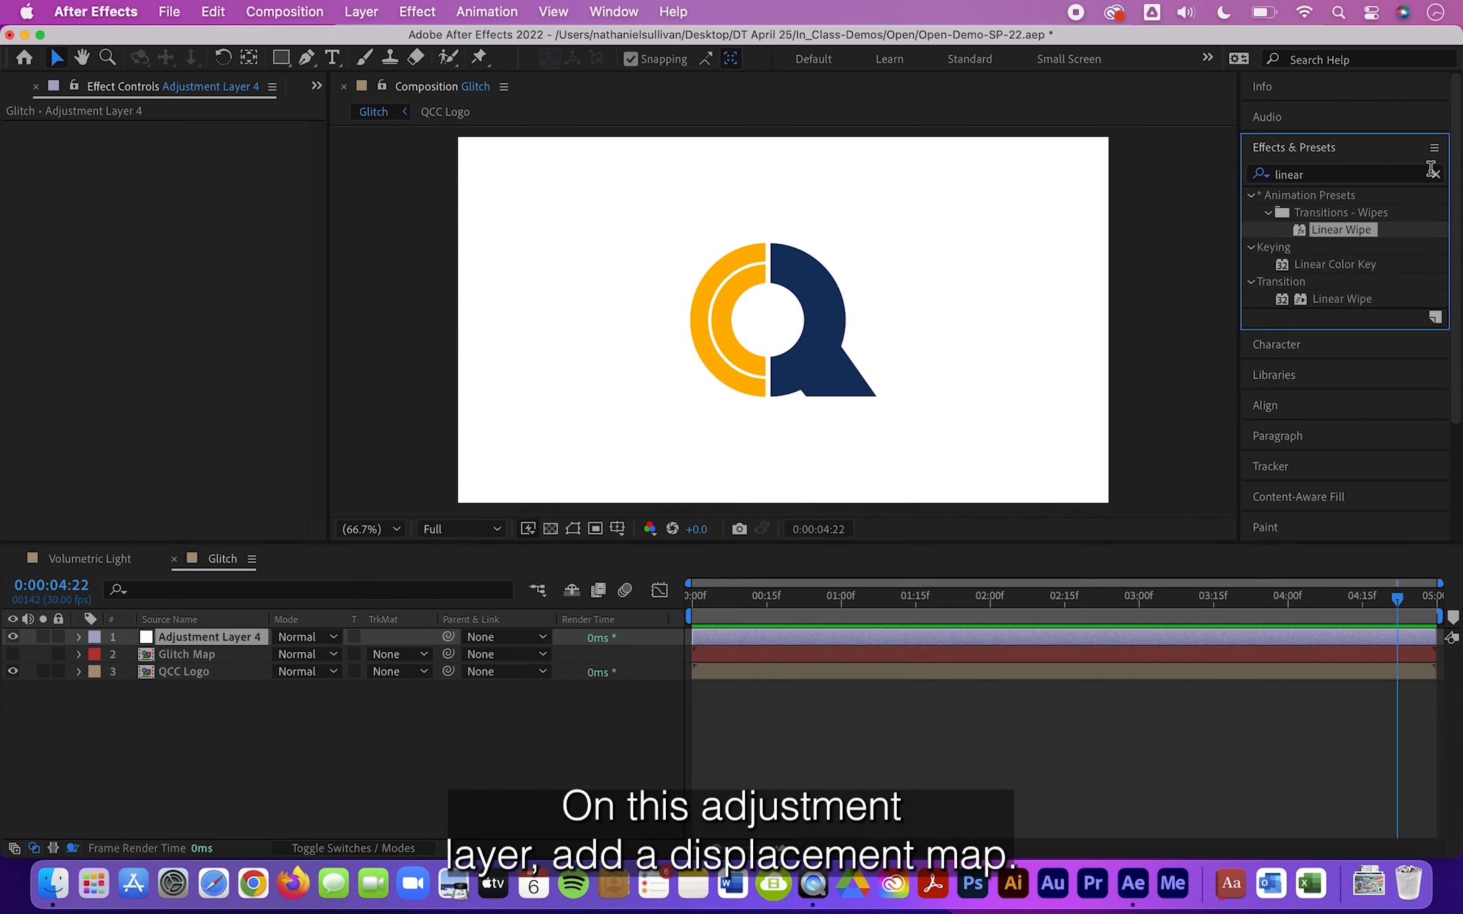
pyautogui.click(1433, 172)
pyautogui.click(1374, 177)
pyautogui.write('Displa')
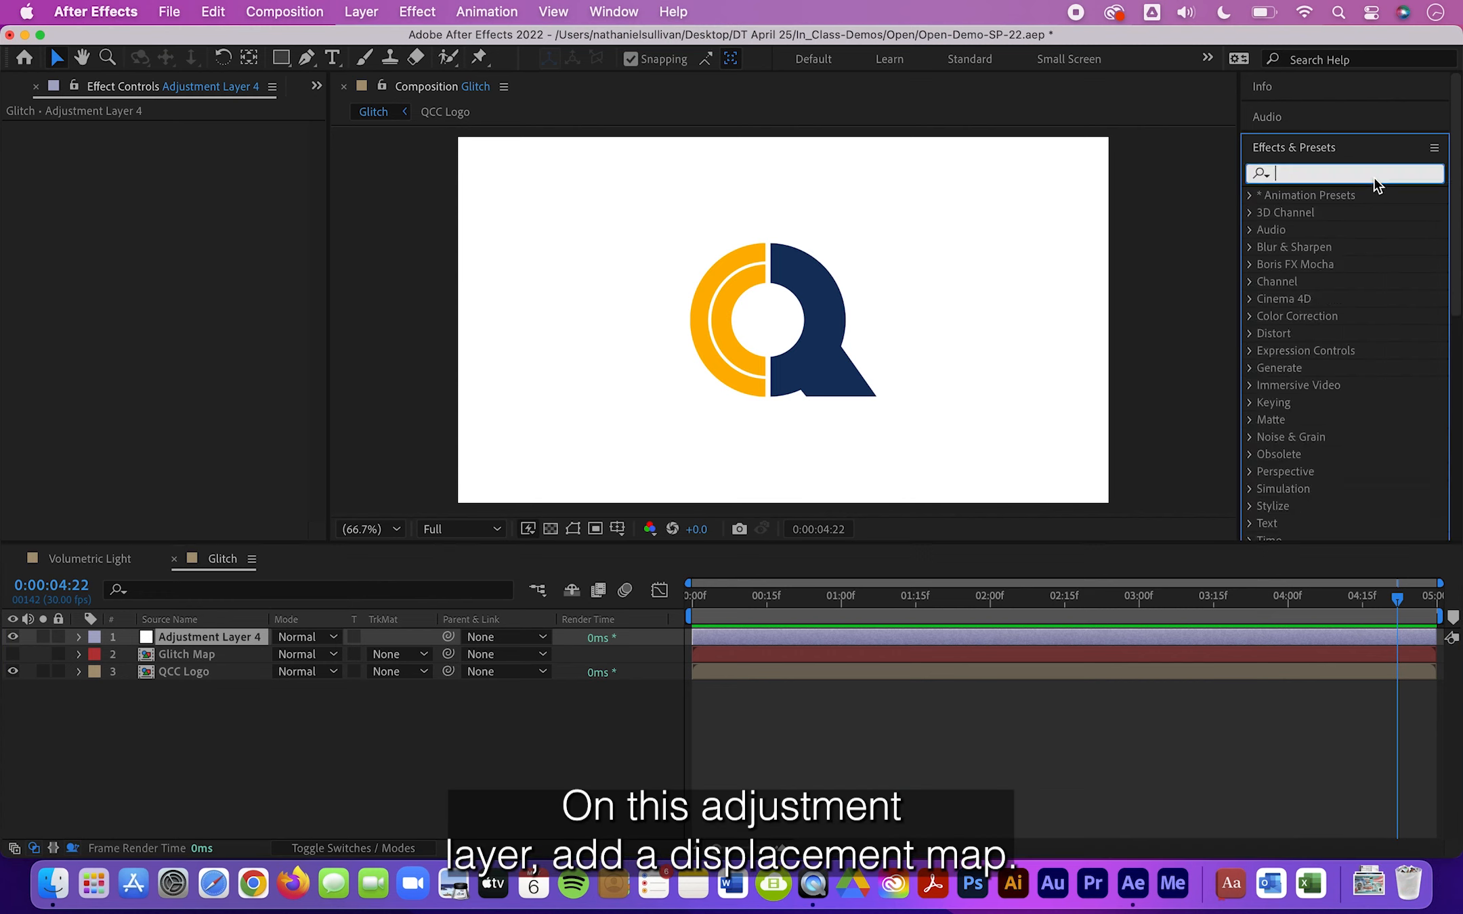
pyautogui.write('ce')
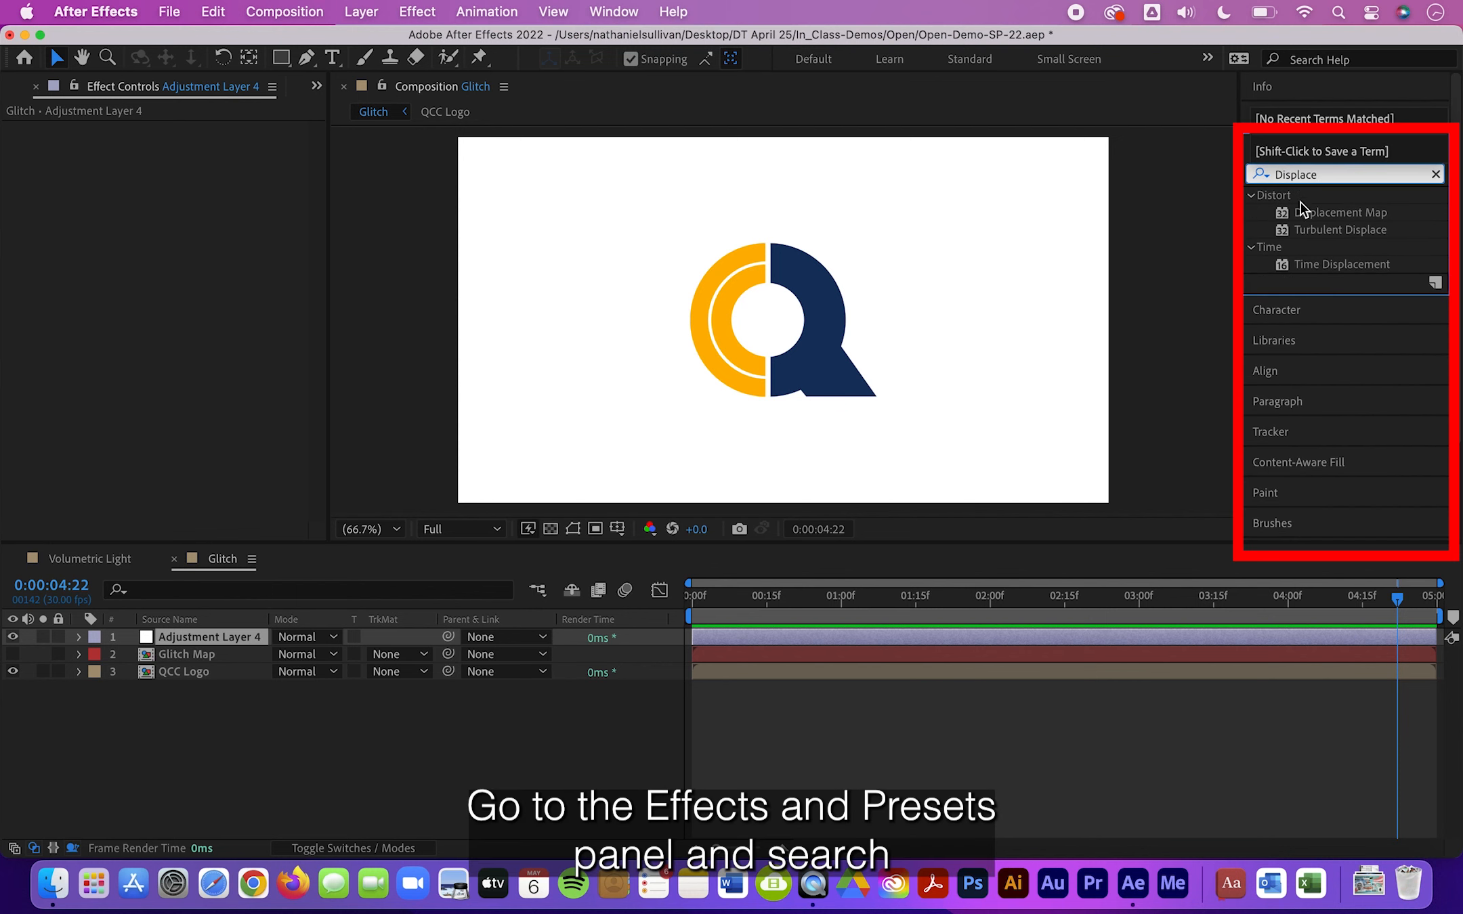
pyautogui.click(1311, 216)
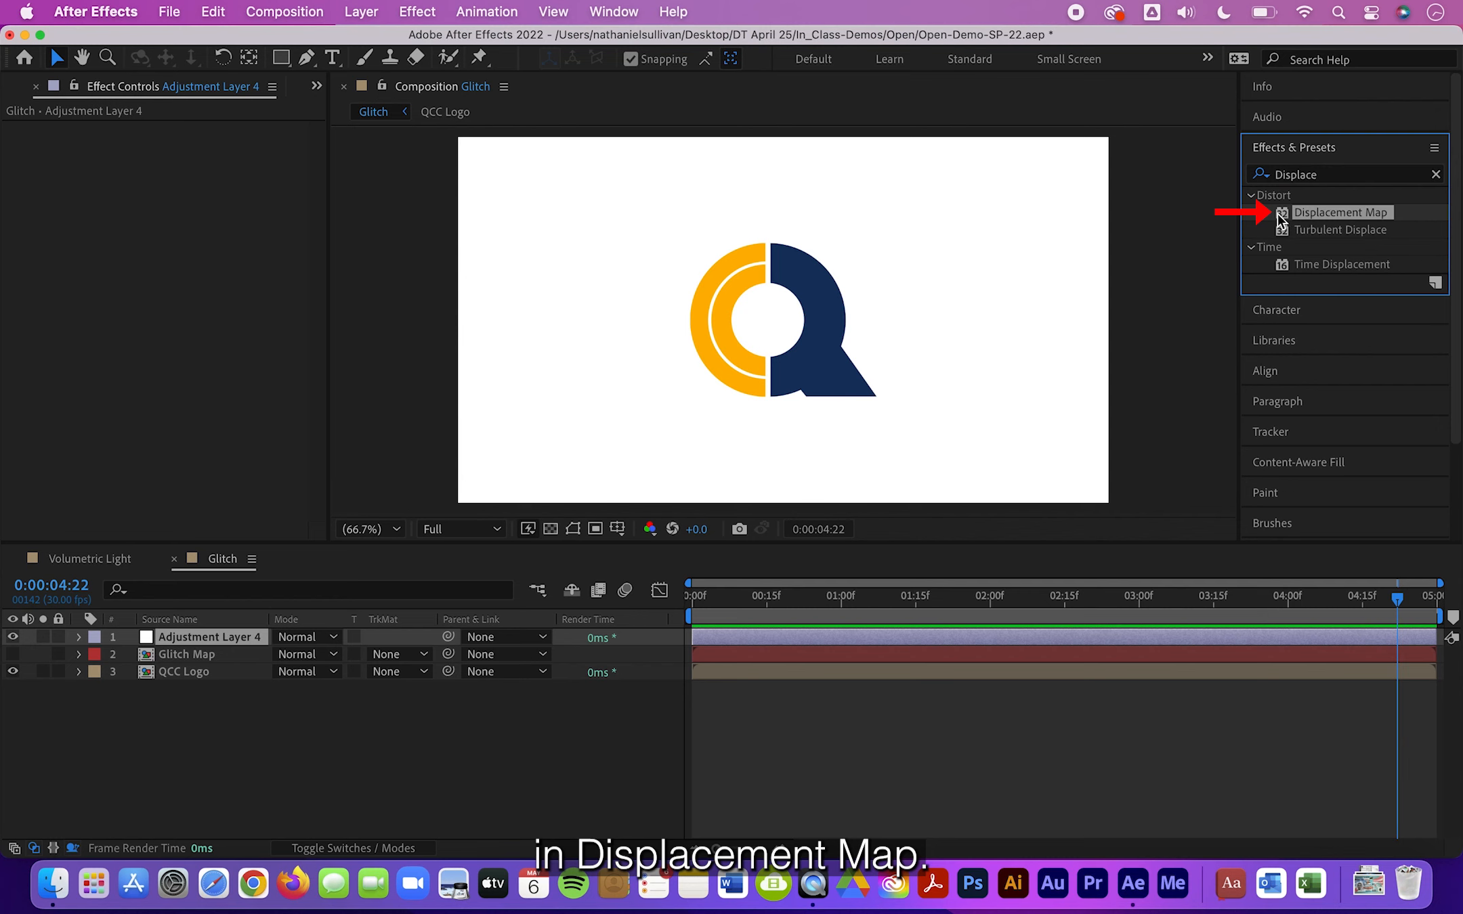
pyautogui.moveTo(1280, 216); pyautogui.dragTo(904, 310)
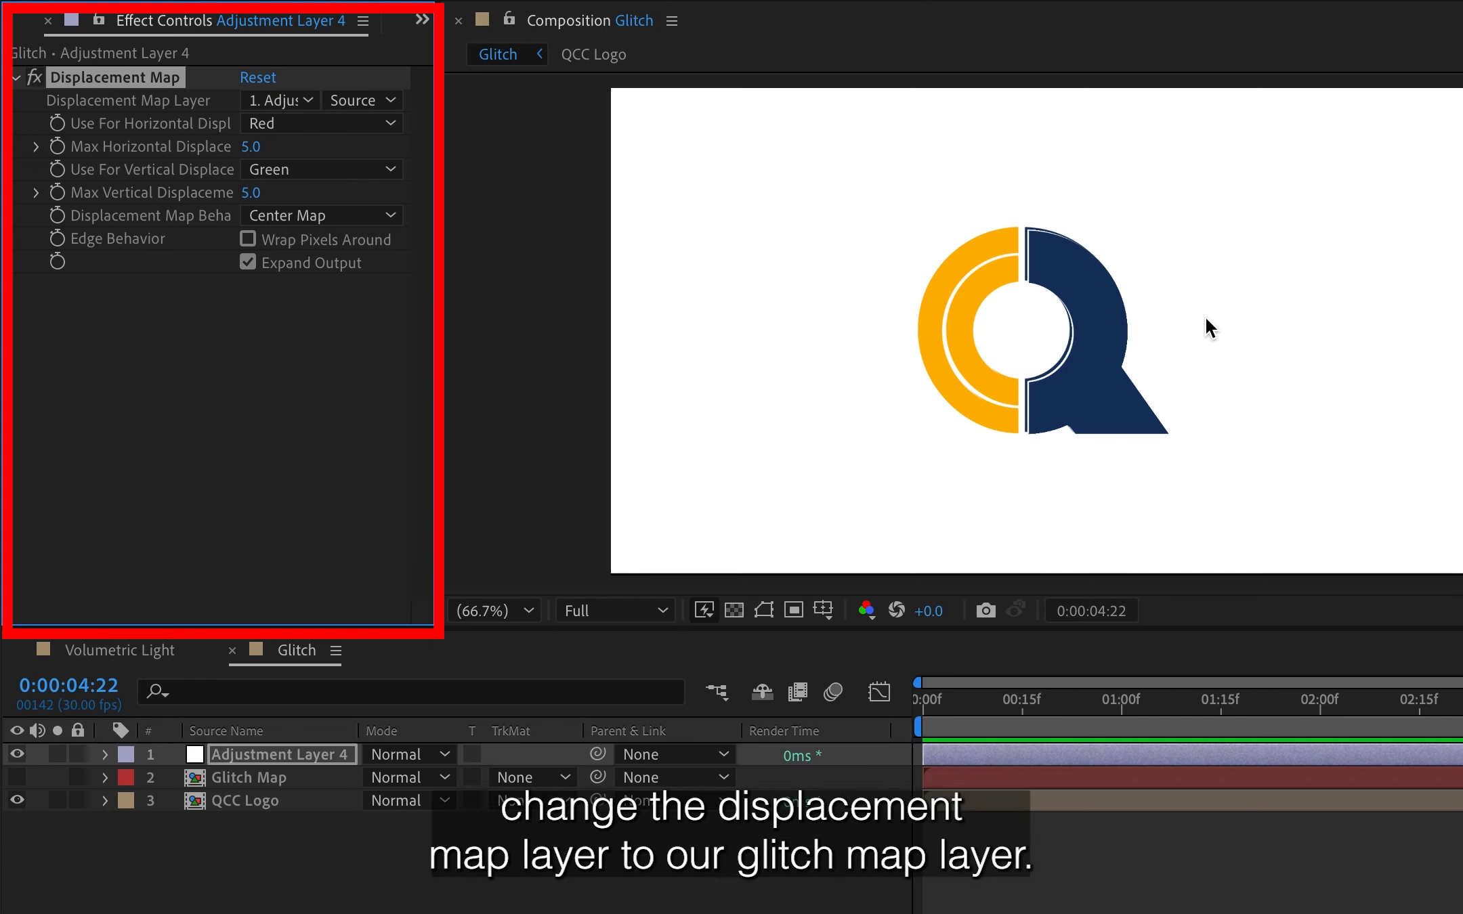
# - Set the Displacement Map's map layer to Glitch Map using Effects & Masks, and preview the composition
pyautogui.click(271, 101)
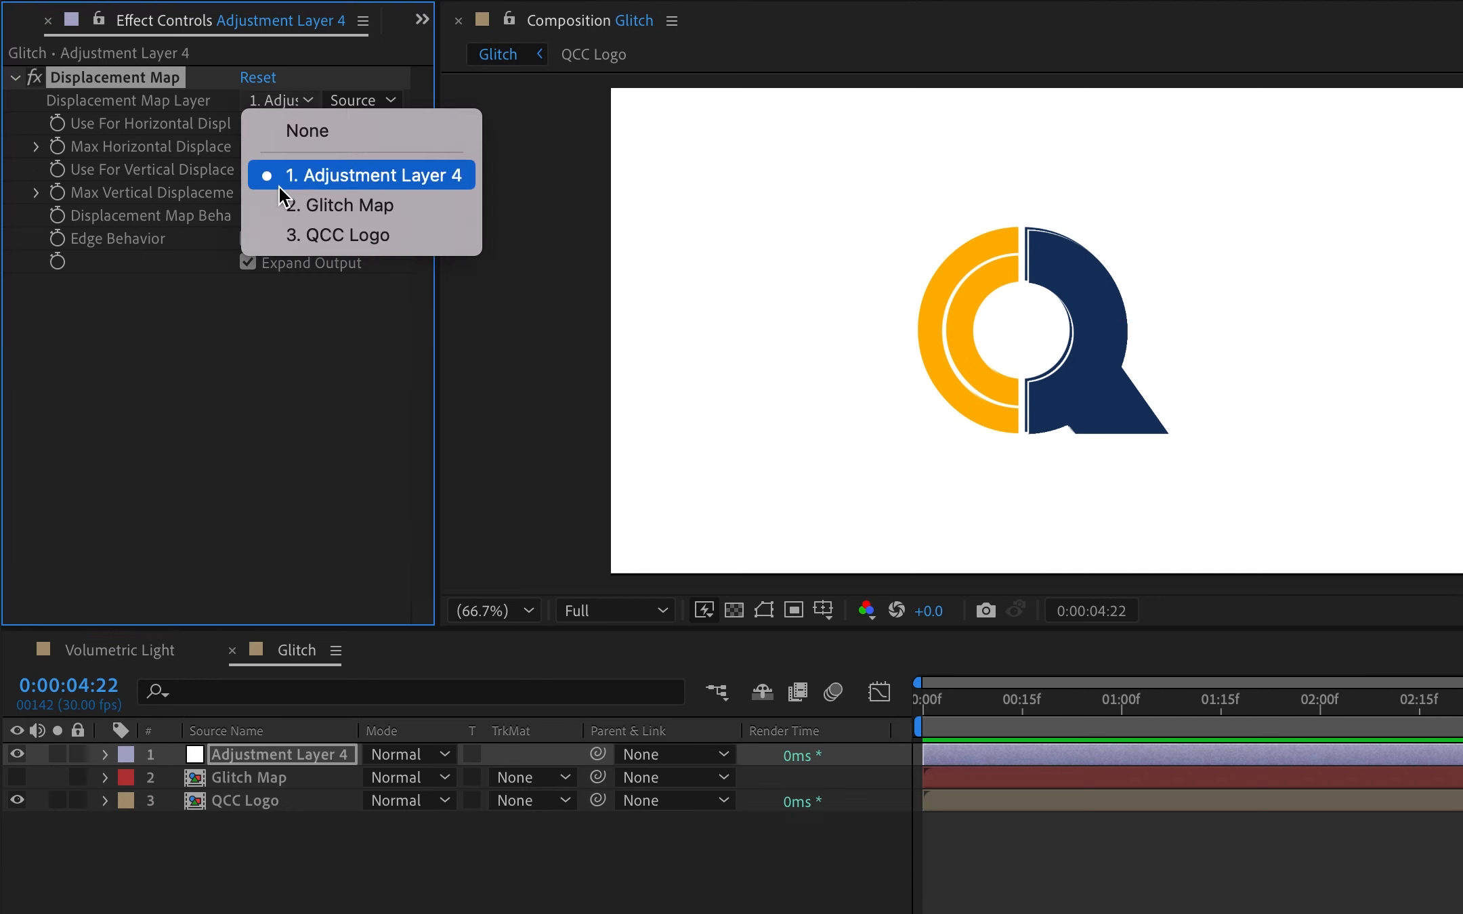
pyautogui.click(282, 205)
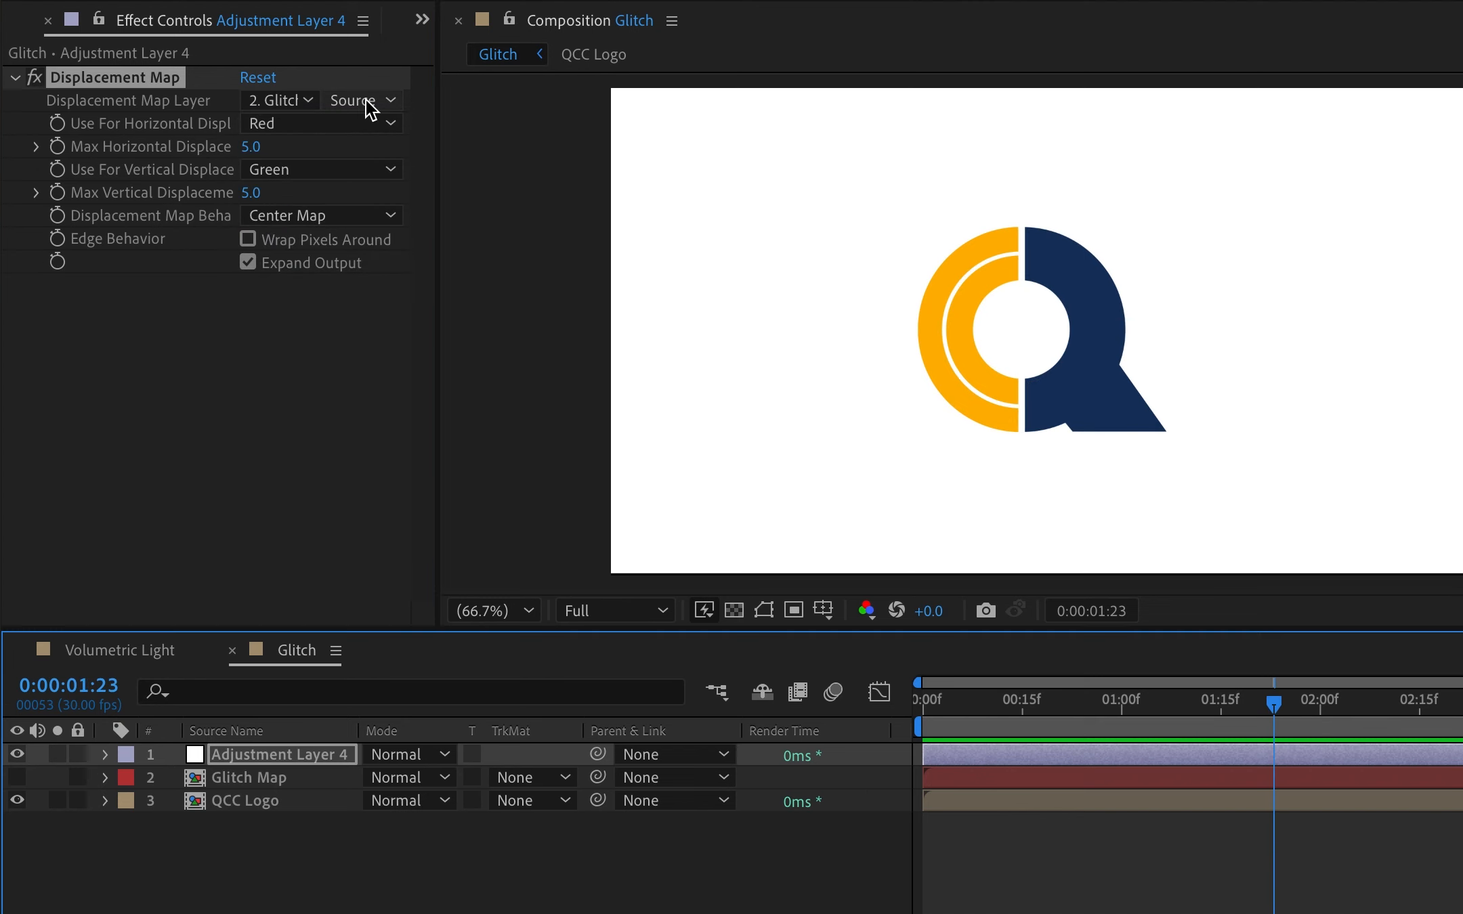
pyautogui.click(366, 101)
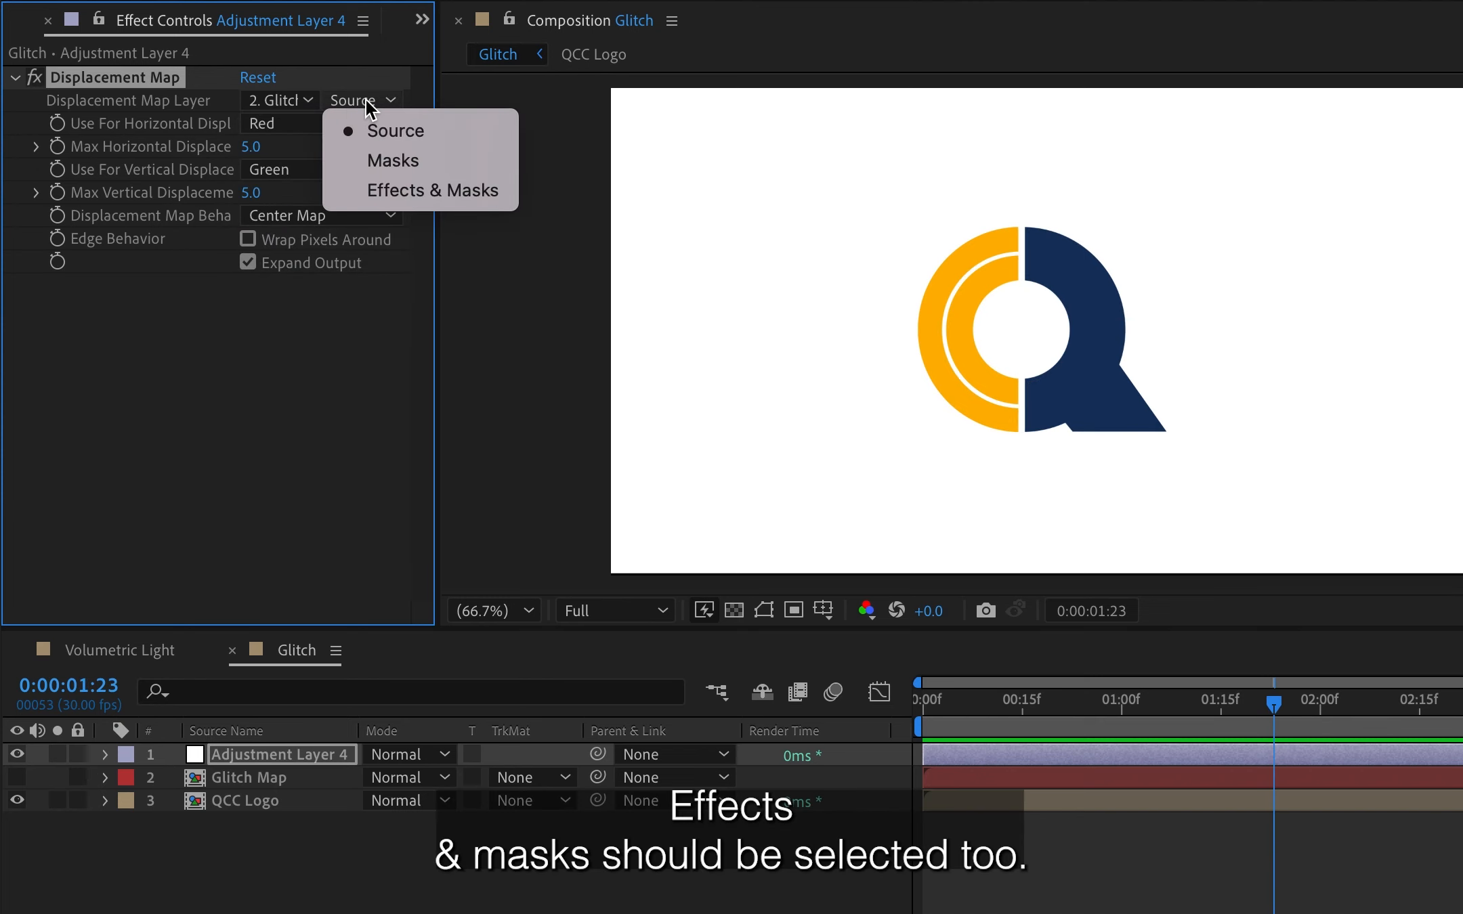
pyautogui.click(370, 202)
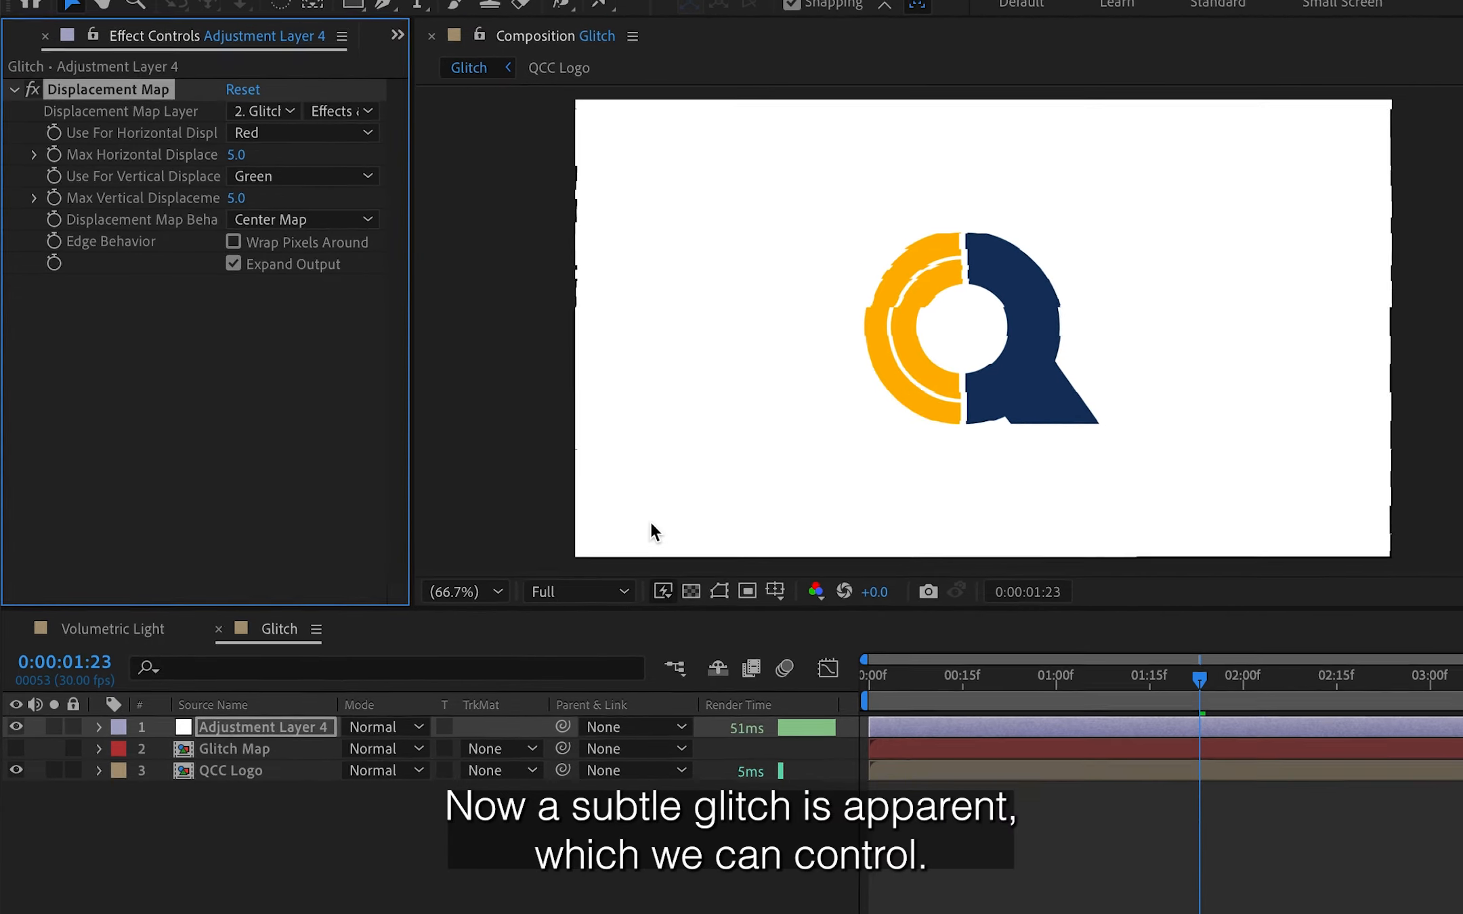
pyautogui.press('space')
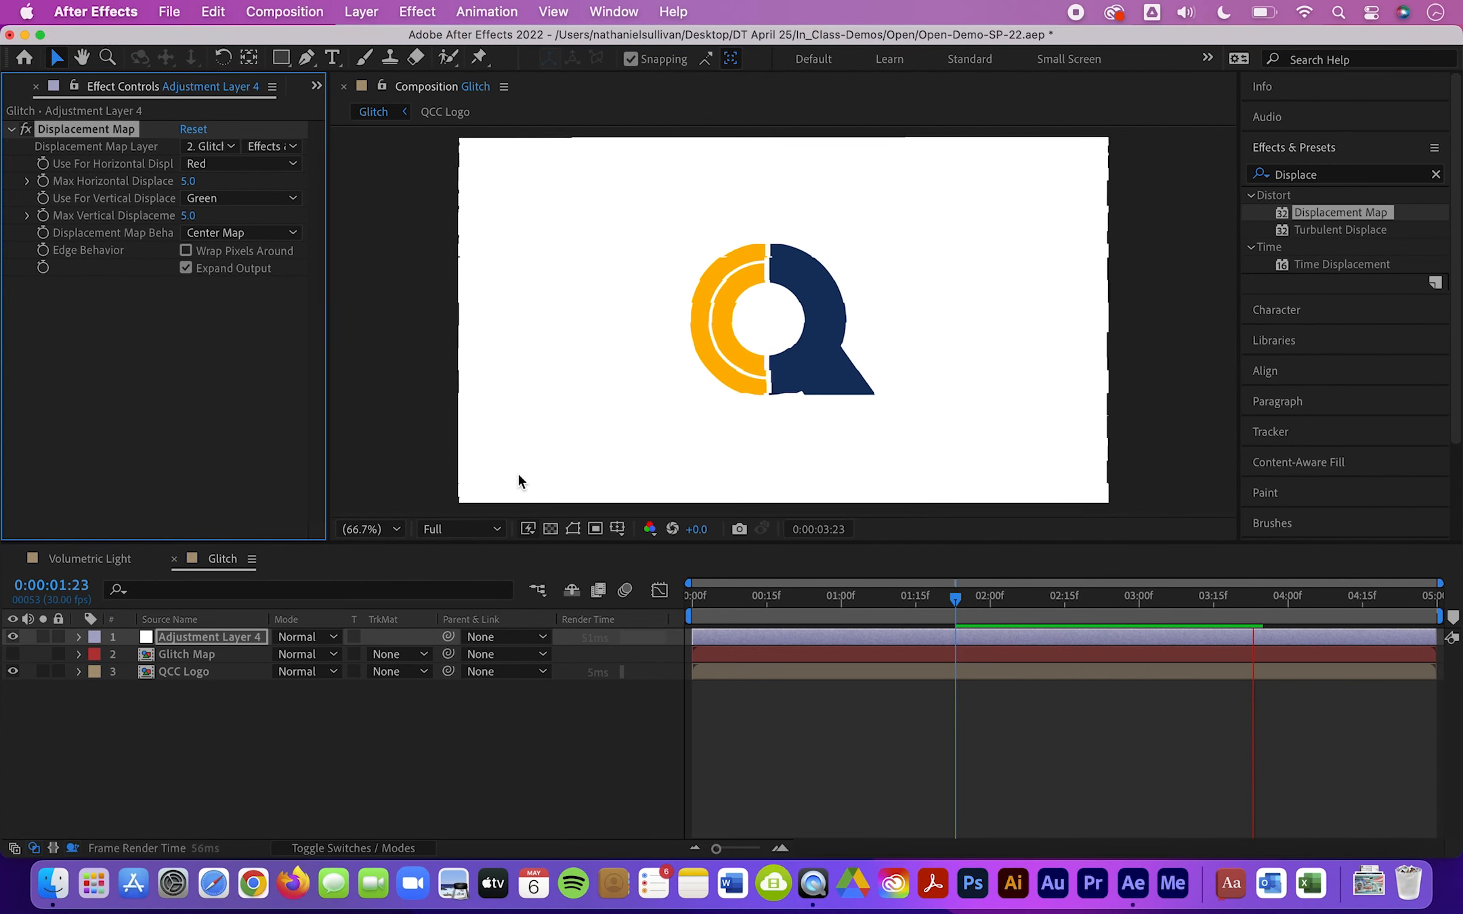
# - Enable keyframing for Max Horizontal Displacement at 0:00:01:00
pyautogui.click(842, 598)
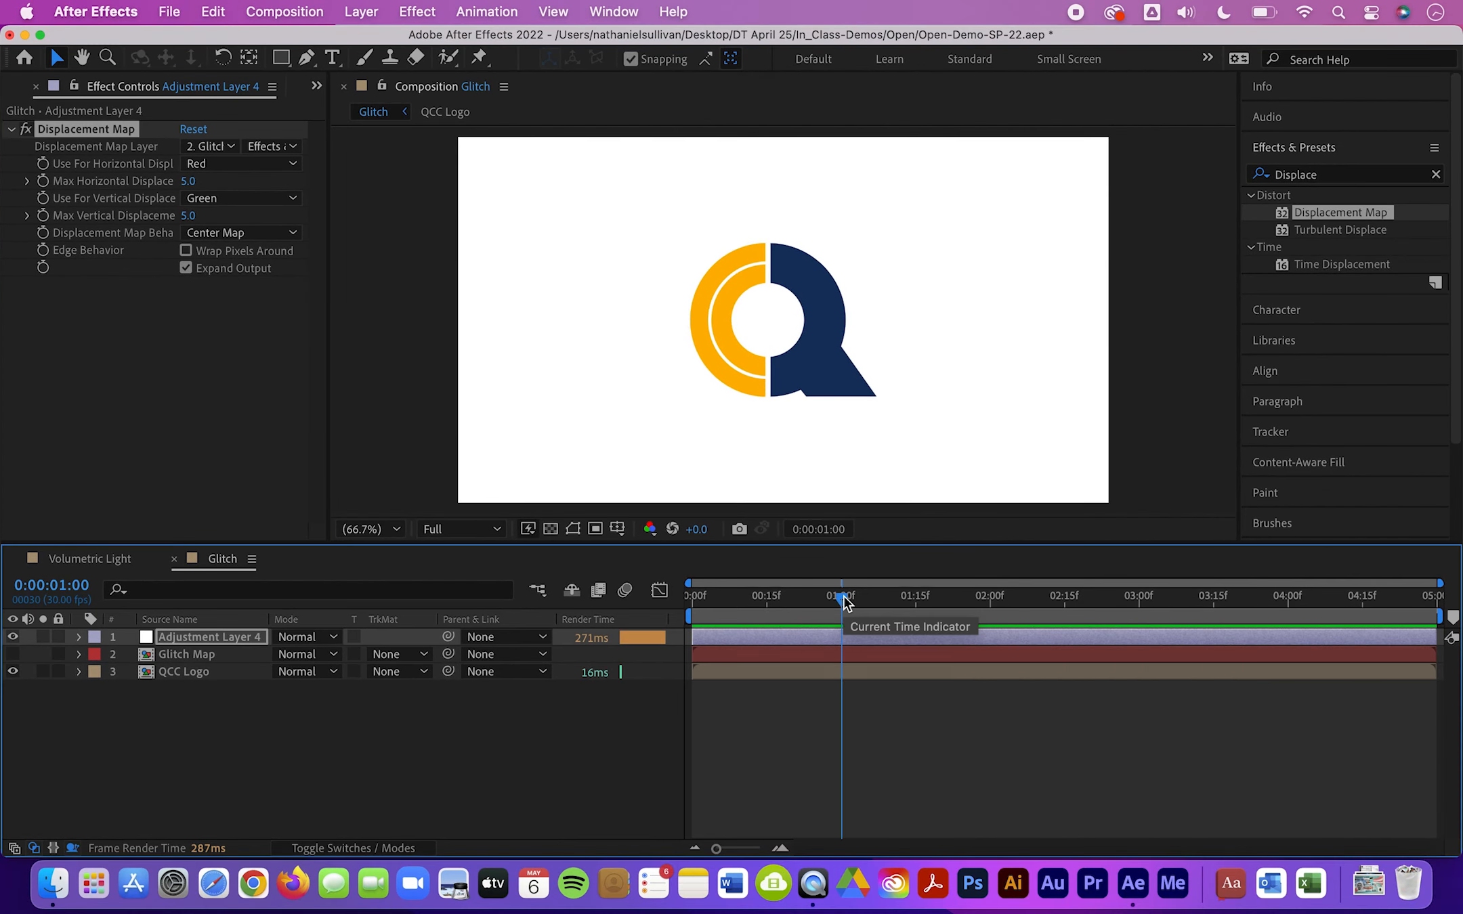
pyautogui.click(44, 183)
pyautogui.click(43, 181)
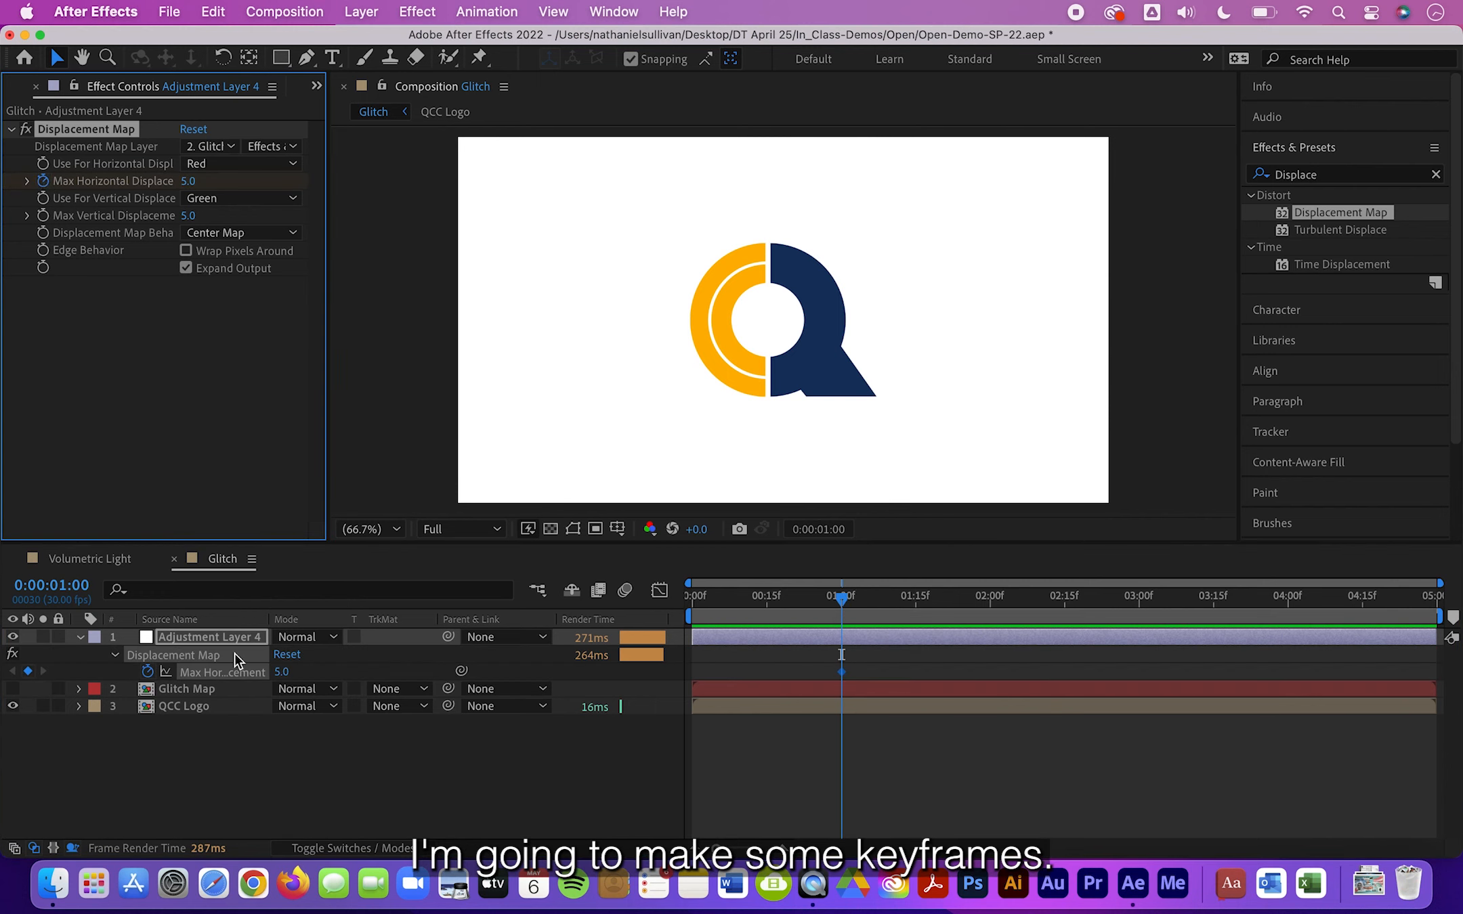
# - Add a Max Horizontal Displacement keyframe of 60 at 0:00:01:07
pyautogui.press('pagedown')
pyautogui.press('pagedown')
pyautogui.press('pagedown')
pyautogui.press('pagedown')
pyautogui.press('pagedown')
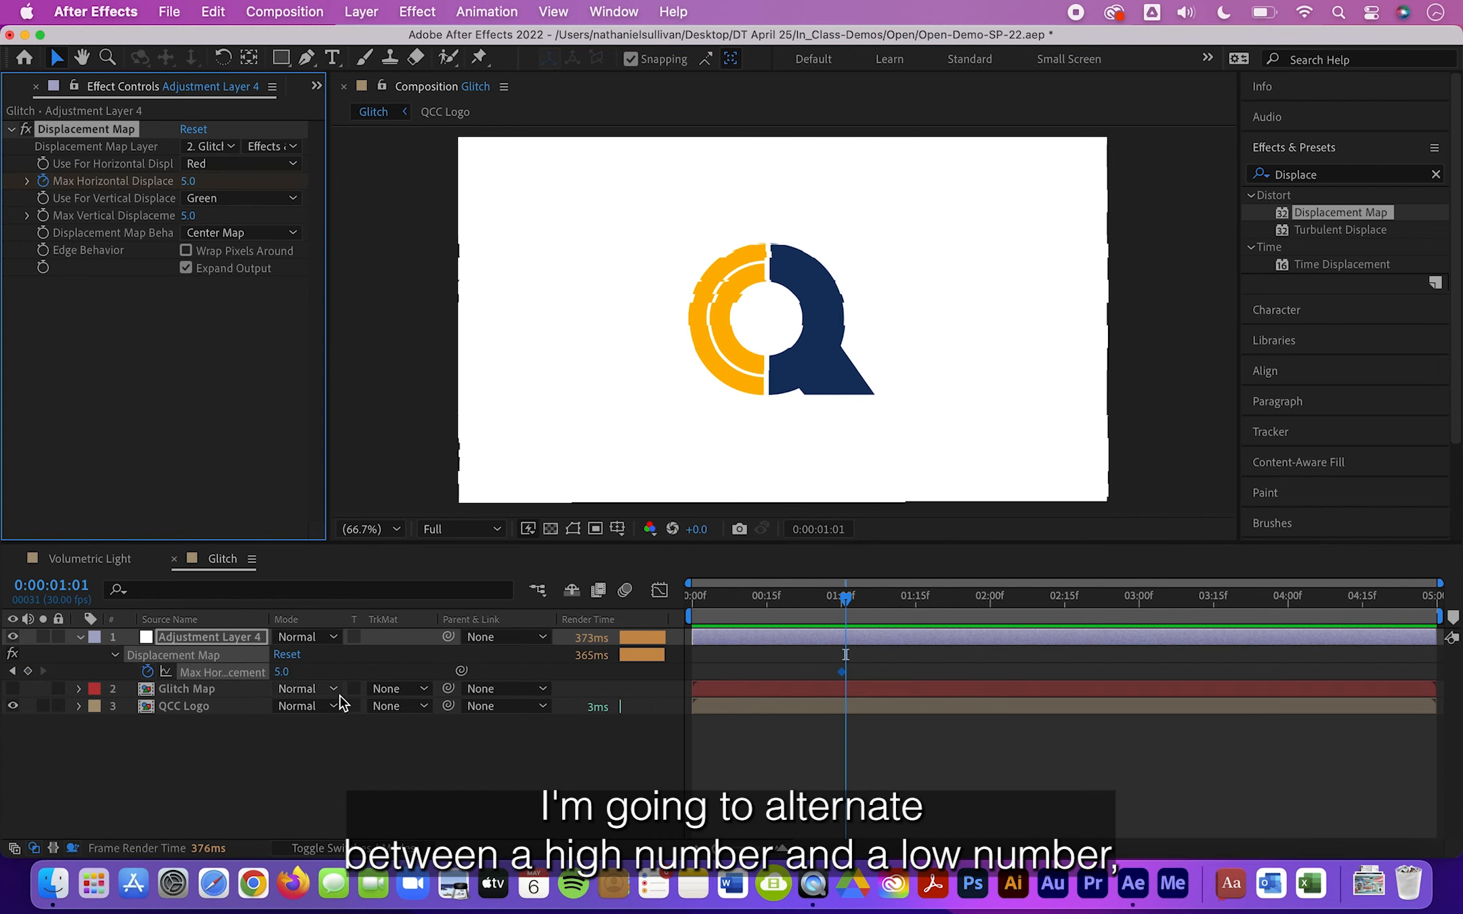
pyautogui.press('pagedown')
pyautogui.press('pagedown')
pyautogui.click(281, 672)
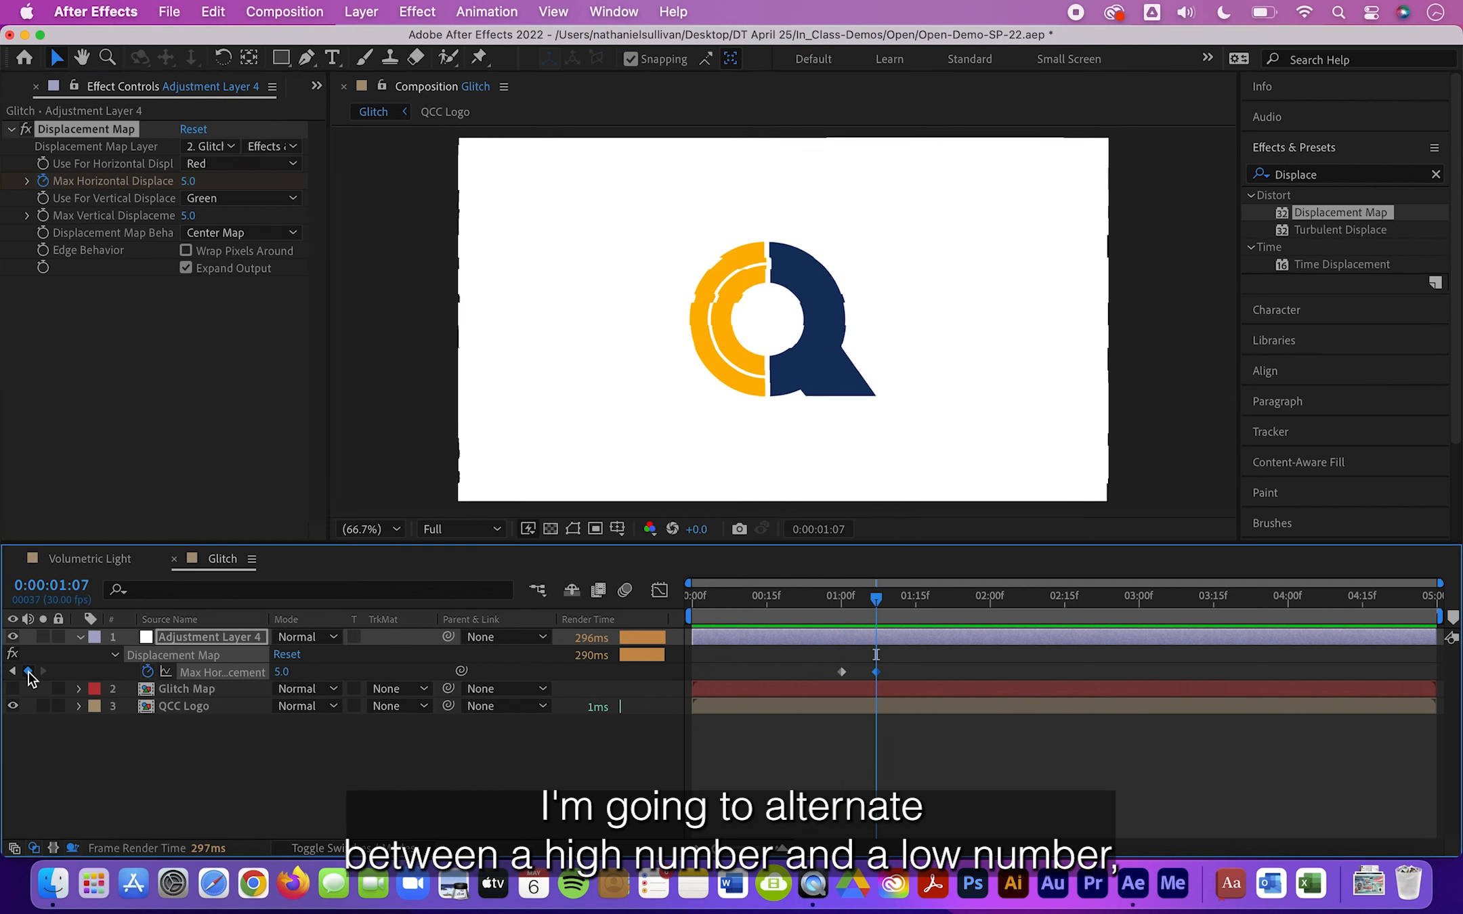
pyautogui.write('60')
pyautogui.press('Return')
# - Add a Max Horizontal Displacement keyframe of 15 at 0:00:01:14
pyautogui.press('pagedown')
pyautogui.press('pagedown')
pyautogui.press('pagedown')
pyautogui.press('pagedown')
pyautogui.press('pagedown')
pyautogui.press('pagedown')
pyautogui.press('pagedown')
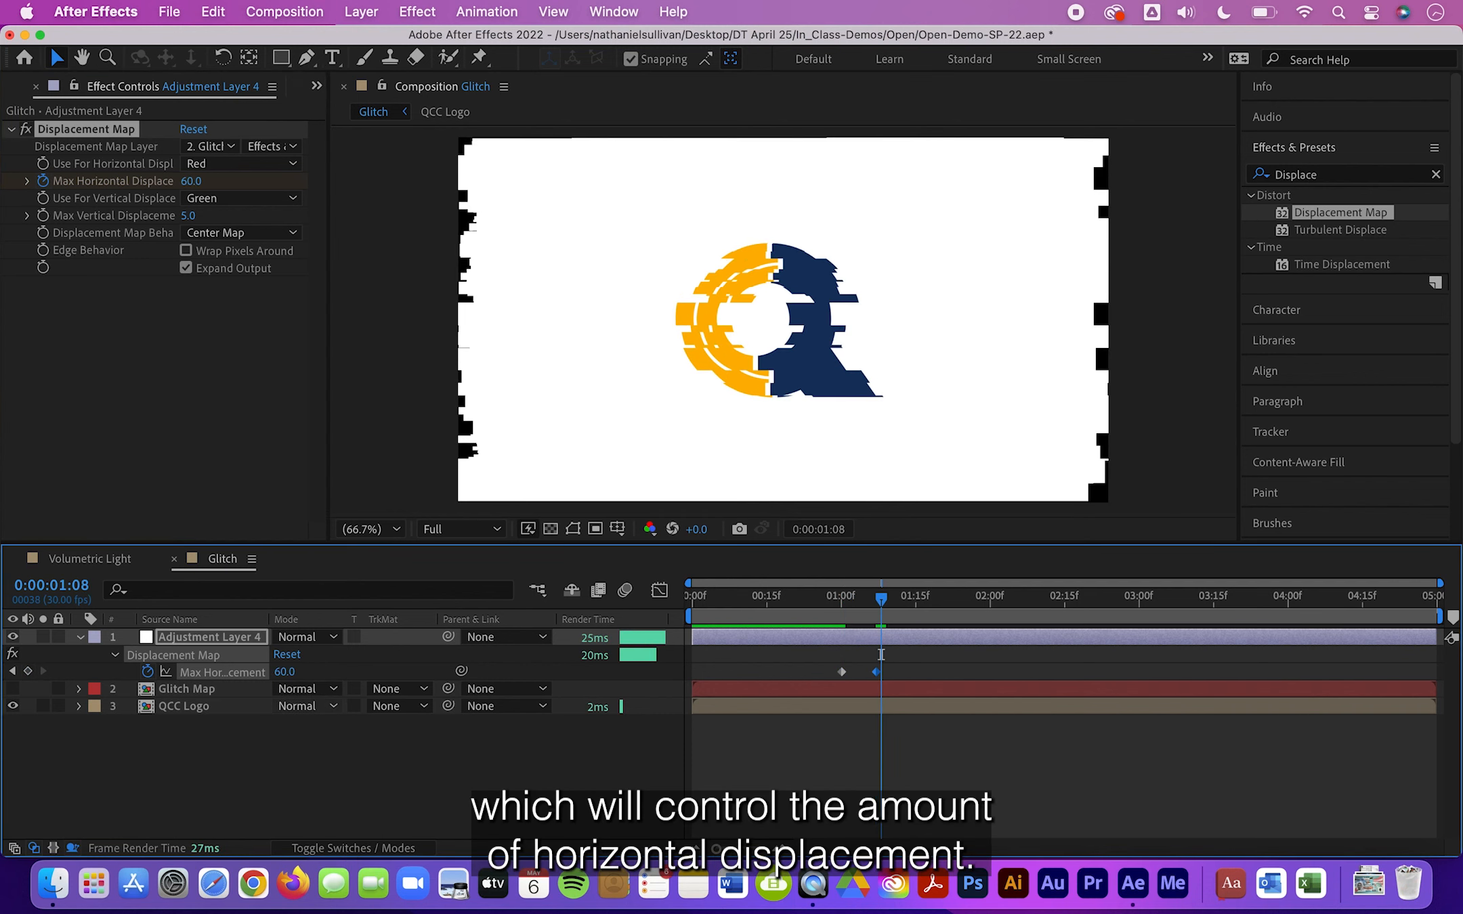
pyautogui.click(285, 672)
pyautogui.write('15')
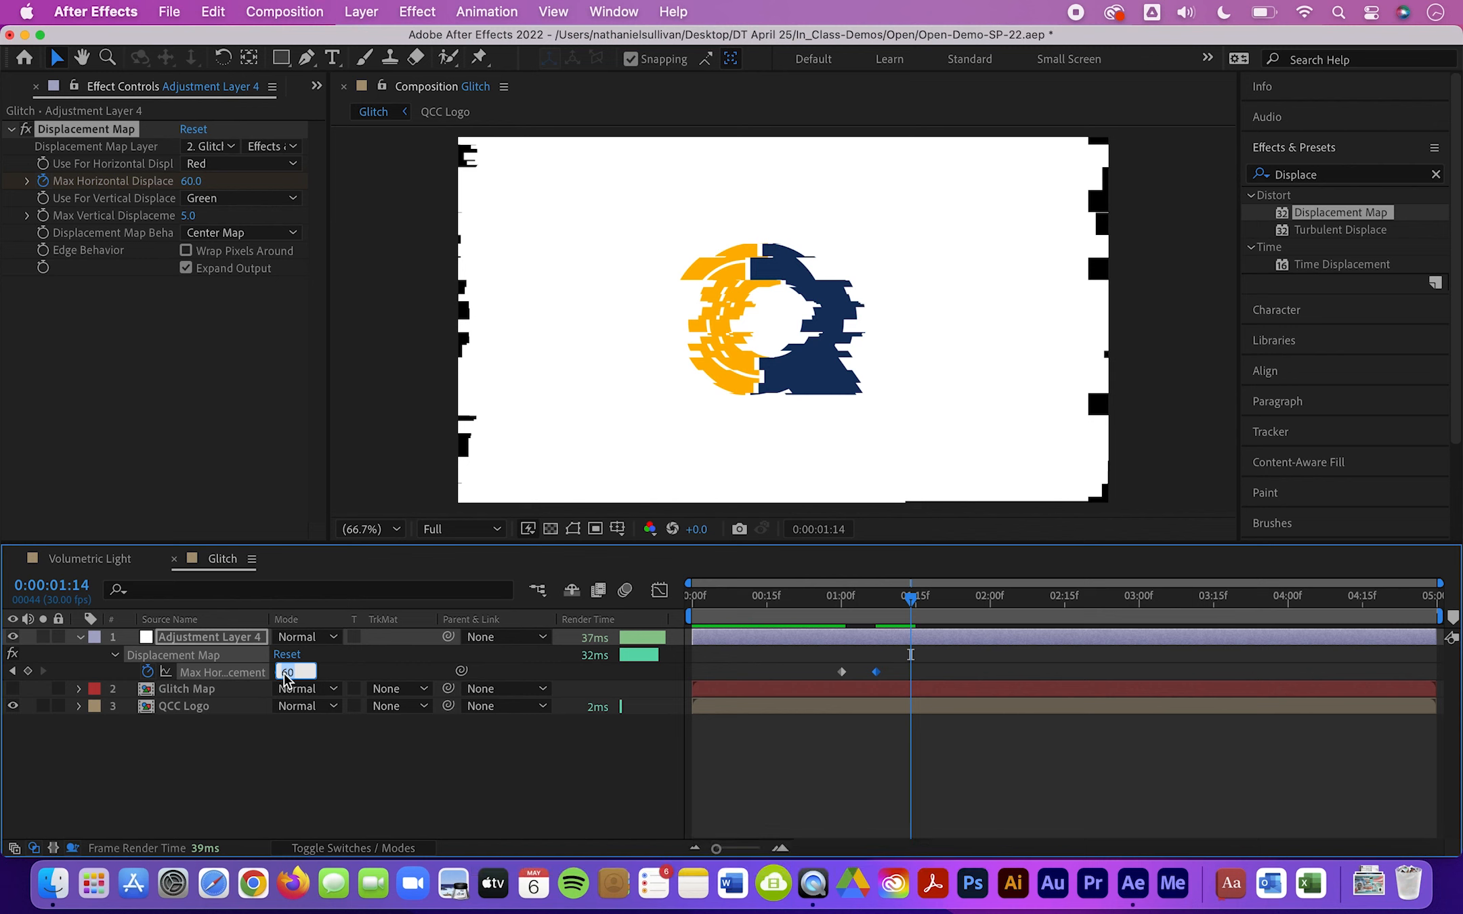
pyautogui.press('Return')
# - Add a Max Horizontal Displacement keyframe of 200 at 0:00:01:21
pyautogui.press('pagedown')
pyautogui.press('pagedown')
pyautogui.press('pagedown')
pyautogui.press('pagedown')
pyautogui.press('pagedown')
pyautogui.press('pagedown')
pyautogui.press('pagedown')
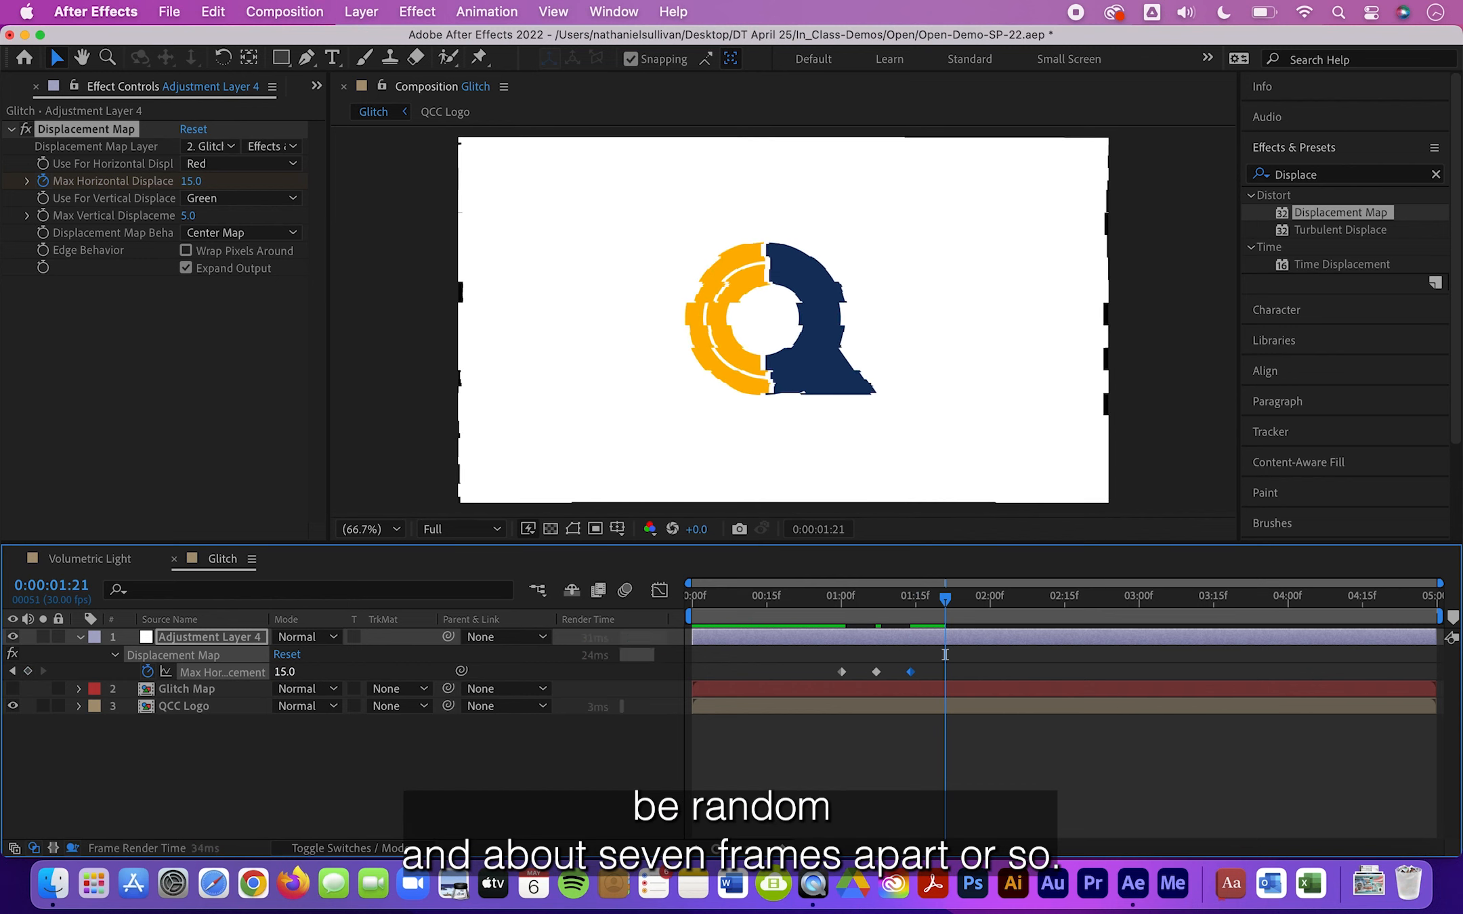
pyautogui.click(284, 672)
pyautogui.write('200')
pyautogui.press('Return')
# - Add a Max Horizontal Displacement keyframe of 25 at 0:00:01:28
pyautogui.press('pagedown')
pyautogui.press('pagedown')
pyautogui.press('pagedown')
pyautogui.press('pagedown')
pyautogui.press('pagedown')
pyautogui.press('pagedown')
pyautogui.press('pagedown')
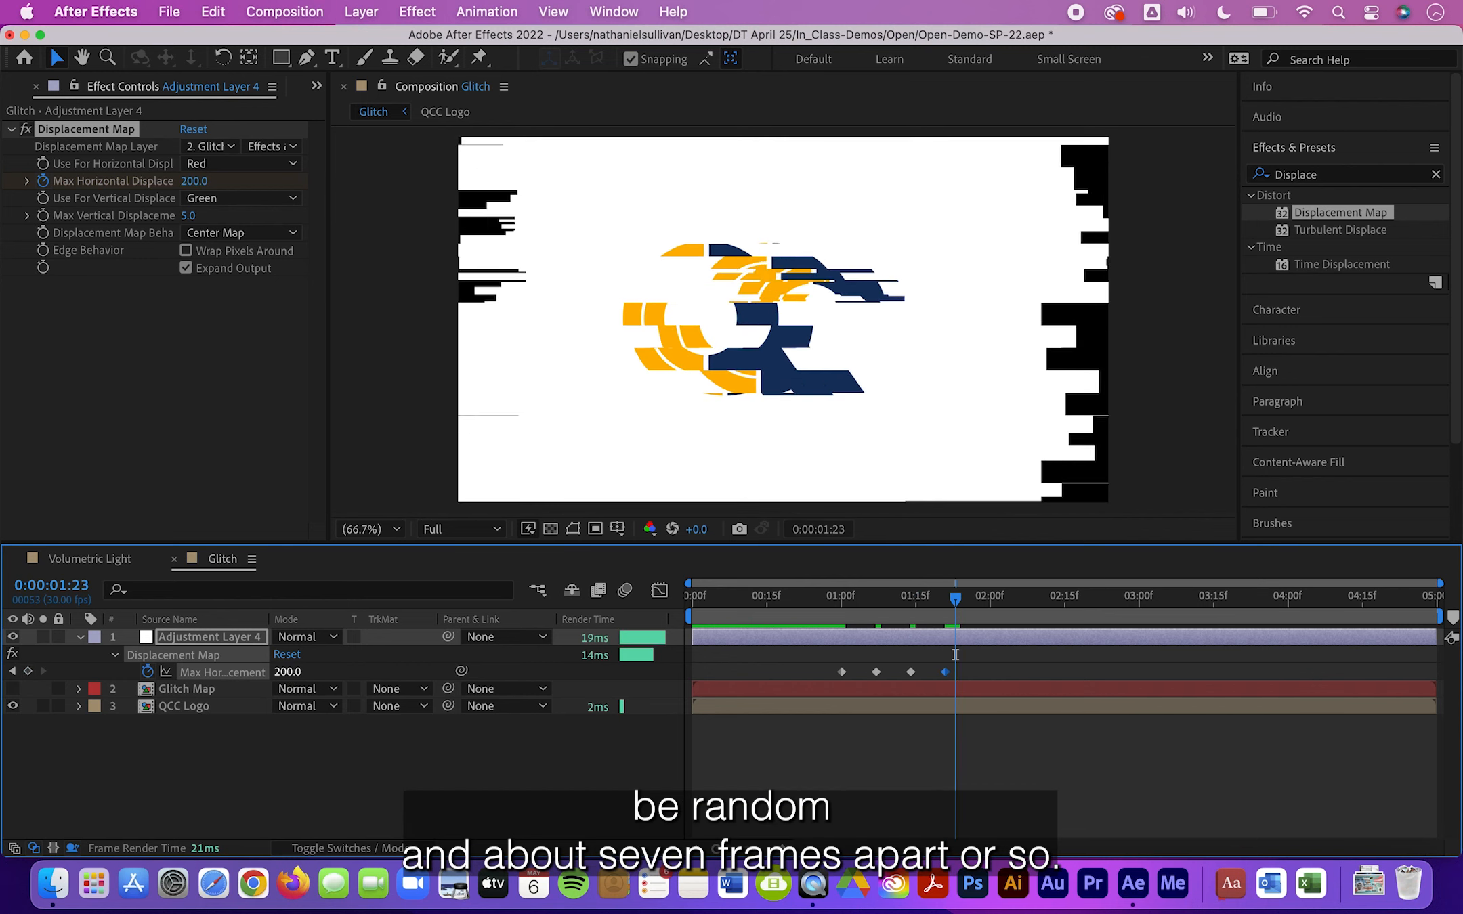
pyautogui.write('25')
pyautogui.press('Return')
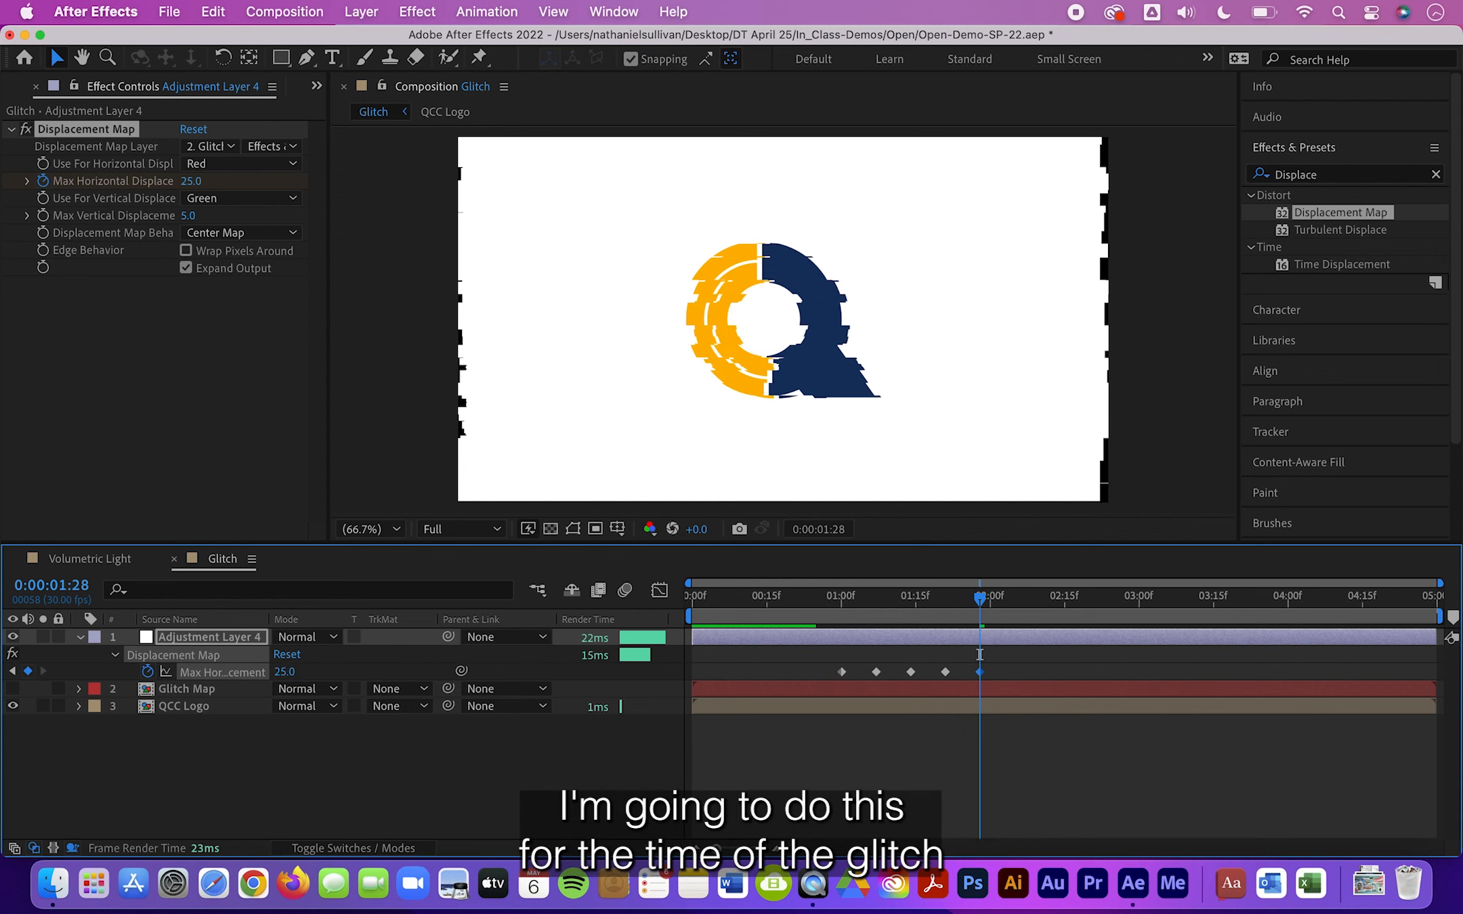
# - Add a Max Horizontal Displacement keyframe of 350 at 0:00:02:05
pyautogui.press('pagedown')
pyautogui.press('pagedown')
pyautogui.press('pagedown')
pyautogui.press('pagedown')
pyautogui.press('pagedown')
pyautogui.press('pagedown')
pyautogui.press('pagedown')
pyautogui.click(284, 672)
pyautogui.write('350')
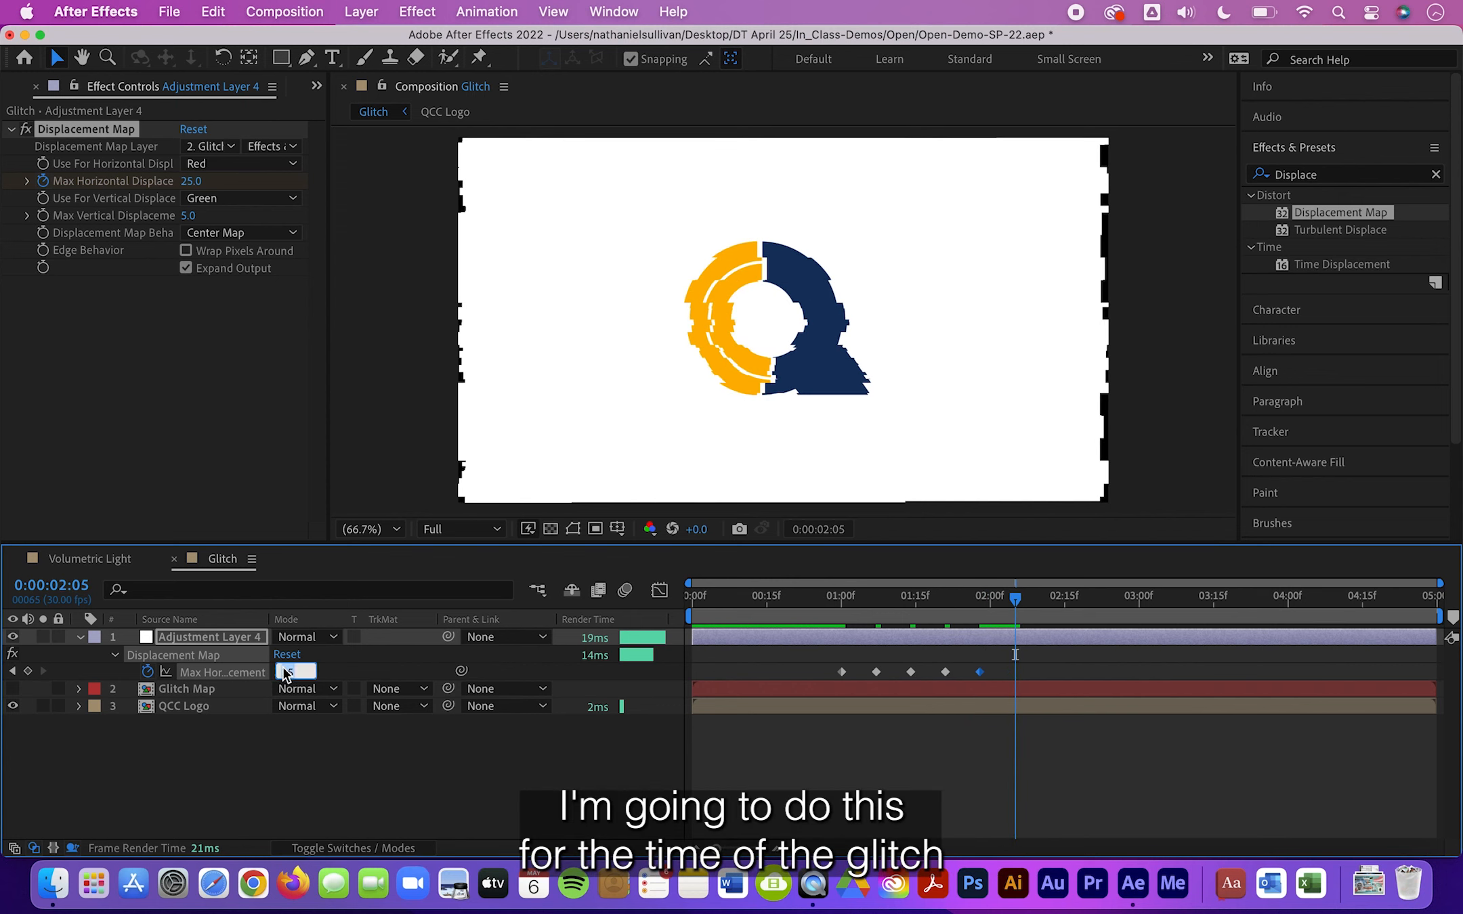
pyautogui.press('Return')
# - Add a Max Horizontal Displacement keyframe of 10 at 0:00:02:12
pyautogui.press('pagedown')
pyautogui.press('pagedown')
pyautogui.press('pagedown')
pyautogui.press('pagedown')
pyautogui.press('pagedown')
pyautogui.press('pagedown')
pyautogui.press('pagedown')
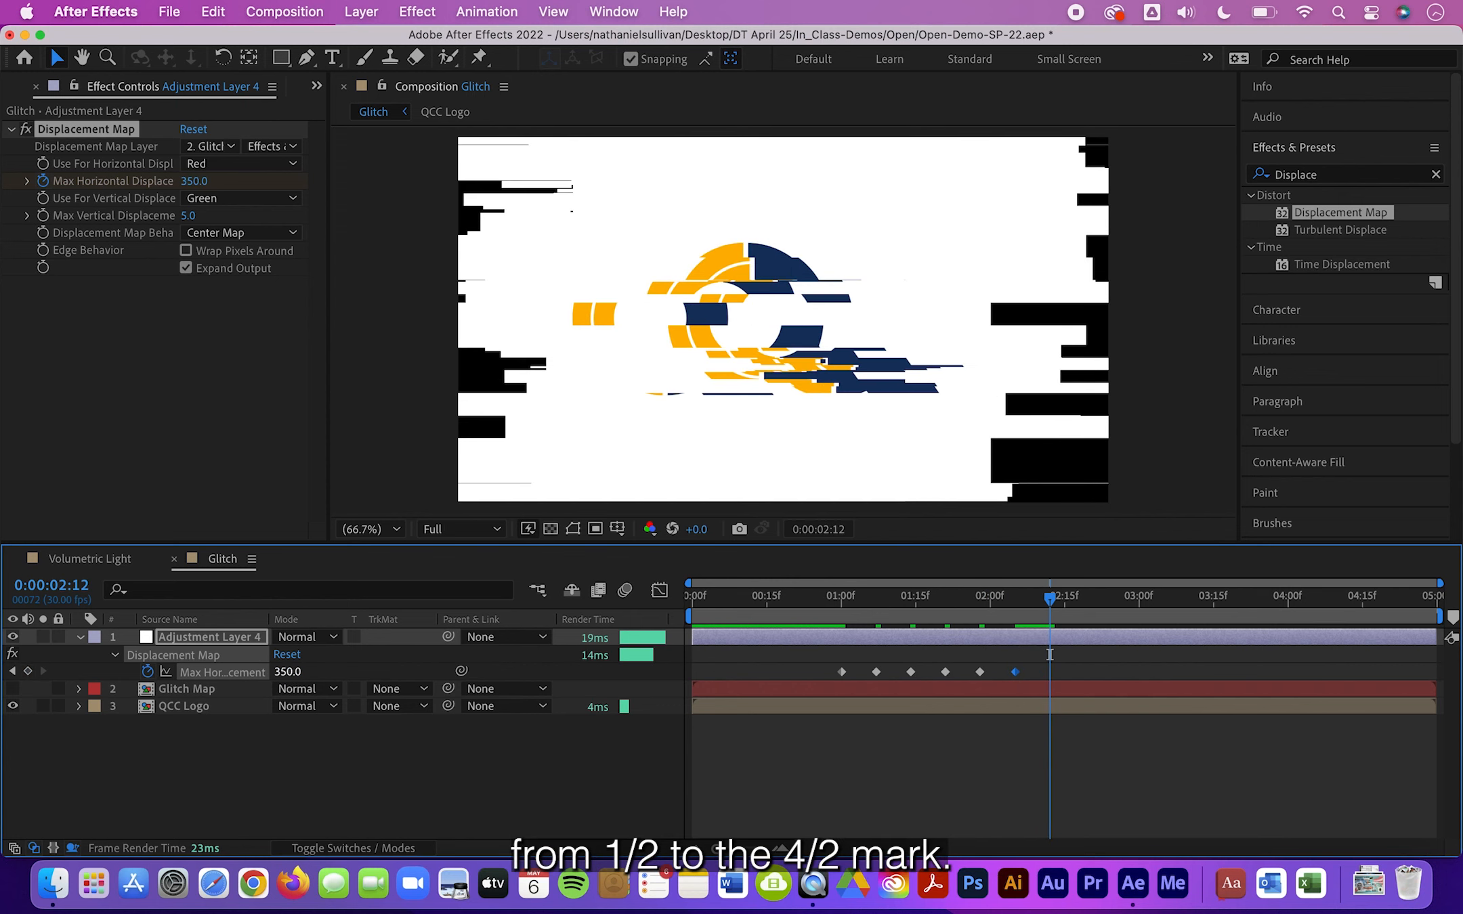
pyautogui.click(295, 672)
pyautogui.write('10')
pyautogui.press('Return')
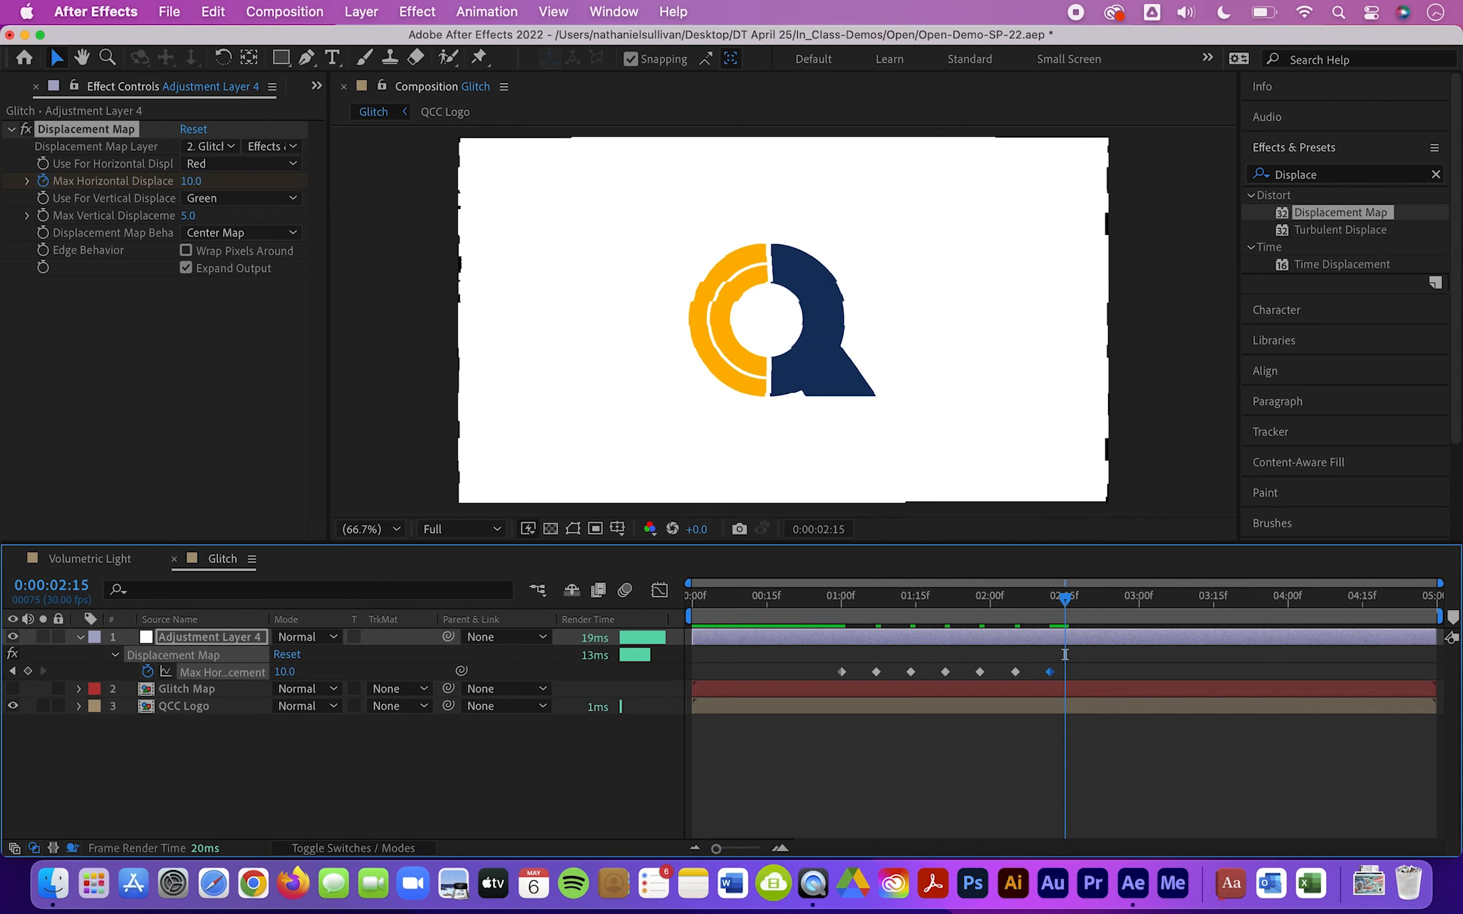
# - Add a Max Horizontal Displacement keyframe of 100 at 0:00:02:19
pyautogui.press('pagedown')
pyautogui.press('pagedown')
pyautogui.press('pagedown')
pyautogui.press('pagedown')
pyautogui.press('pagedown')
pyautogui.press('pagedown')
pyautogui.press('pagedown')
pyautogui.click(285, 672)
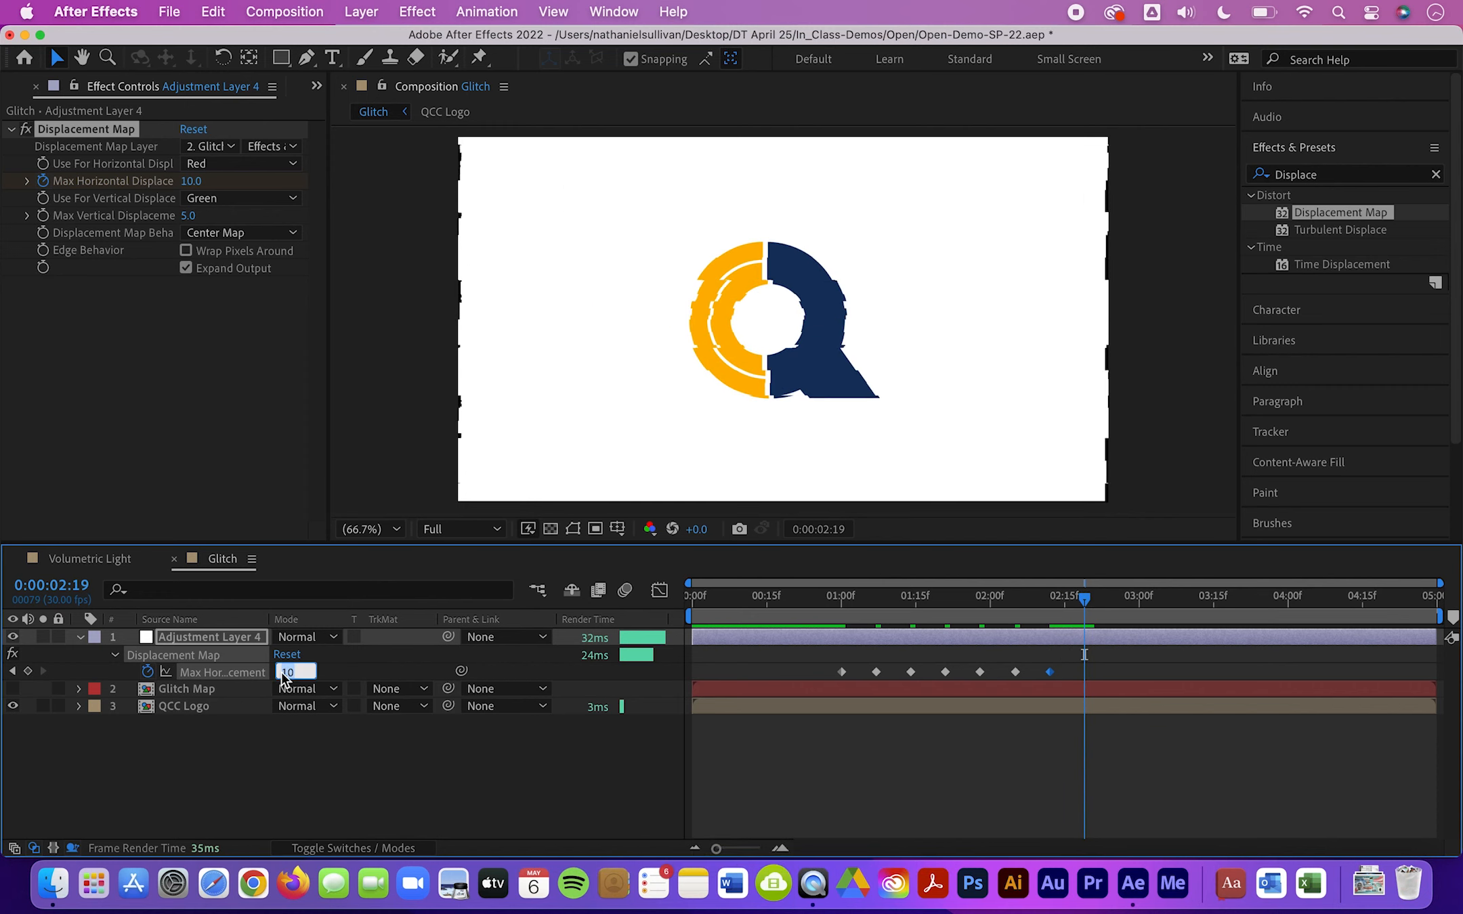
pyautogui.write('100')
pyautogui.press('Return')
# - Add a Max Horizontal Displacement keyframe of 40 at 0:00:02:26
pyautogui.press('pagedown')
pyautogui.press('pagedown')
pyautogui.press('pagedown')
pyautogui.press('pagedown')
pyautogui.press('pagedown')
pyautogui.press('pagedown')
pyautogui.press('pagedown')
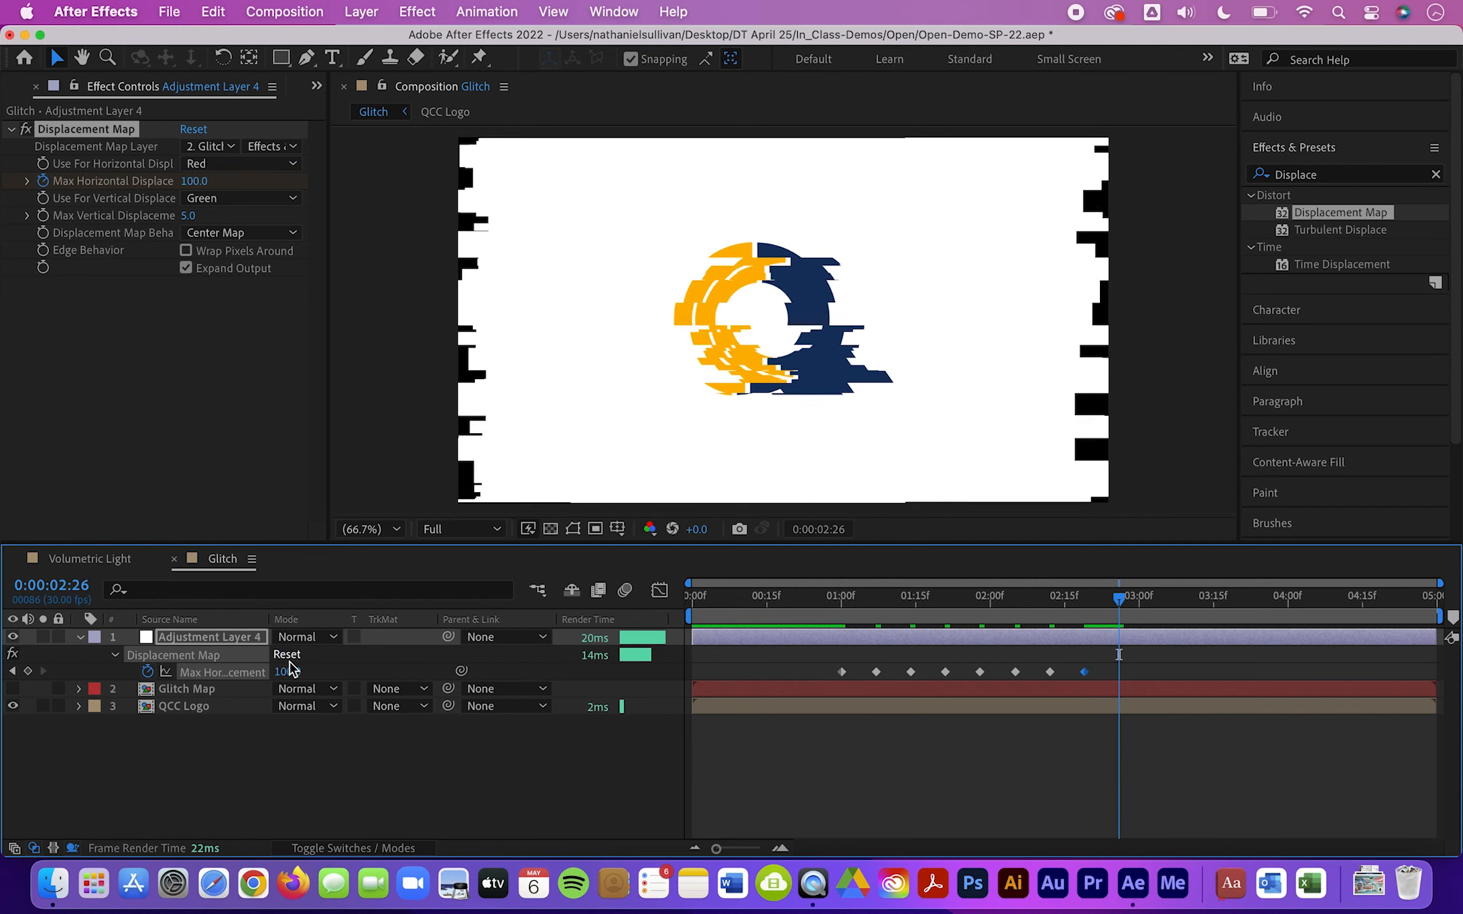
pyautogui.click(290, 659)
pyautogui.click(289, 673)
pyautogui.write('40')
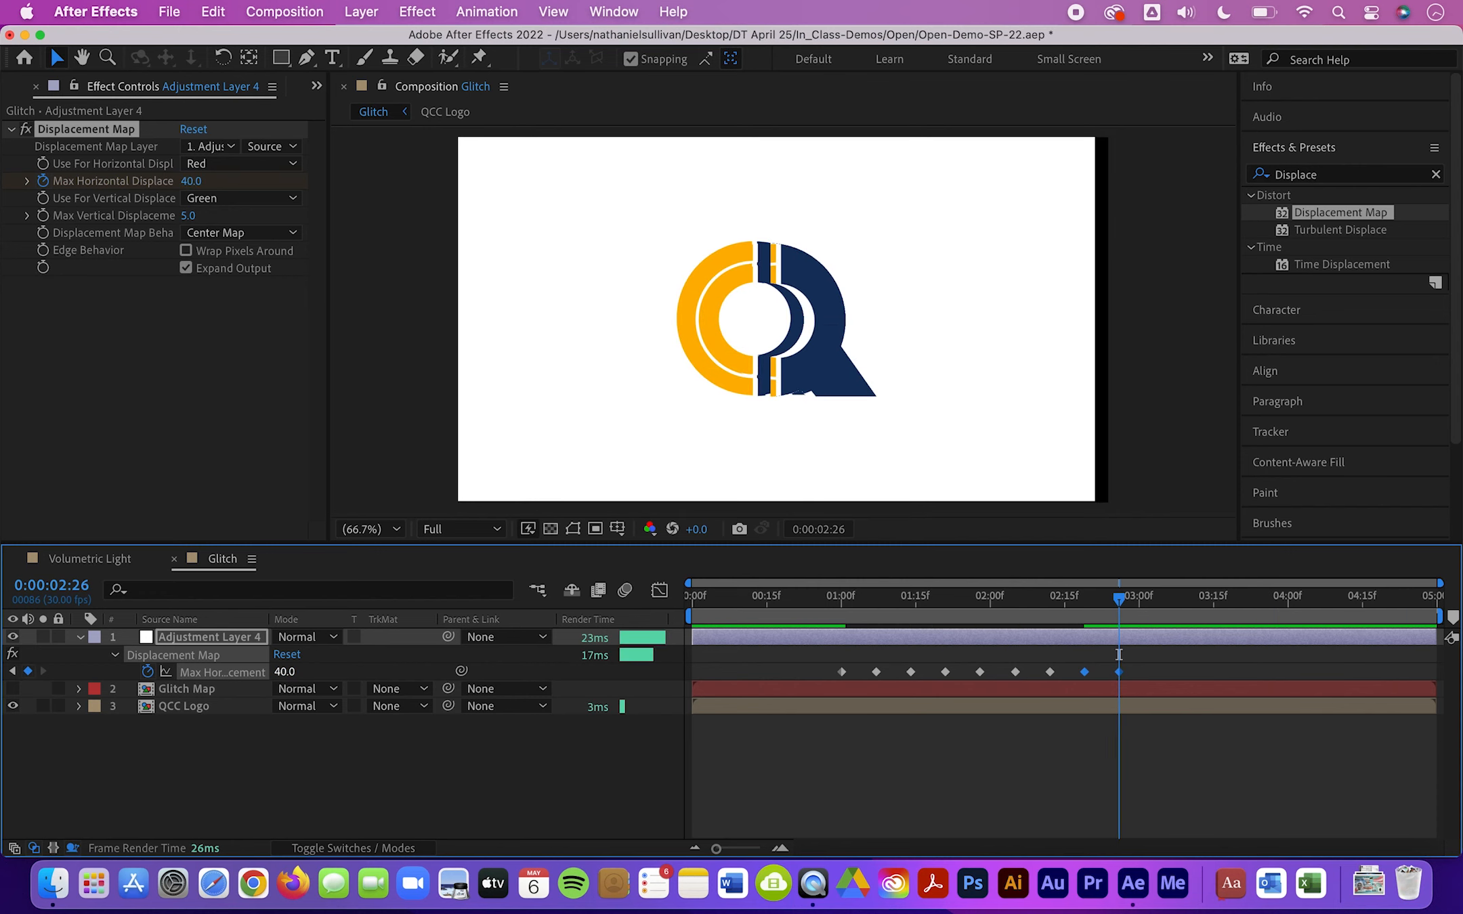
pyautogui.press('Return')
# - Add a Max Horizontal Displacement keyframe of 500 at 0:00:03:03
pyautogui.press('pagedown')
pyautogui.press('pagedown')
pyautogui.press('pagedown')
pyautogui.press('pagedown')
pyautogui.press('pagedown')
pyautogui.press('pagedown')
pyautogui.press('pagedown')
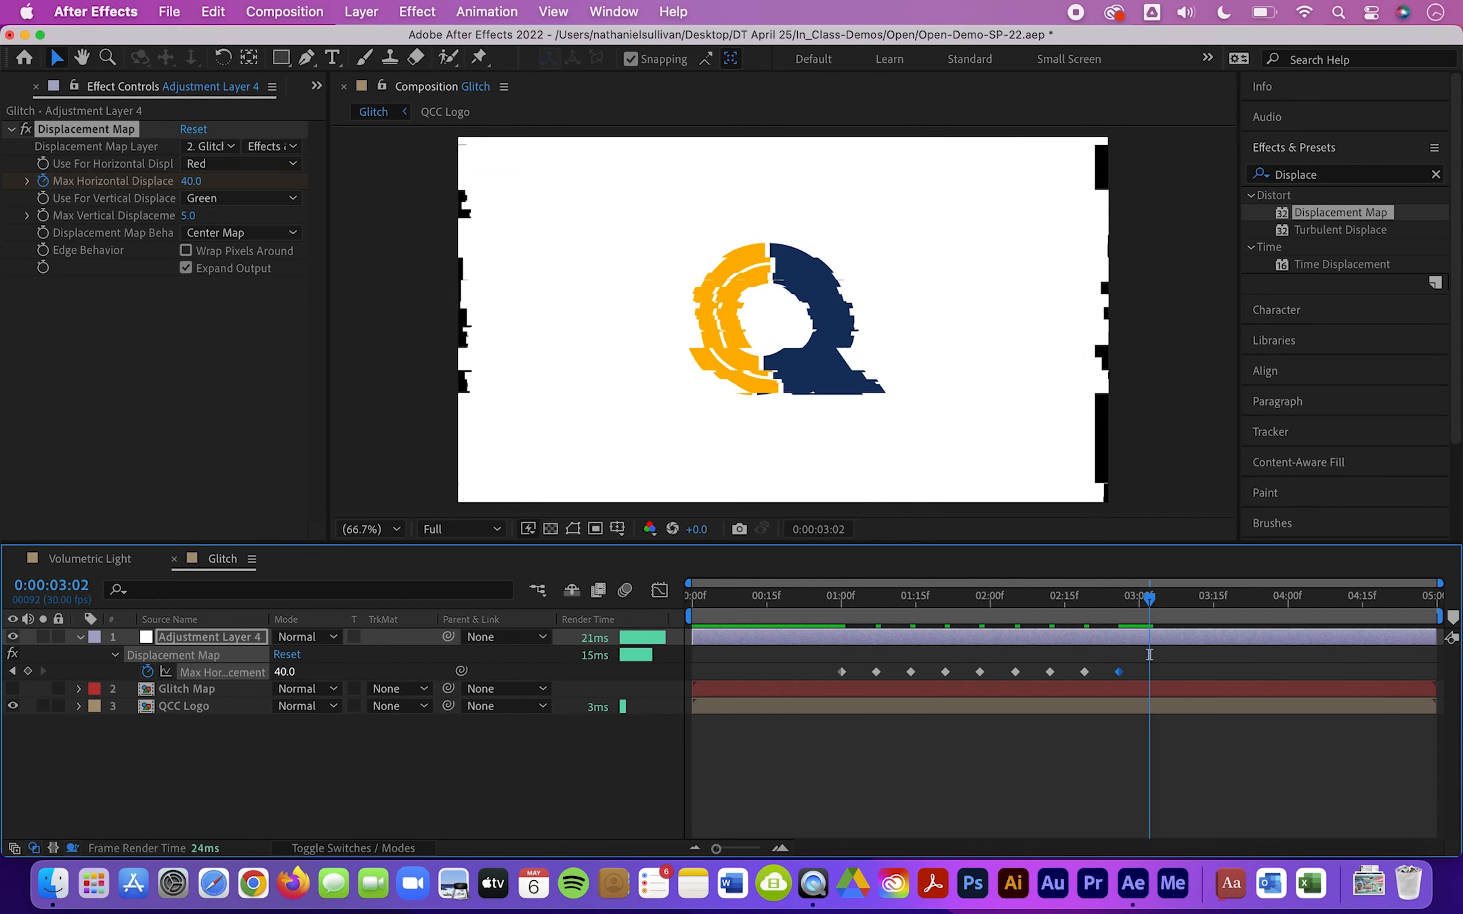
pyautogui.click(288, 670)
pyautogui.write('500')
pyautogui.press('Return')
# - Add a Max Horizontal Displacement keyframe of 25 at 0:00:03:10
pyautogui.press('pagedown')
pyautogui.press('pagedown')
pyautogui.press('pagedown')
pyautogui.press('pagedown')
pyautogui.press('pagedown')
pyautogui.press('pagedown')
pyautogui.press('pagedown')
pyautogui.click(285, 654)
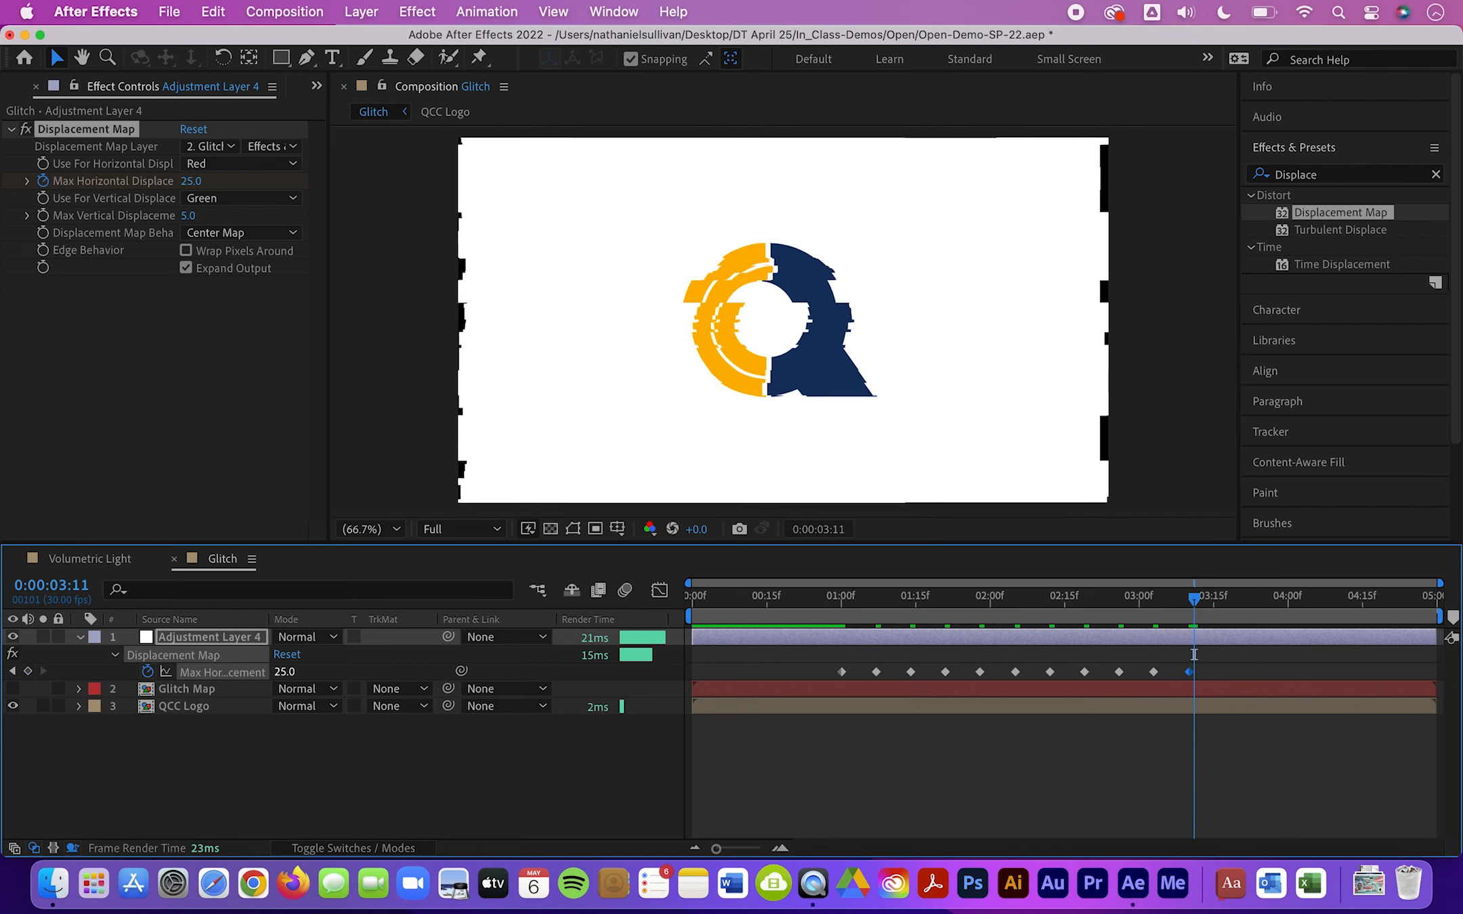
# - Add a Max Horizontal Displacement keyframe of 425 at 0:00:03:17
pyautogui.press('pagedown')
pyautogui.press('pagedown')
pyautogui.press('pagedown')
pyautogui.press('pagedown')
pyautogui.press('pagedown')
pyautogui.press('pagedown')
pyautogui.press('pagedown')
pyautogui.click(287, 672)
pyautogui.write('425')
pyautogui.press('Return')
# - Add a Max Horizontal Displacement keyframe of 75 at 0:00:03:24
pyautogui.press('pagedown')
pyautogui.press('pagedown')
pyautogui.press('pagedown')
pyautogui.press('pagedown')
pyautogui.press('pagedown')
pyautogui.press('pagedown')
pyautogui.press('pagedown')
pyautogui.press('pagedown')
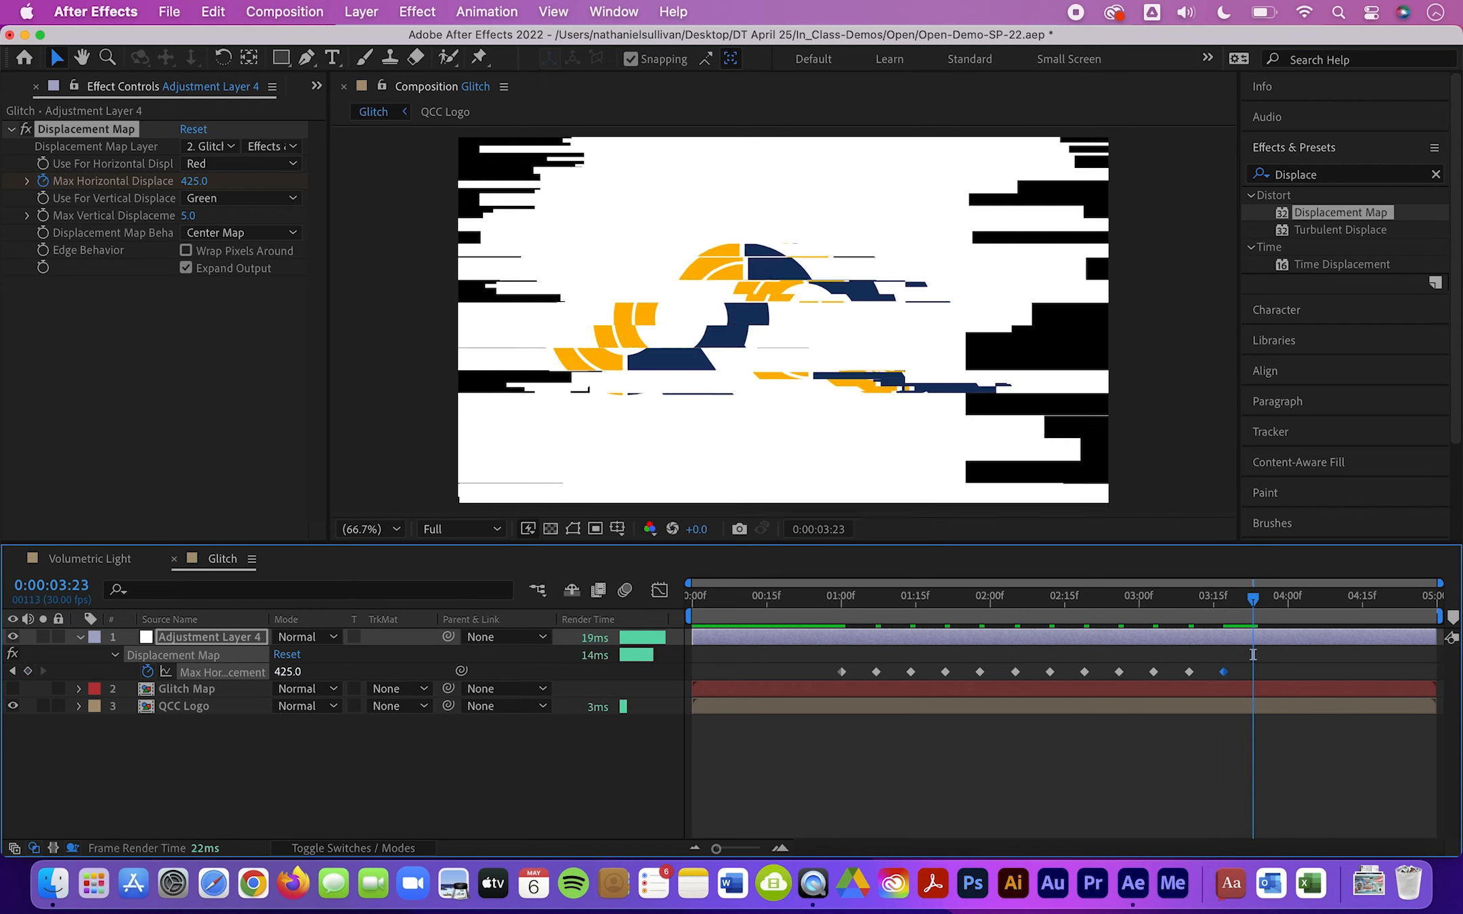
pyautogui.click(287, 672)
pyautogui.write('75')
pyautogui.press('Return')
# - Convert all Max Horizontal Displacement keyframes to hold keyframes
pyautogui.press('pagedown')
pyautogui.press('pagedown')
pyautogui.press('pagedown')
pyautogui.press('pagedown')
pyautogui.press('pagedown')
pyautogui.press('pagedown')
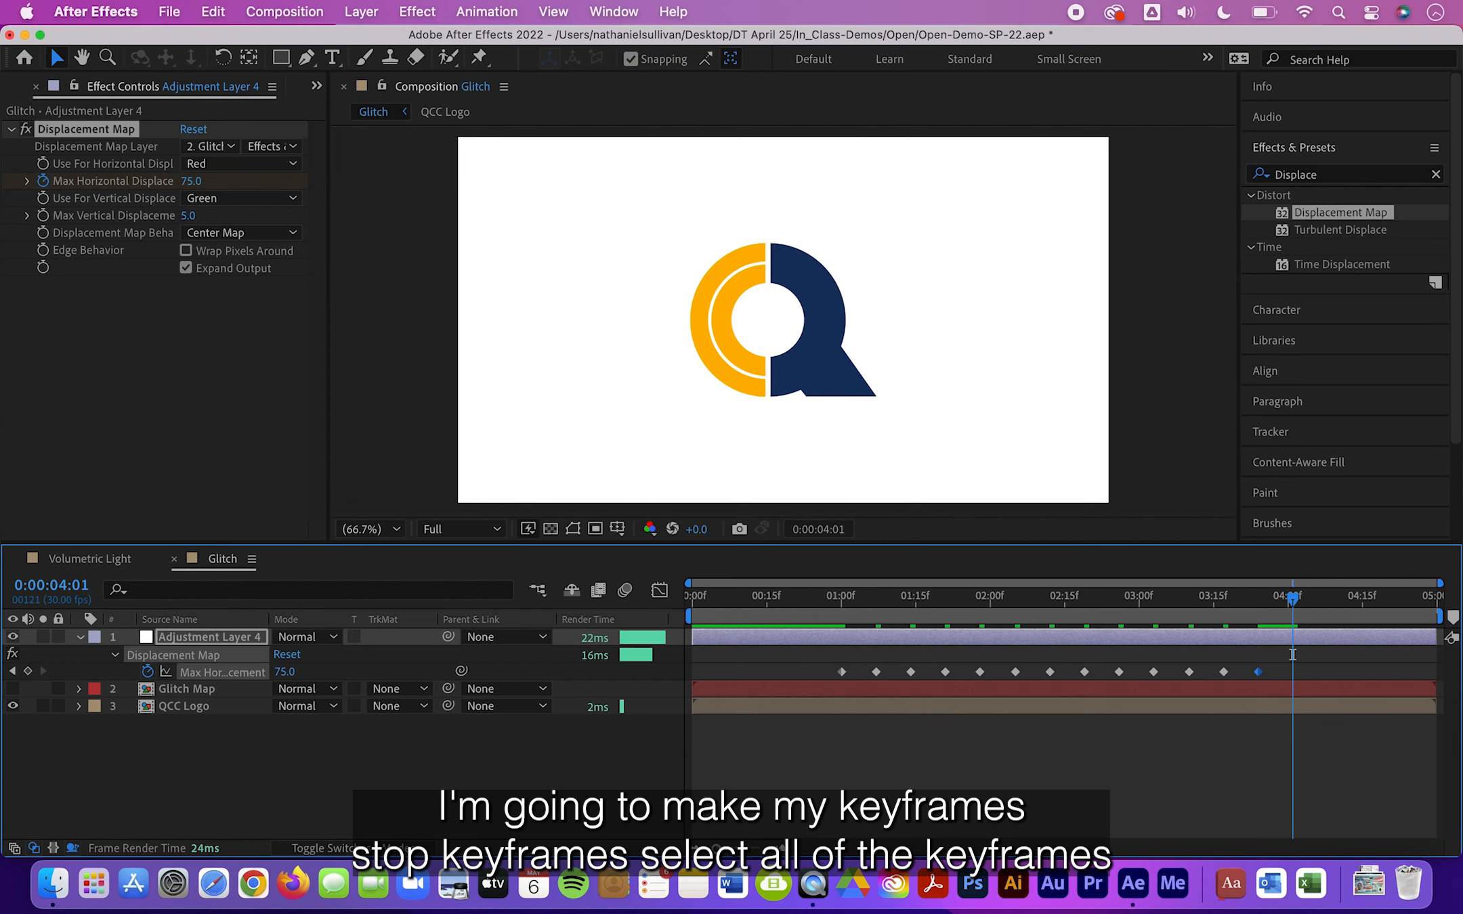
pyautogui.click(210, 671)
pyautogui.rightClick(844, 672)
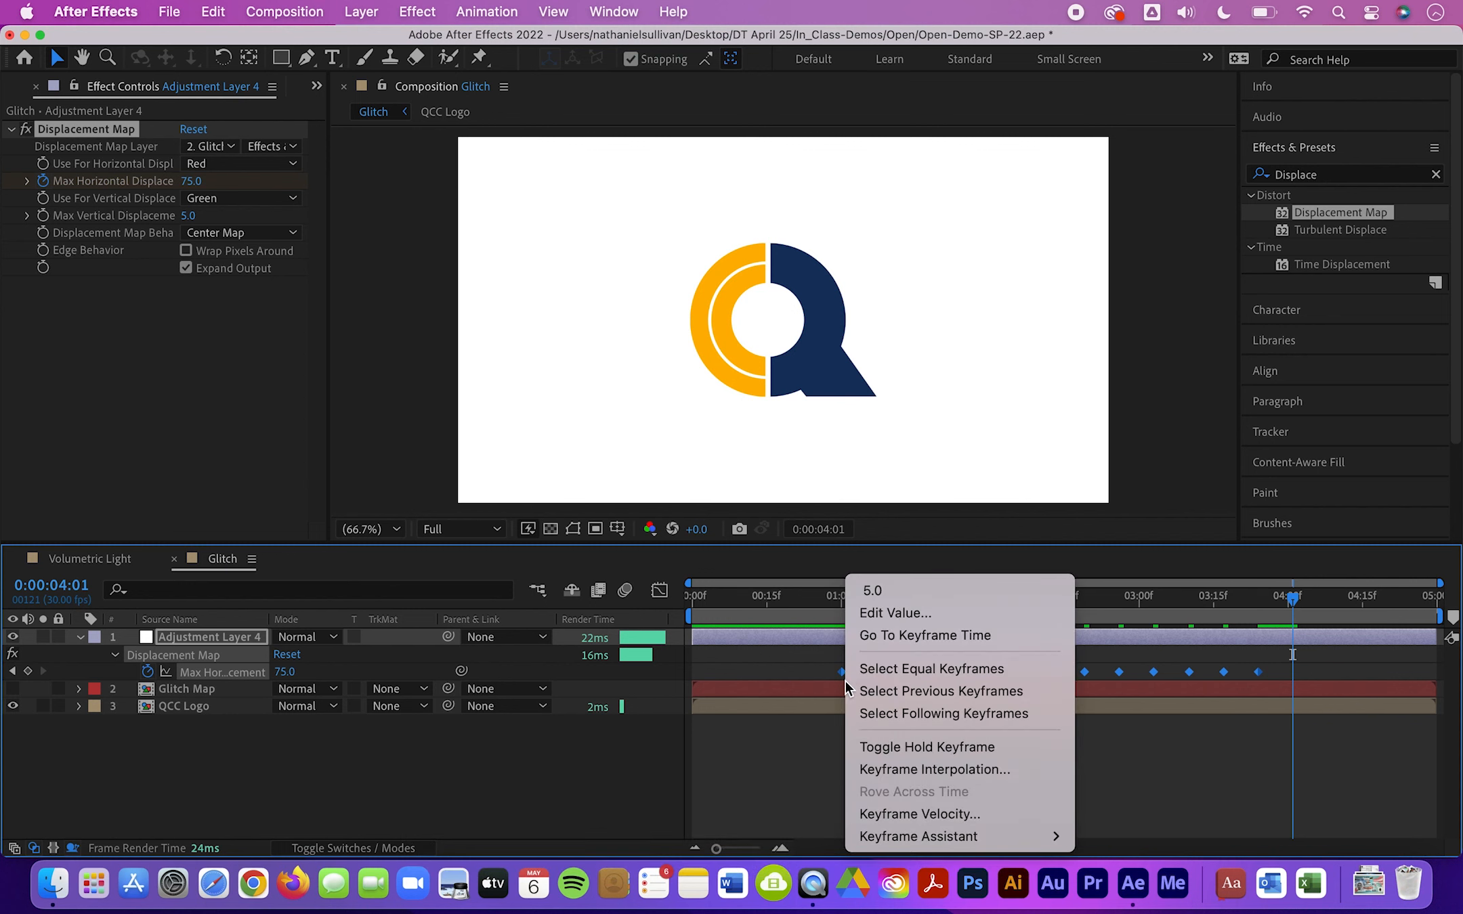
pyautogui.click(856, 747)
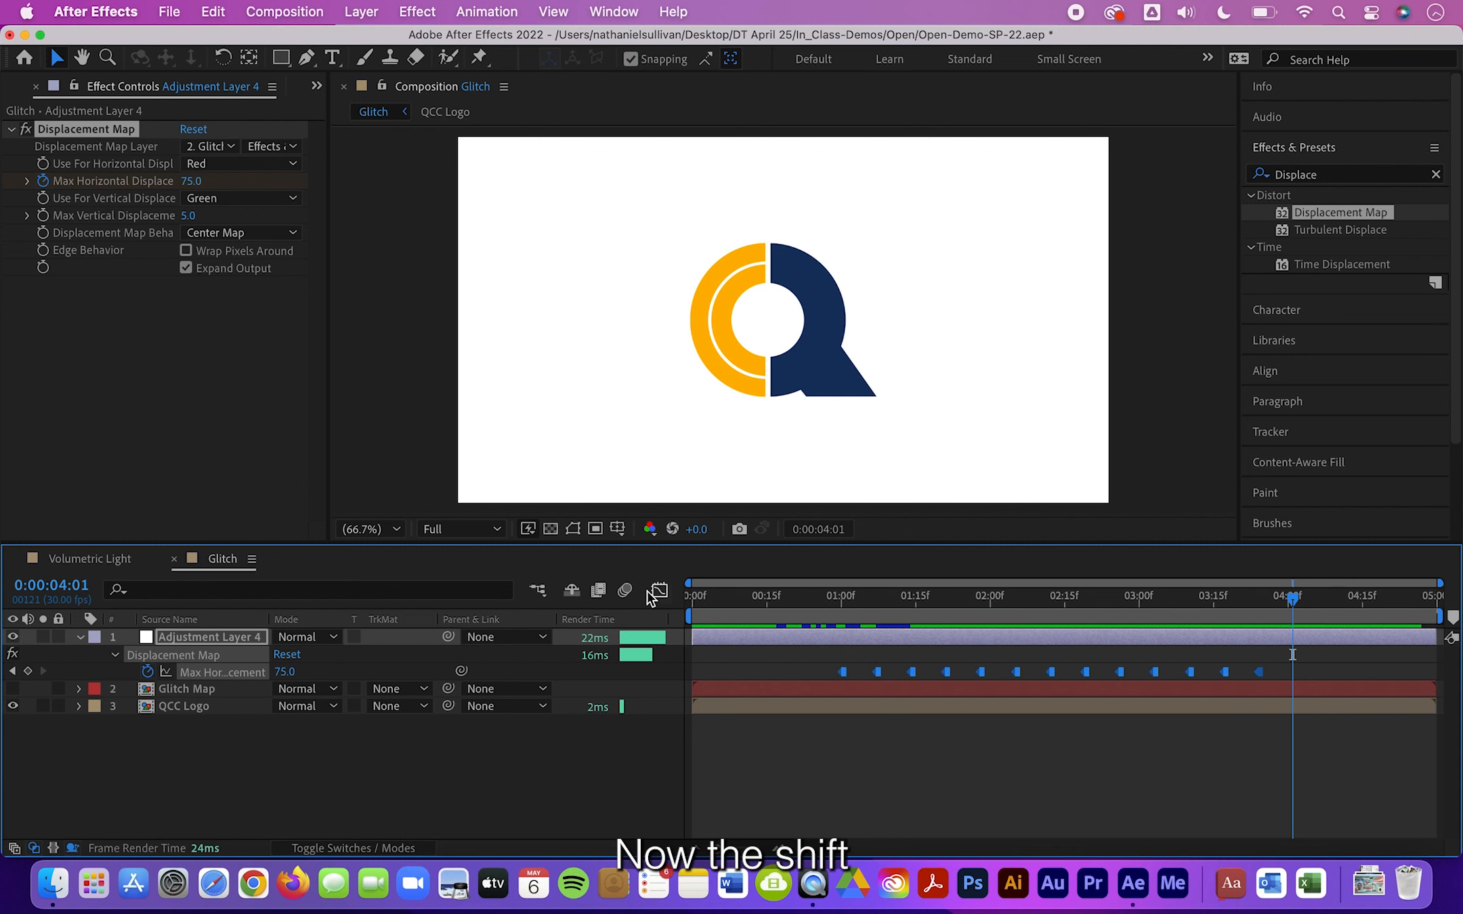
# - Preview the glitch animation from the start of the composition and save the project
pyautogui.click(699, 598)
pyautogui.press('space')
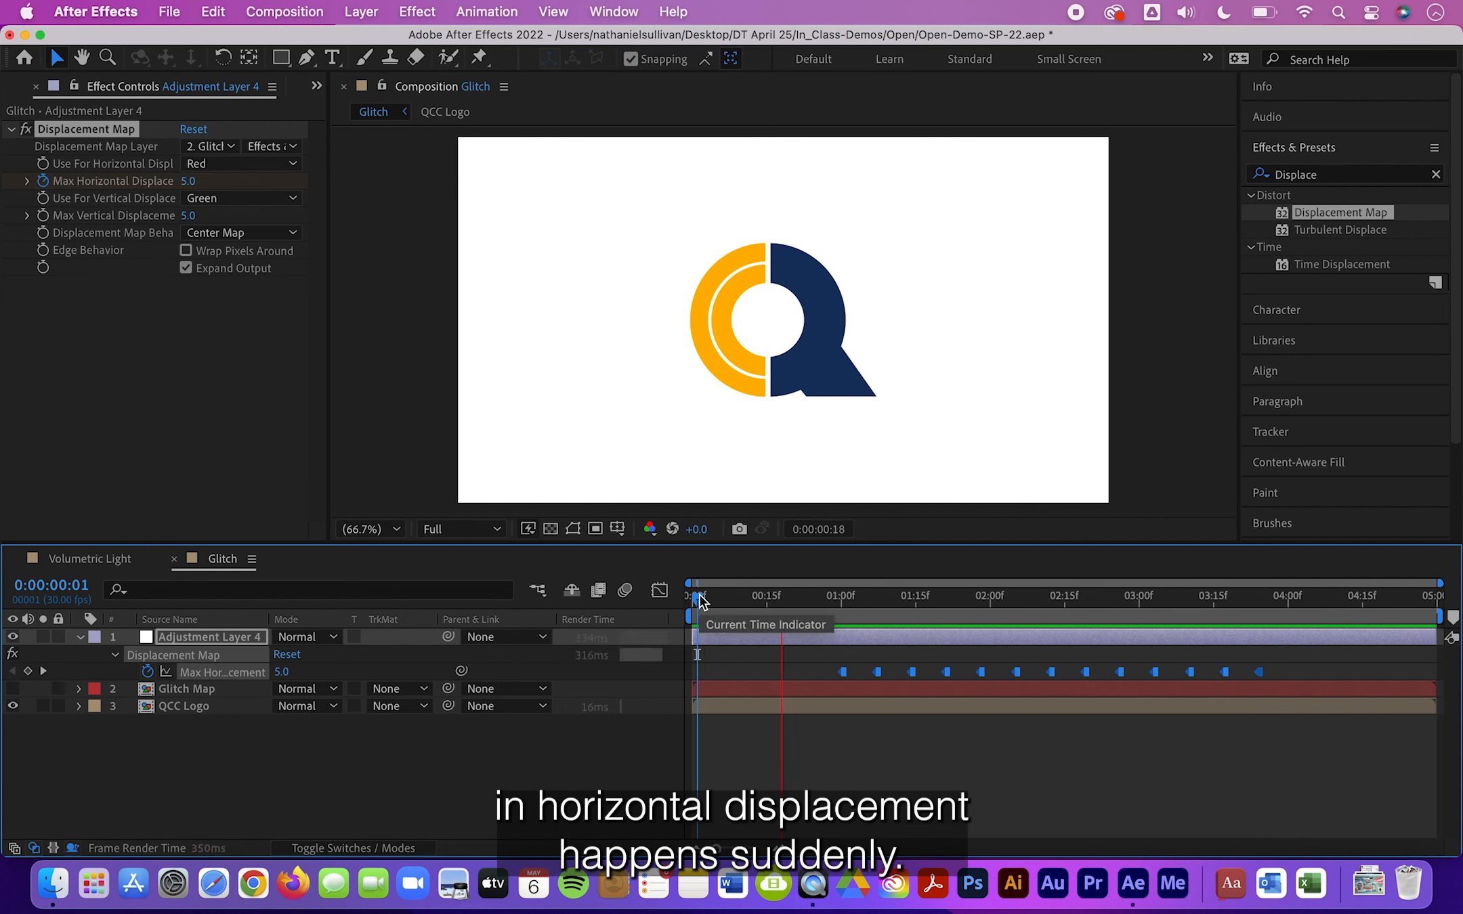
pyautogui.press('space')
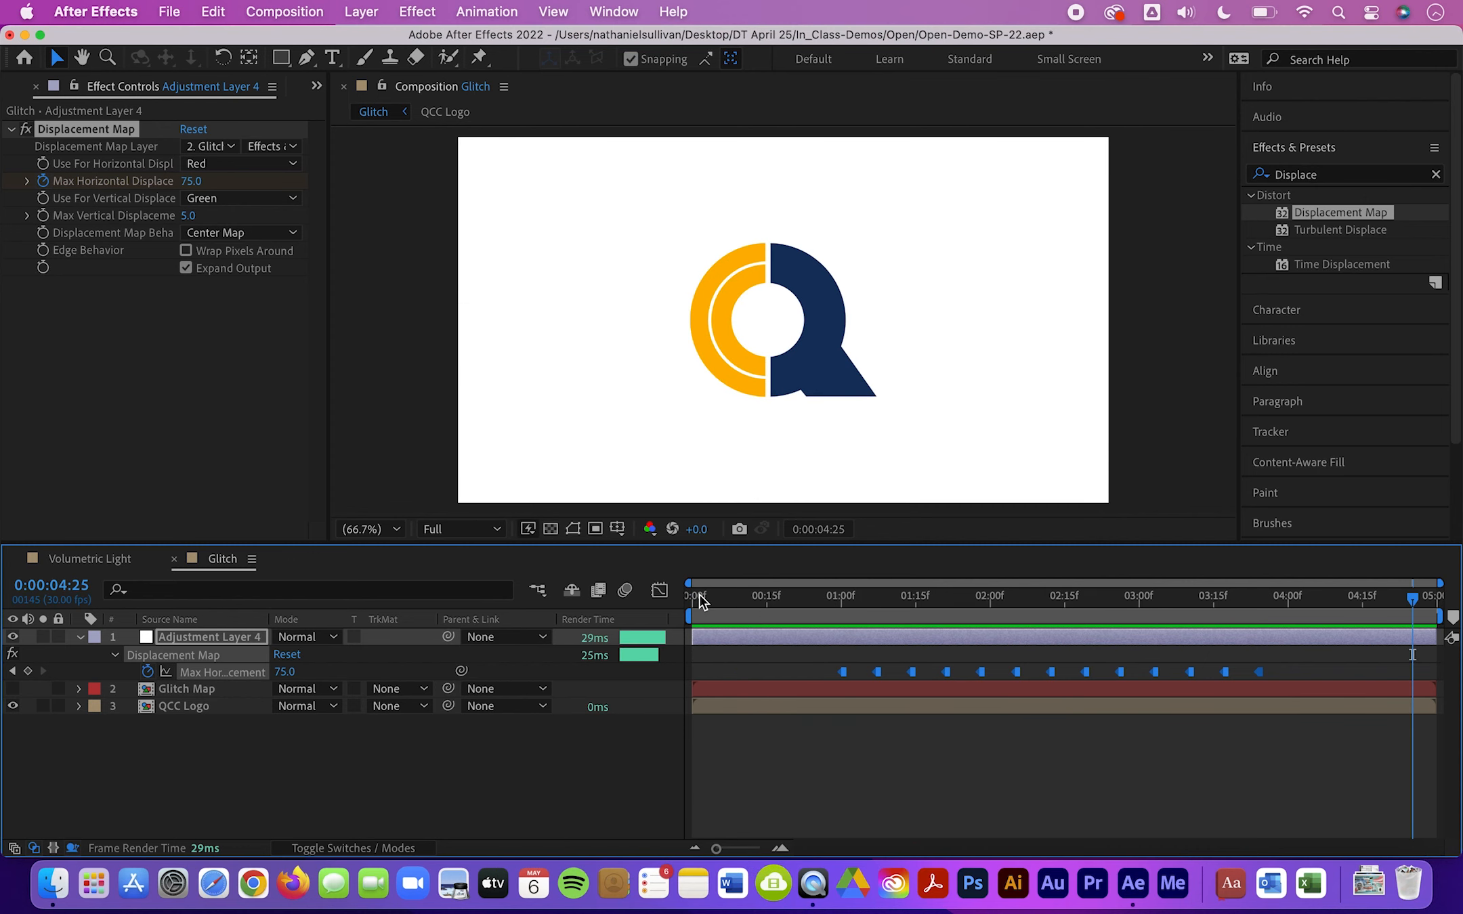
pyautogui.press('super+s')
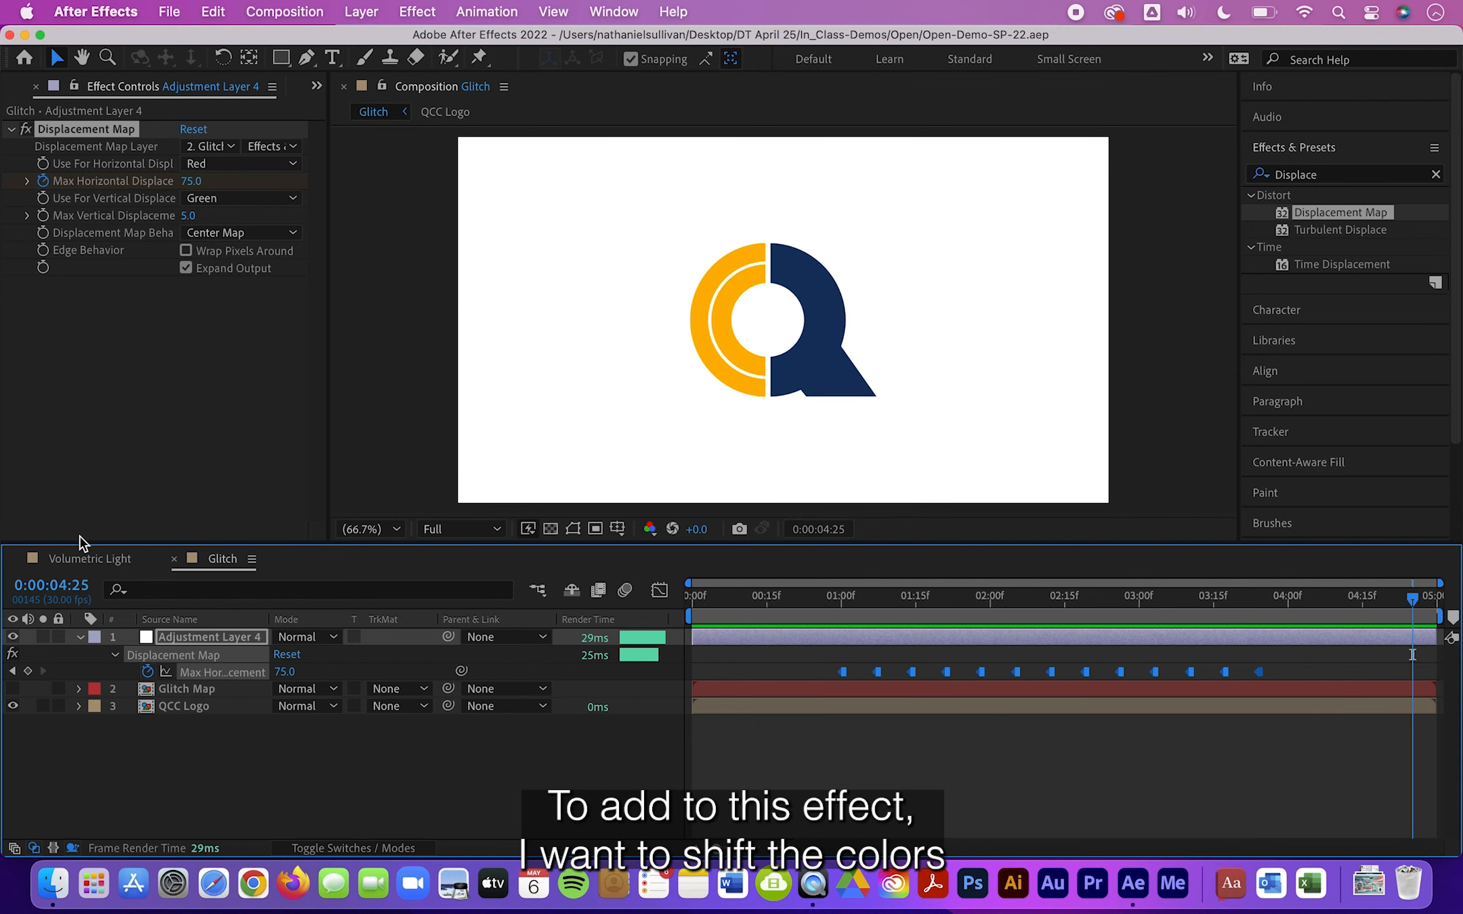
# - Pre-compose the adjustment layer, Glitch Map and QCC Logo together as All Glitch
pyautogui.keyDown('shift'); pyautogui.click(196, 712); pyautogui.keyUp('shift')
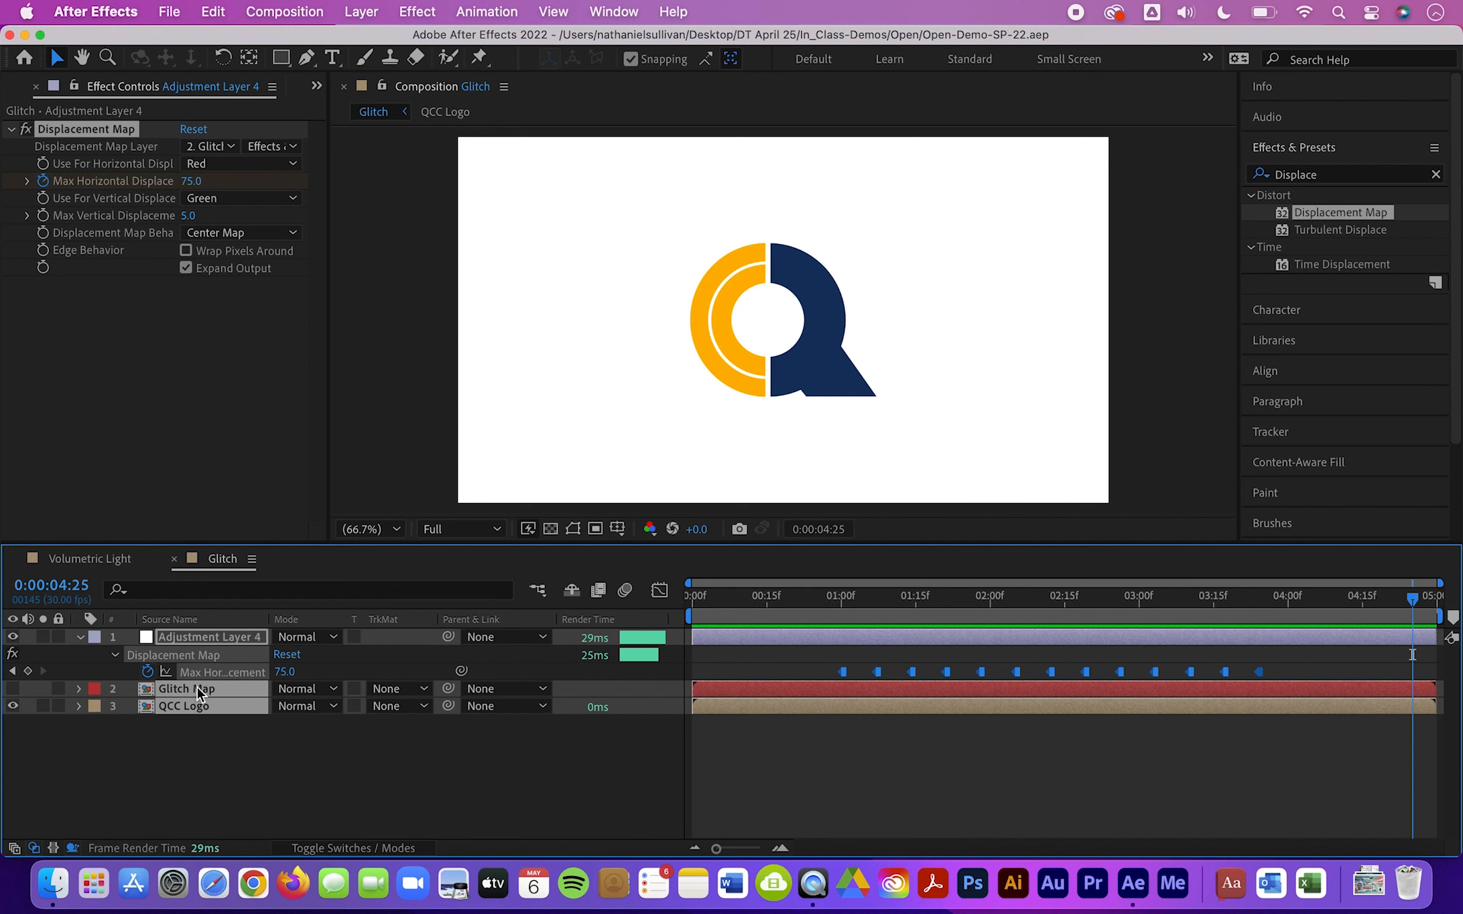
pyautogui.rightClick(197, 687)
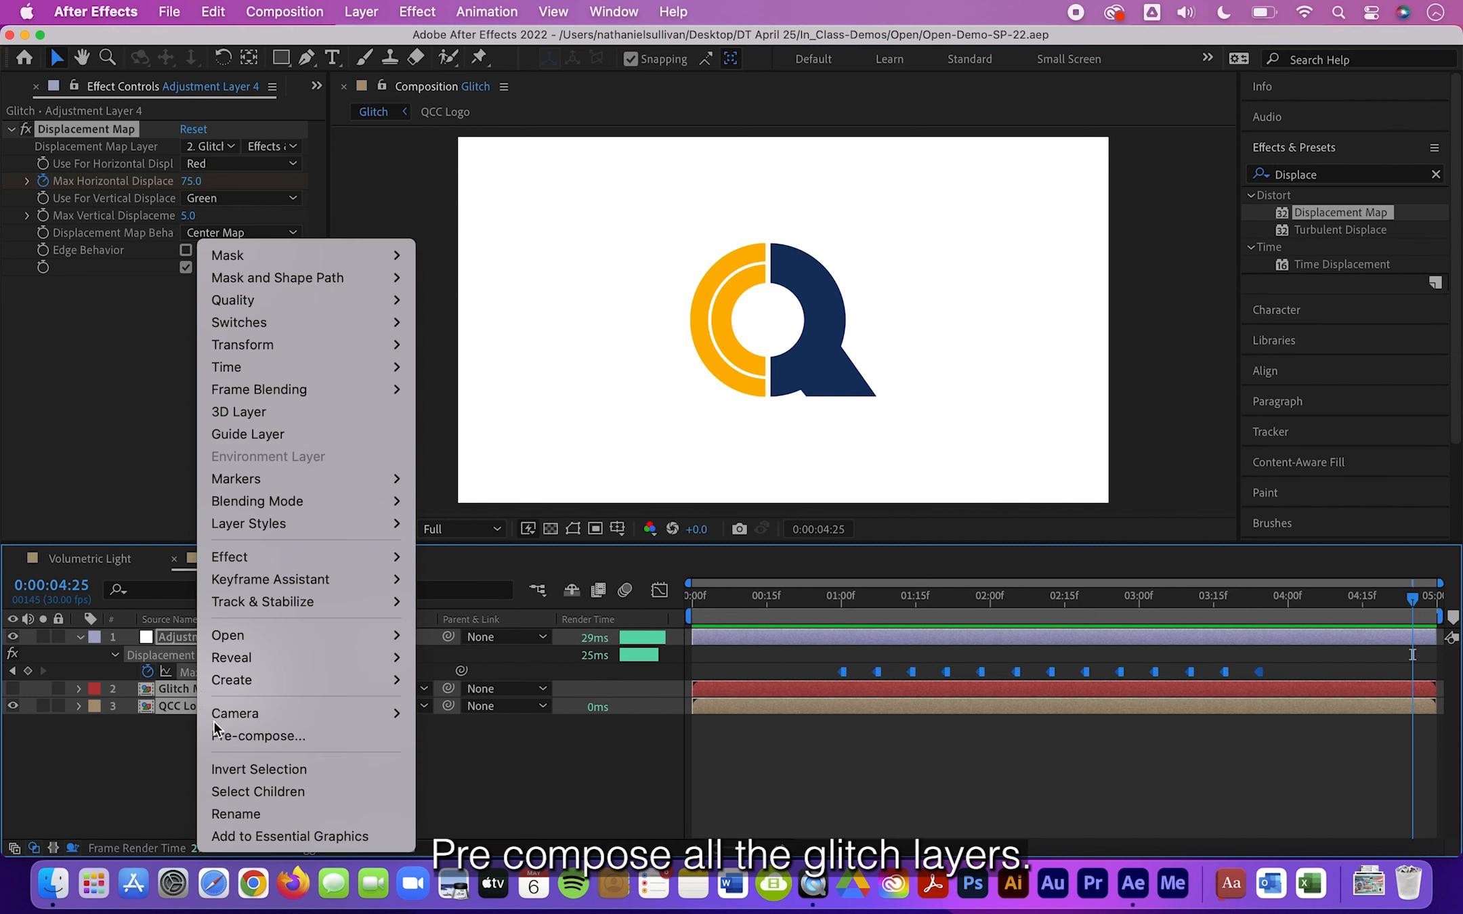
pyautogui.click(221, 738)
pyautogui.write('All Glitch')
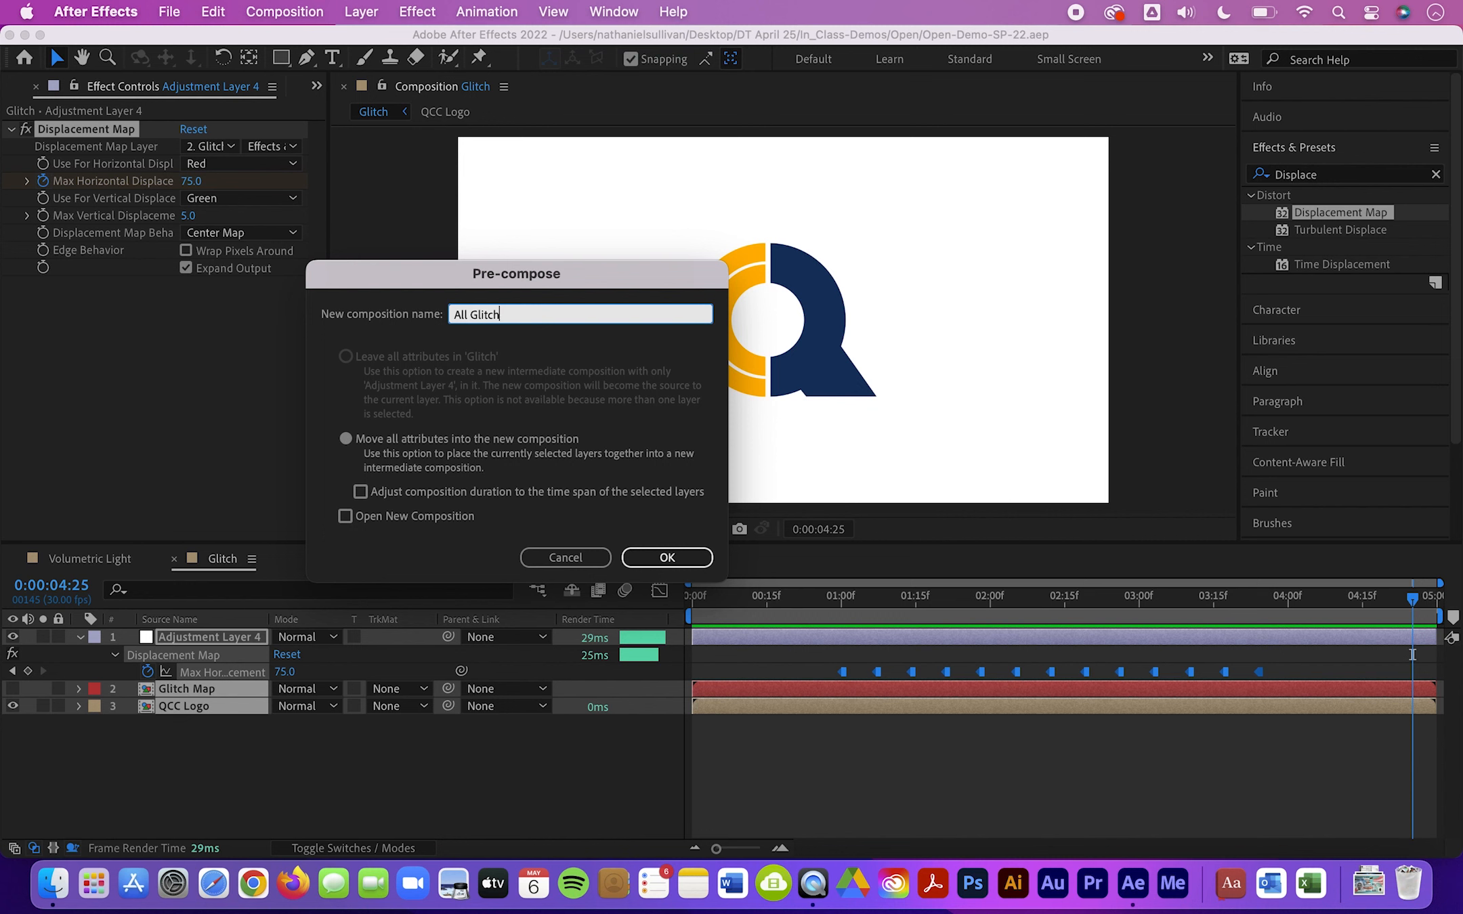
pyautogui.press('Return')
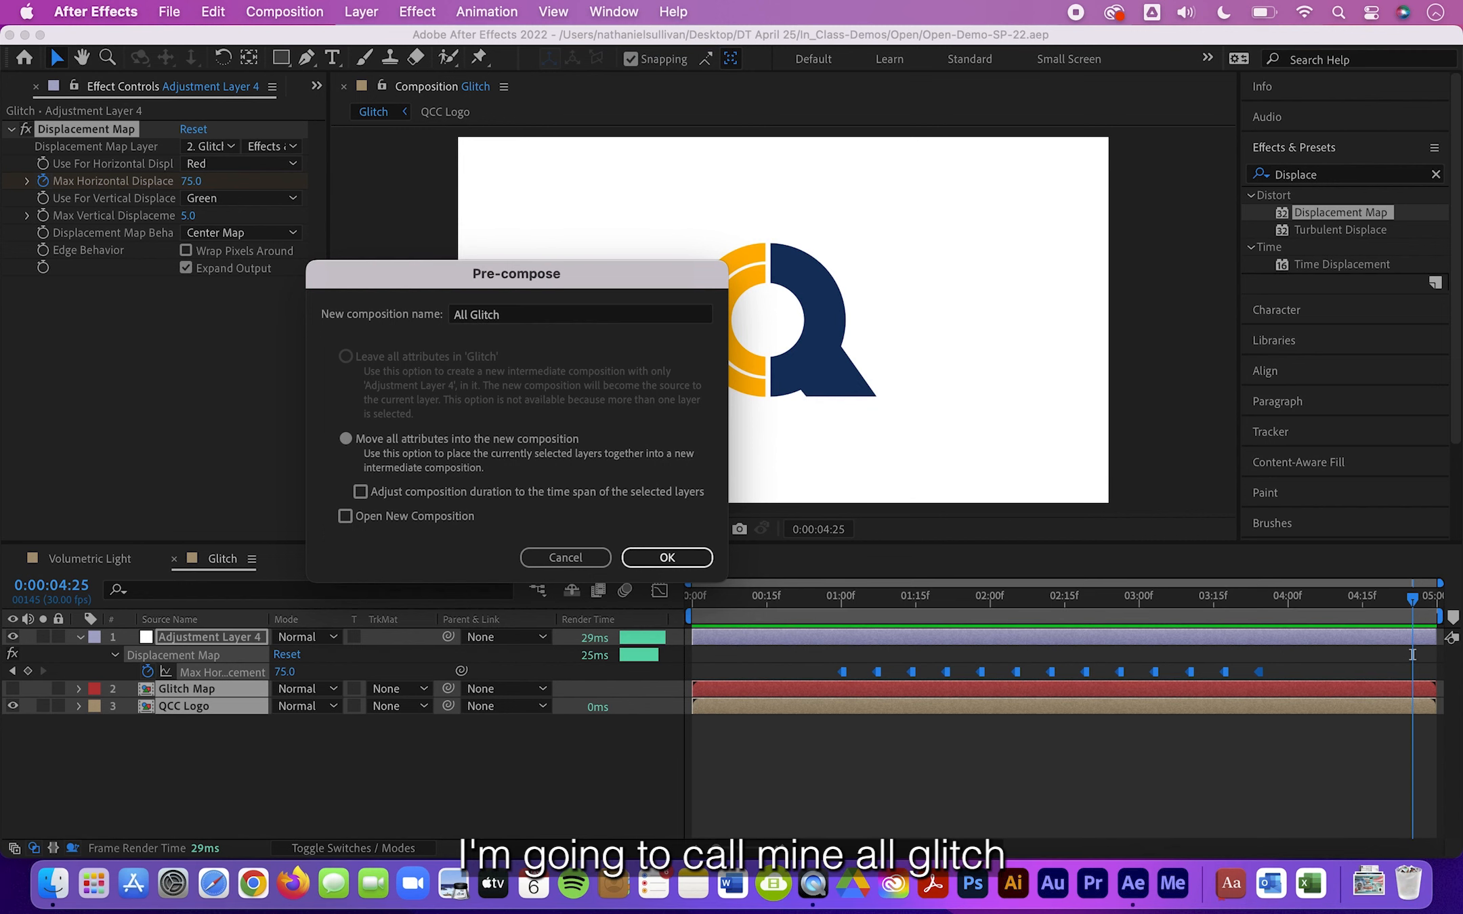
pyautogui.press('Return')
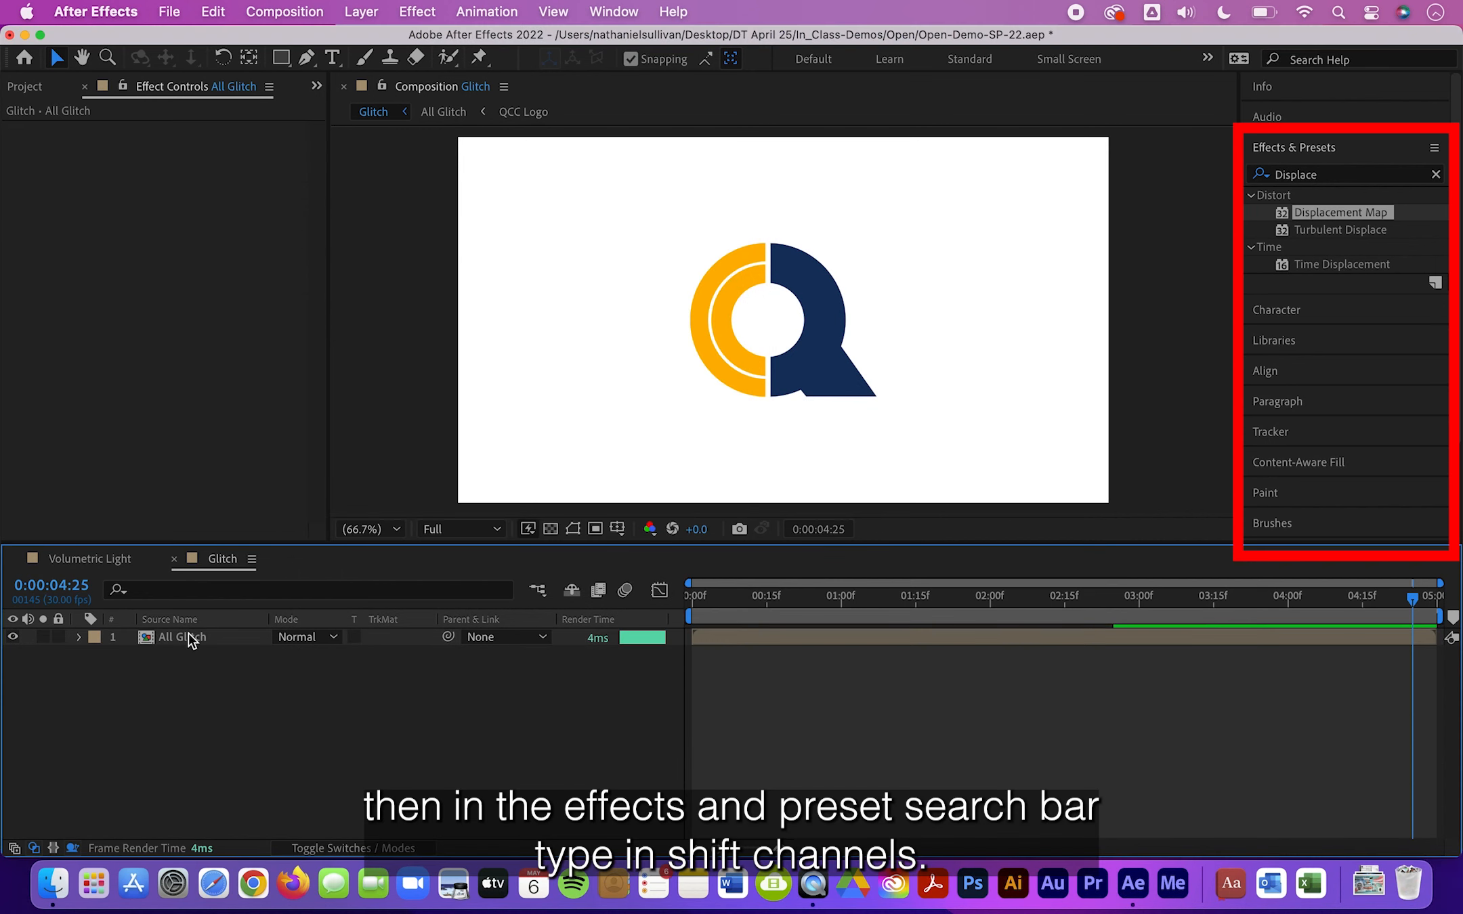
# - Find the Shift Channels effect and apply it to the All Glitch layer
pyautogui.click(189, 640)
pyautogui.click(1435, 174)
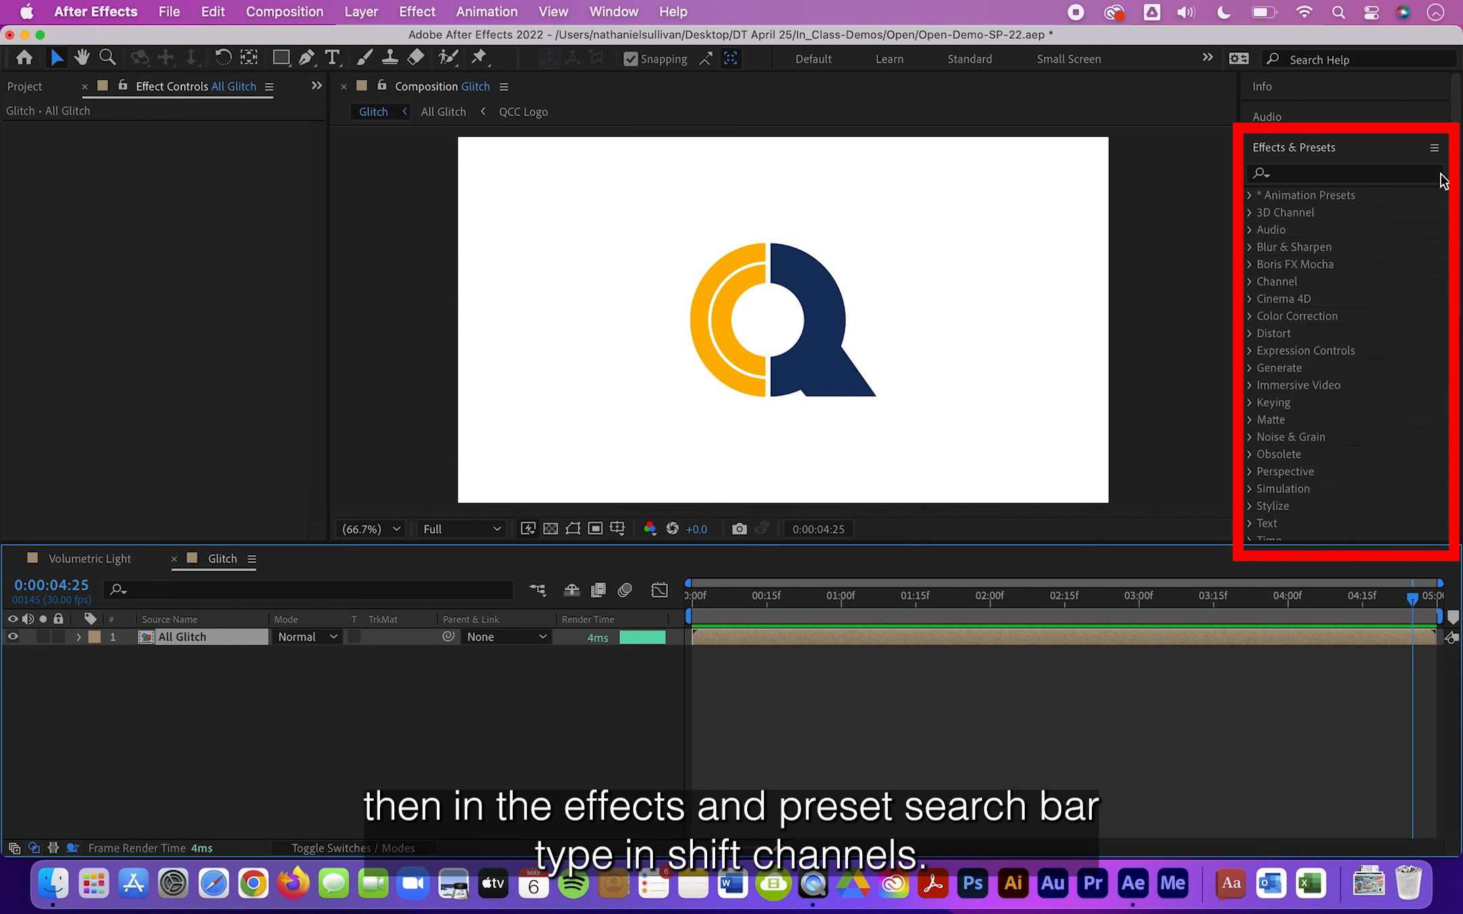
pyautogui.click(1394, 177)
pyautogui.write('shift ')
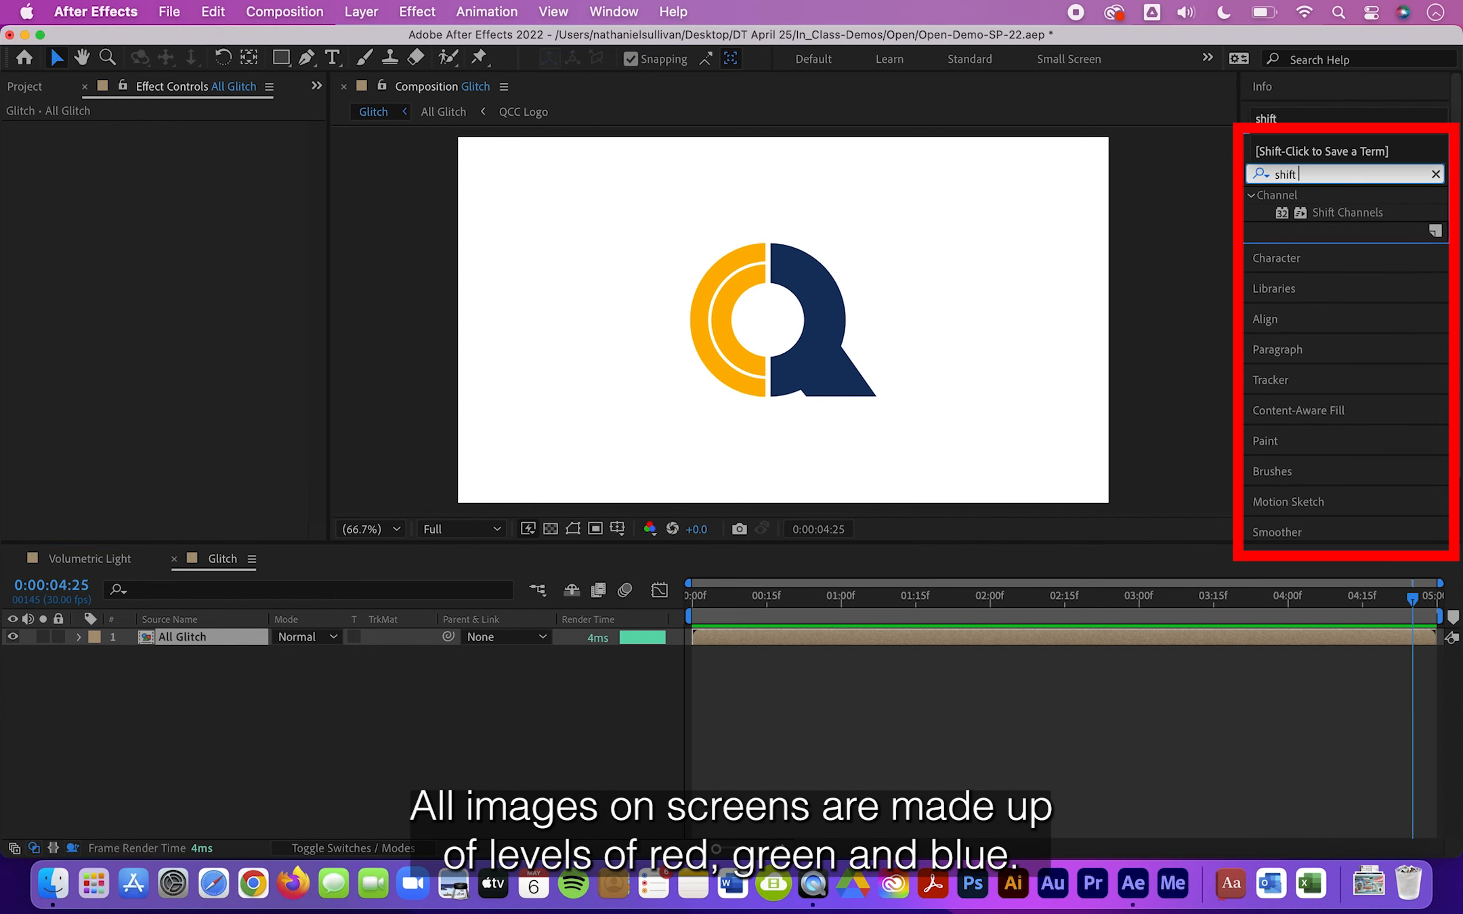
pyautogui.write('c')
pyautogui.press('BackSpace')
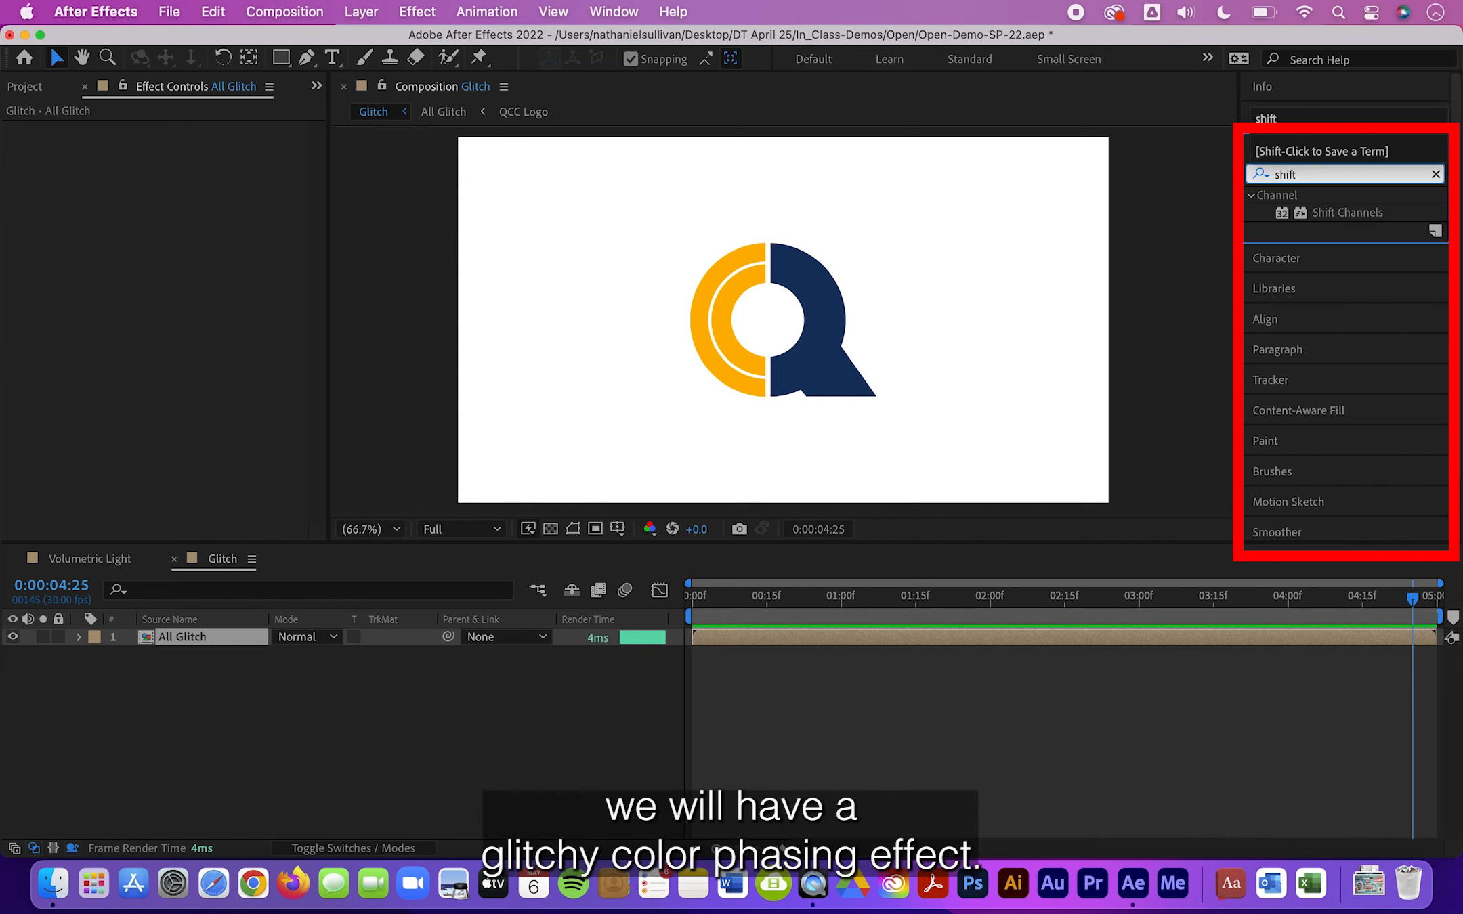
pyautogui.moveTo(1348, 212); pyautogui.dragTo(915, 326)
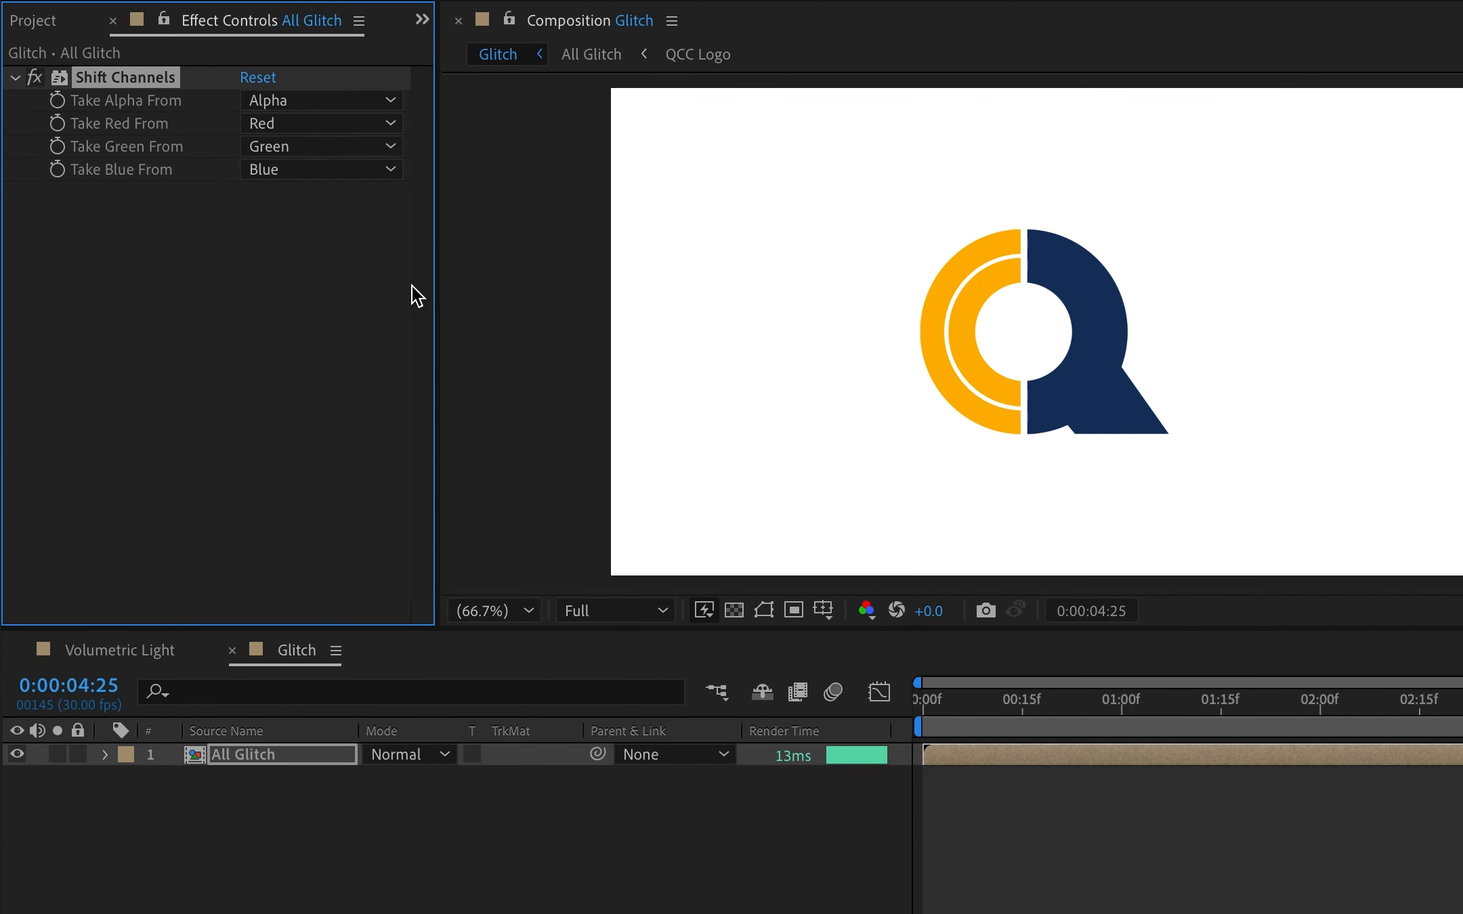
# - In Shift Channels, set Take Green From and Take Red From to Full Off, keeping only the blue channel
pyautogui.click(304, 144)
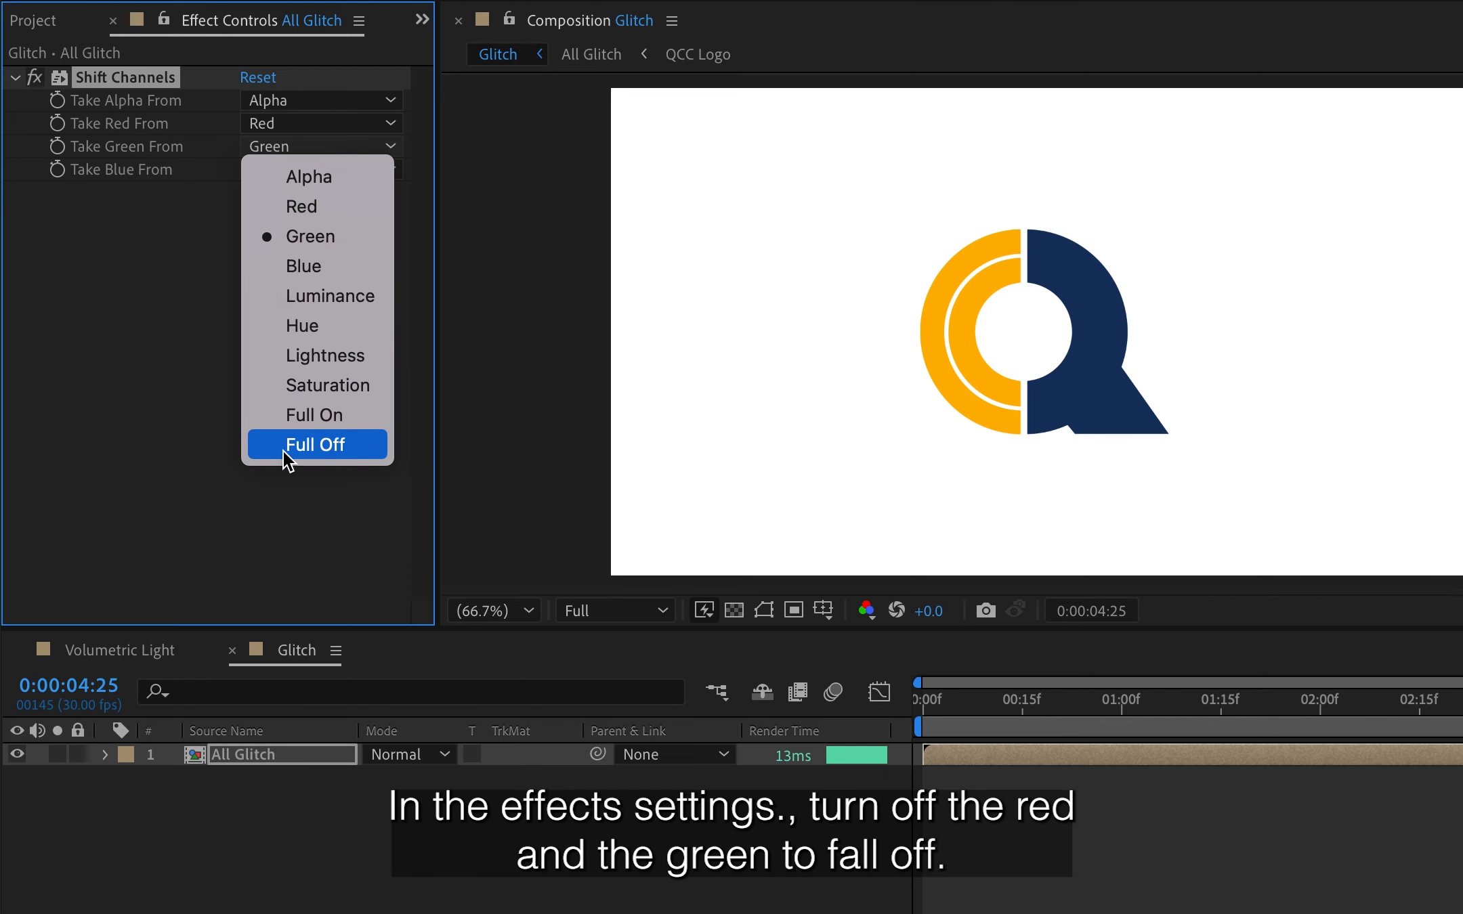
pyautogui.click(283, 450)
pyautogui.click(302, 120)
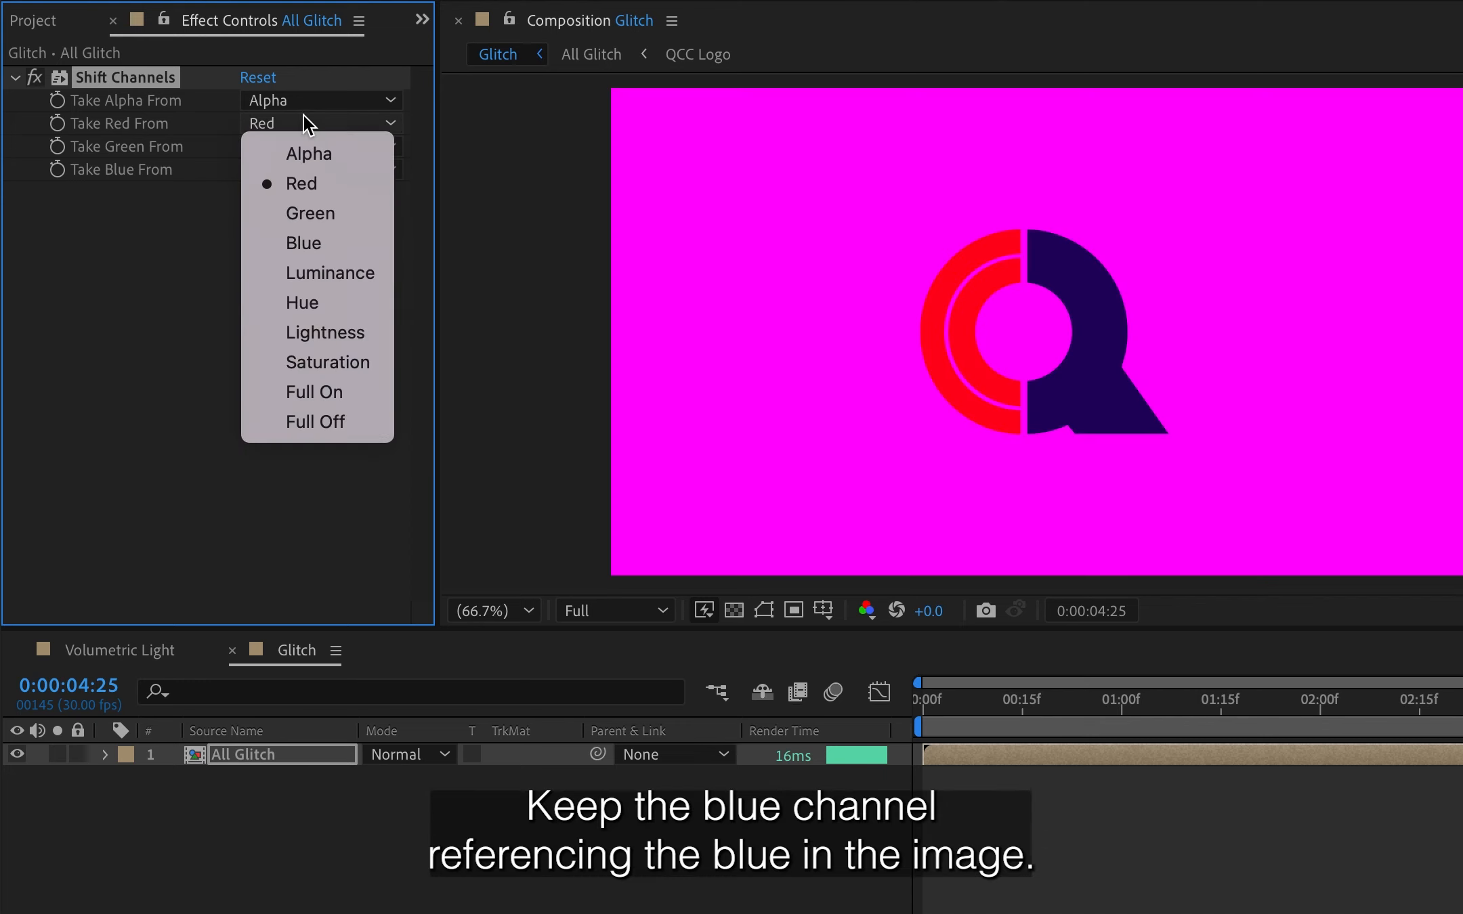
pyautogui.click(288, 420)
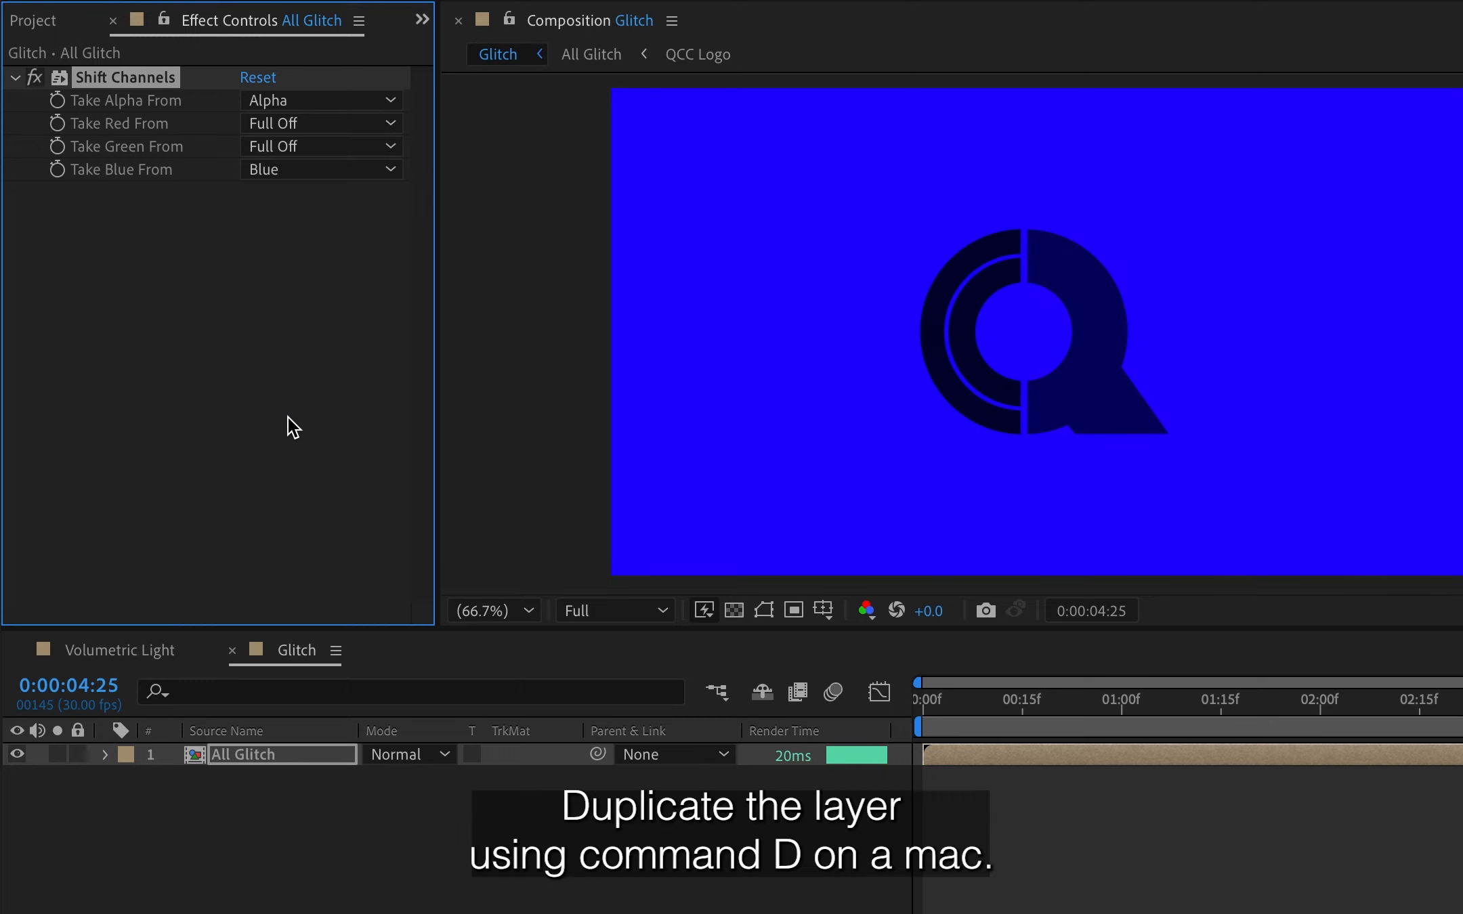
# - Duplicate the All Glitch layer and set the copy's Take Blue From to Full Off and Take Green From to Green
pyautogui.click(244, 756)
pyautogui.press('super+d')
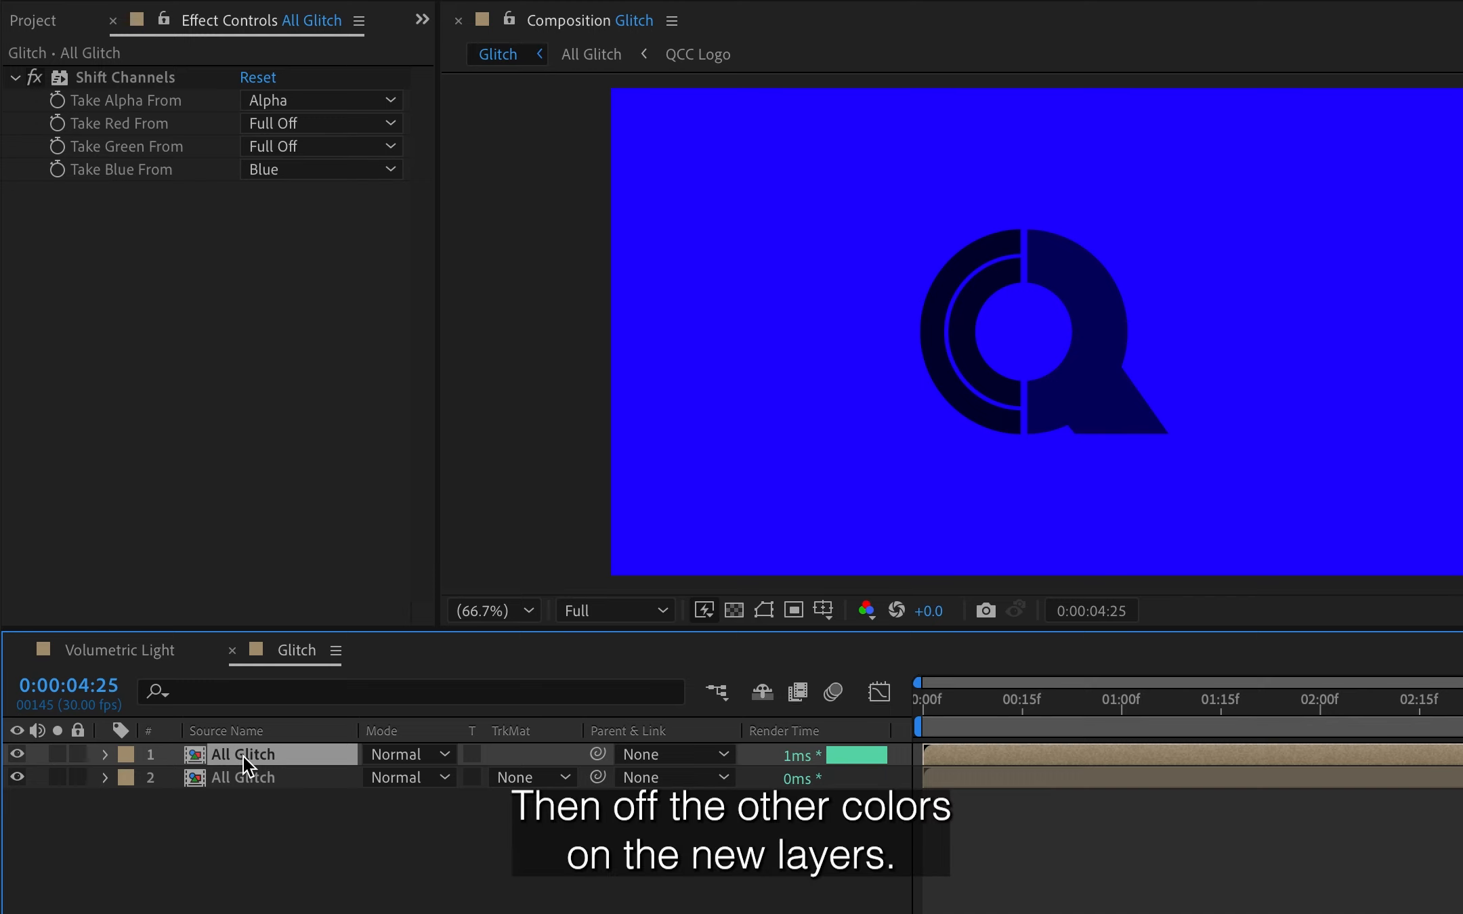
pyautogui.click(288, 169)
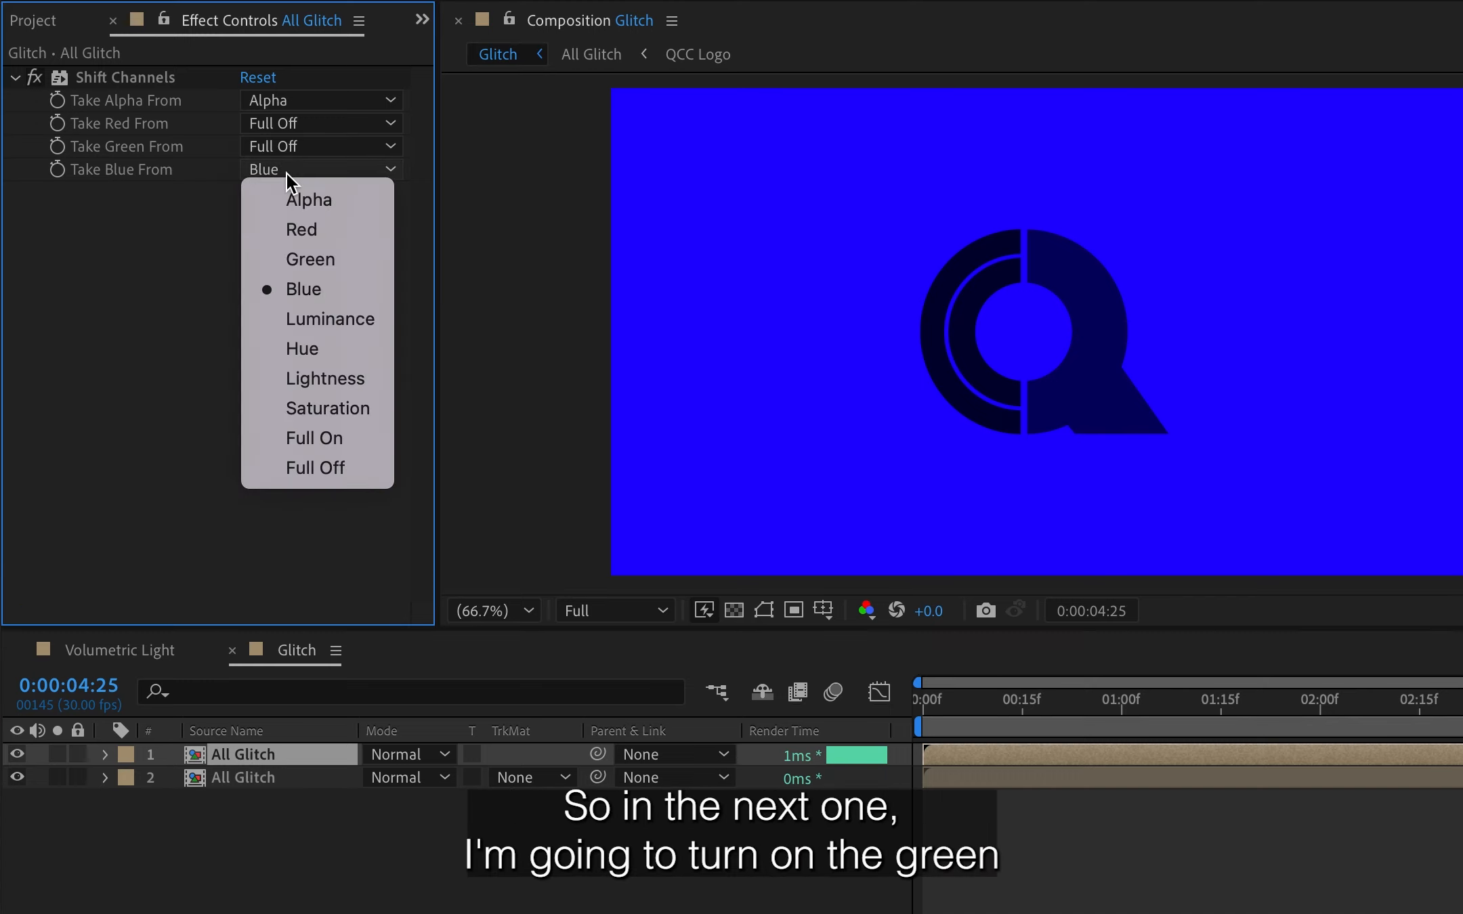
pyautogui.click(278, 474)
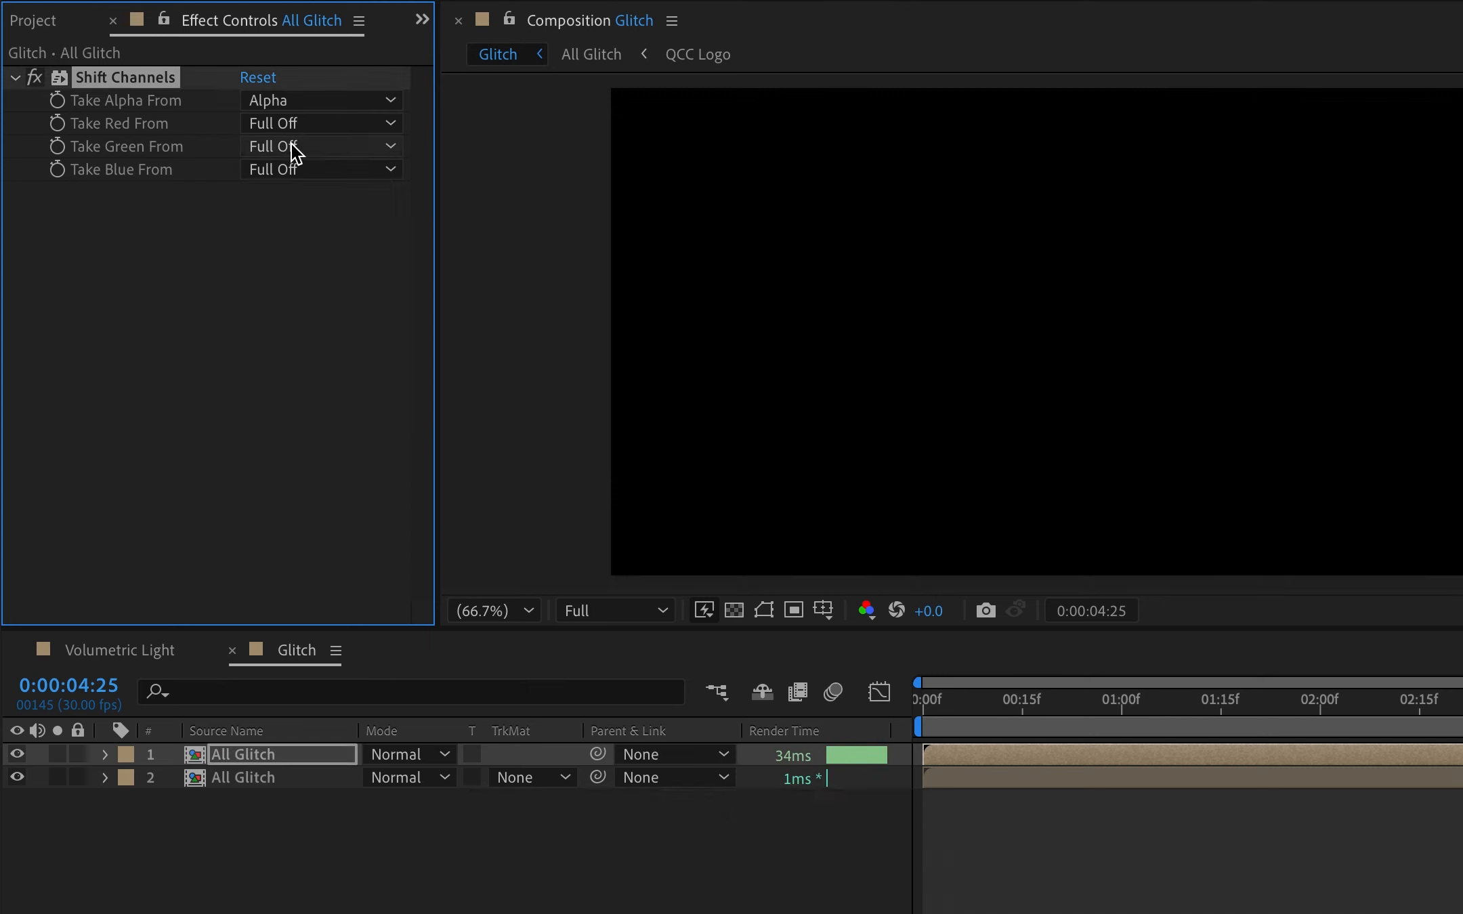
pyautogui.click(291, 144)
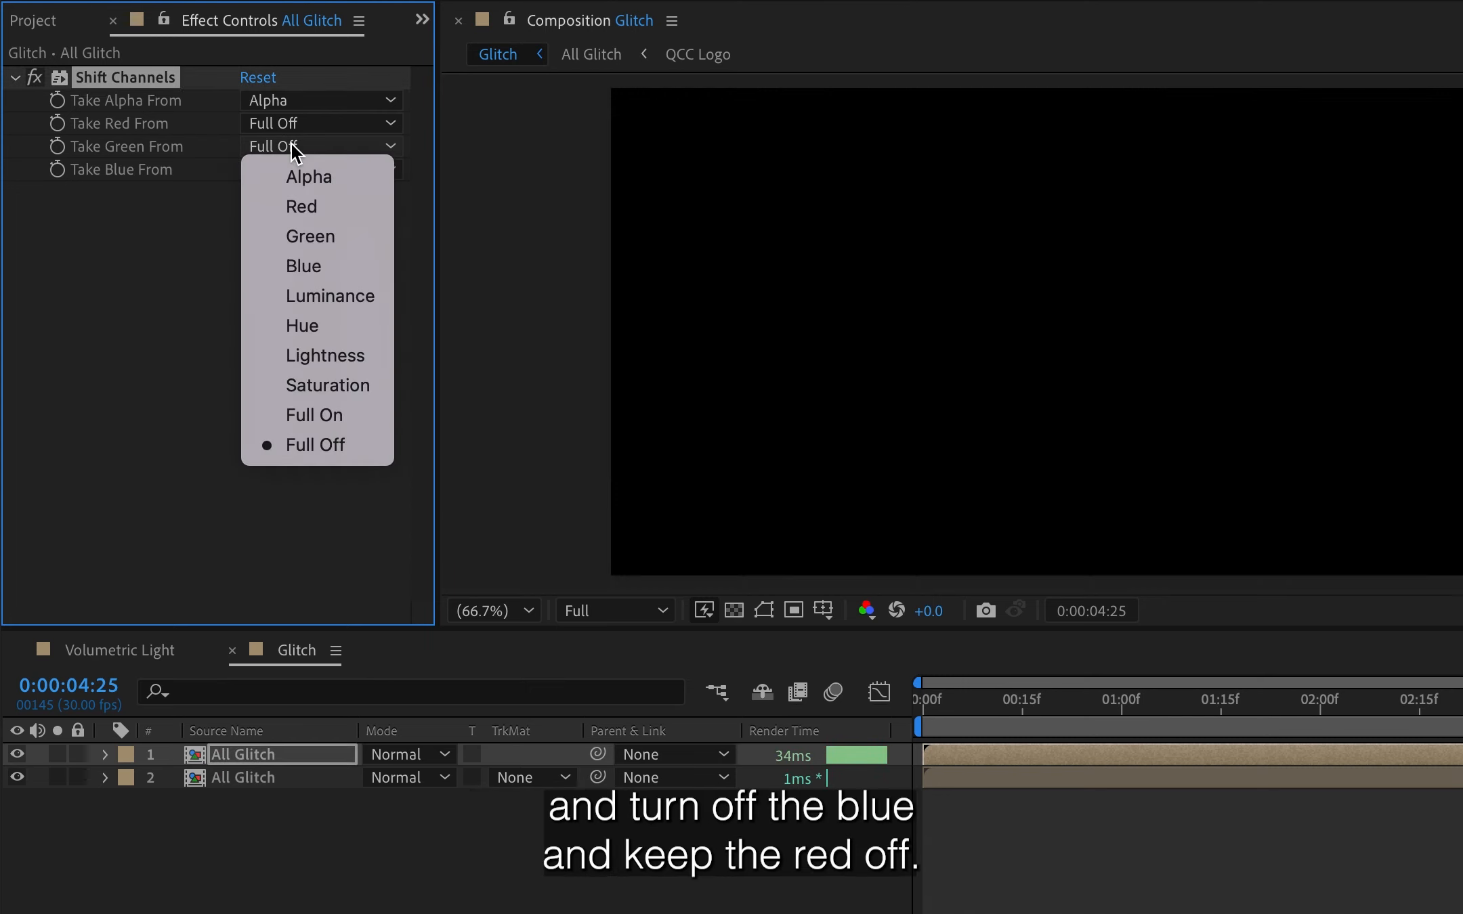
pyautogui.click(282, 248)
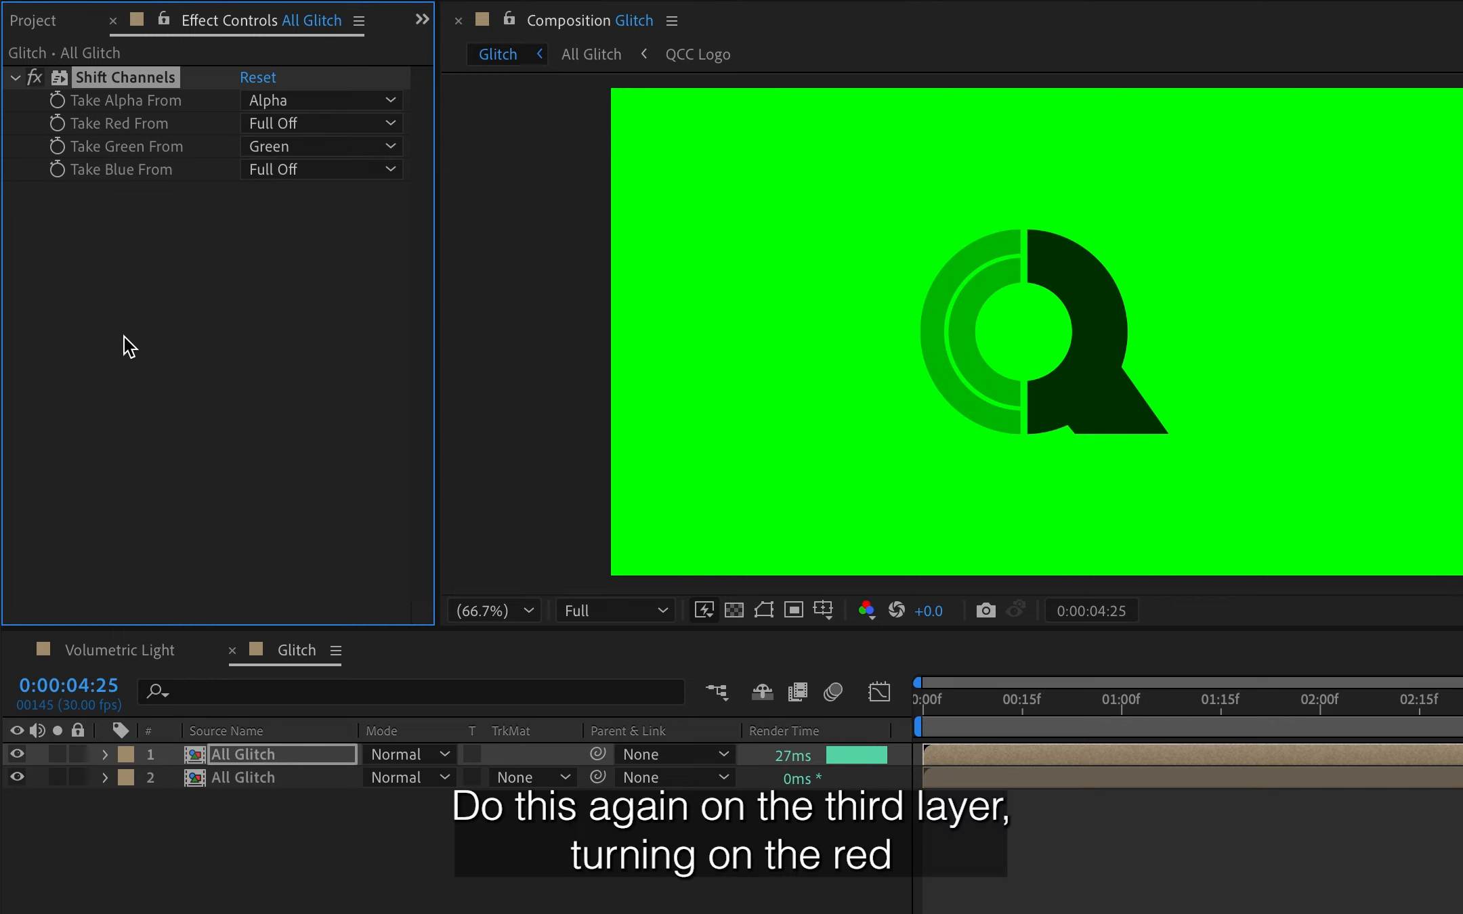
# - Duplicate the green-channel All Glitch layer and set the copy's Take Red From to Red and Take Green From to Full Off
pyautogui.click(227, 753)
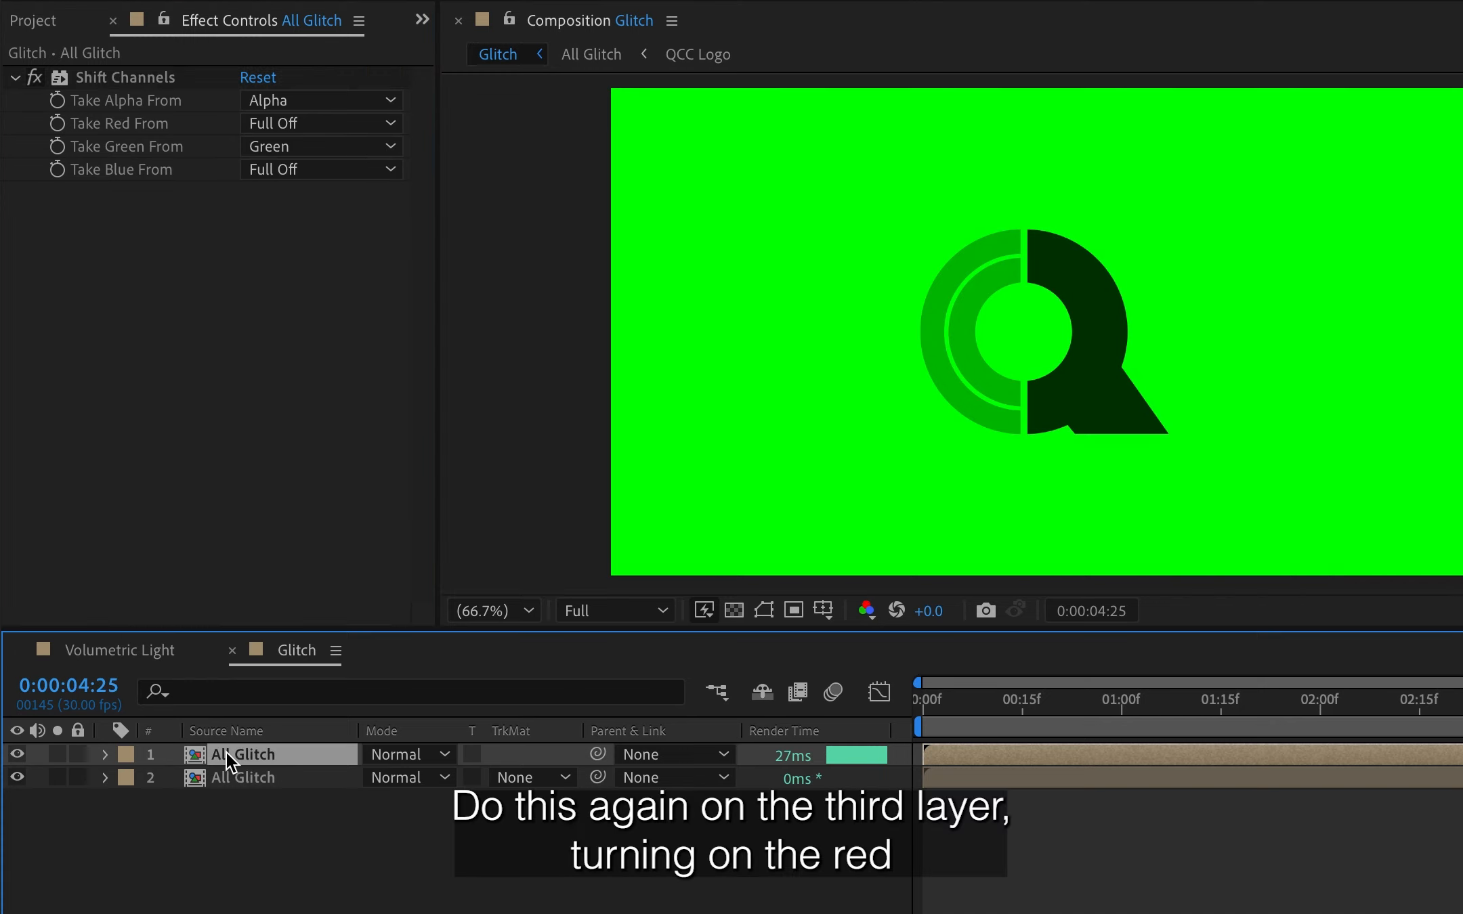
pyautogui.hotkey('ctrl', 'd')
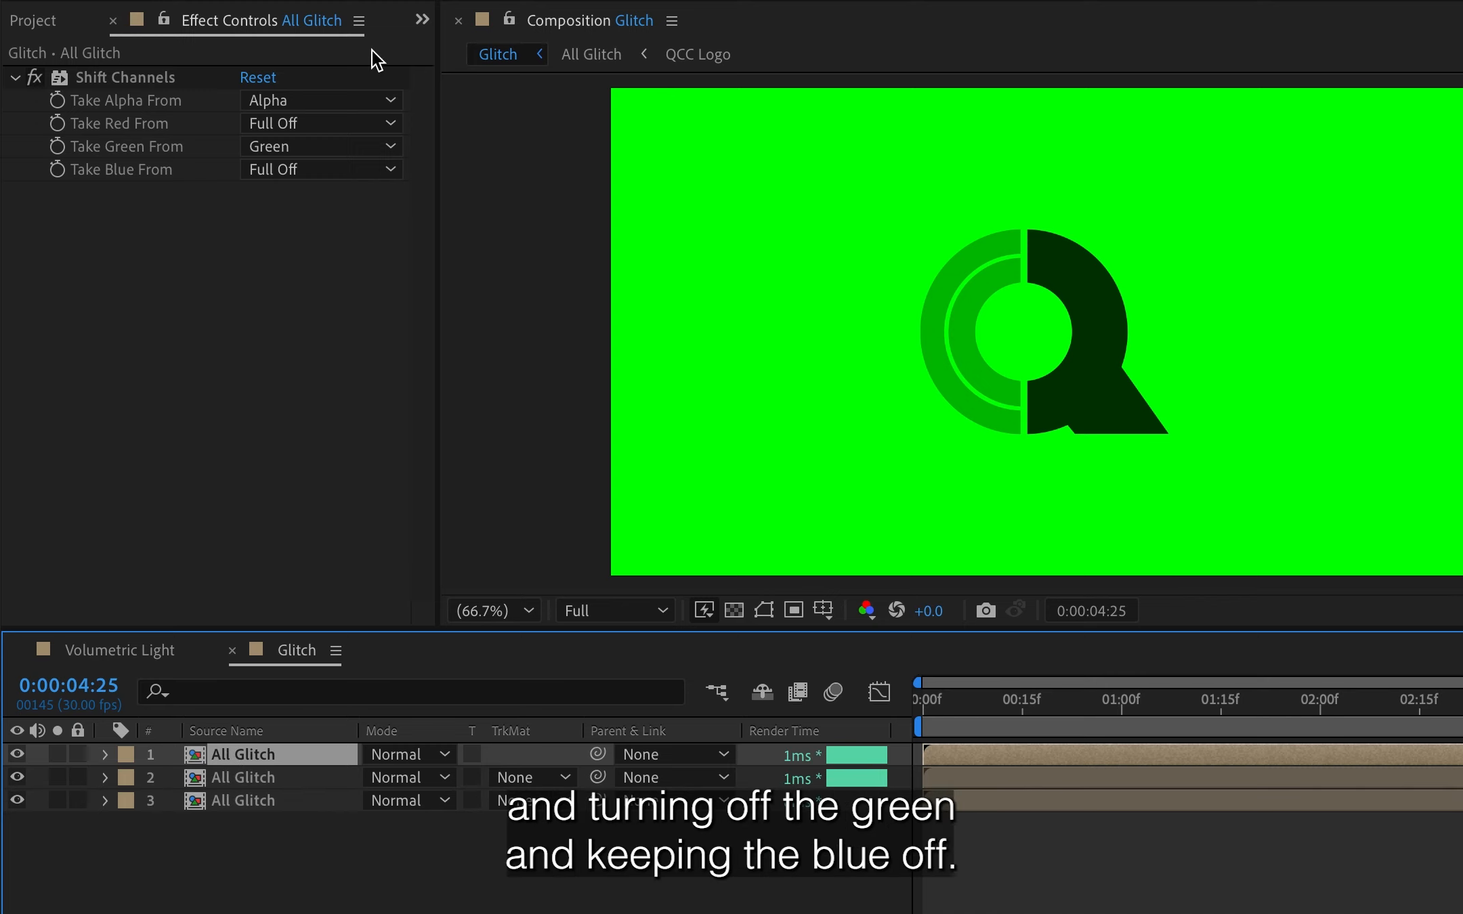
pyautogui.click(300, 122)
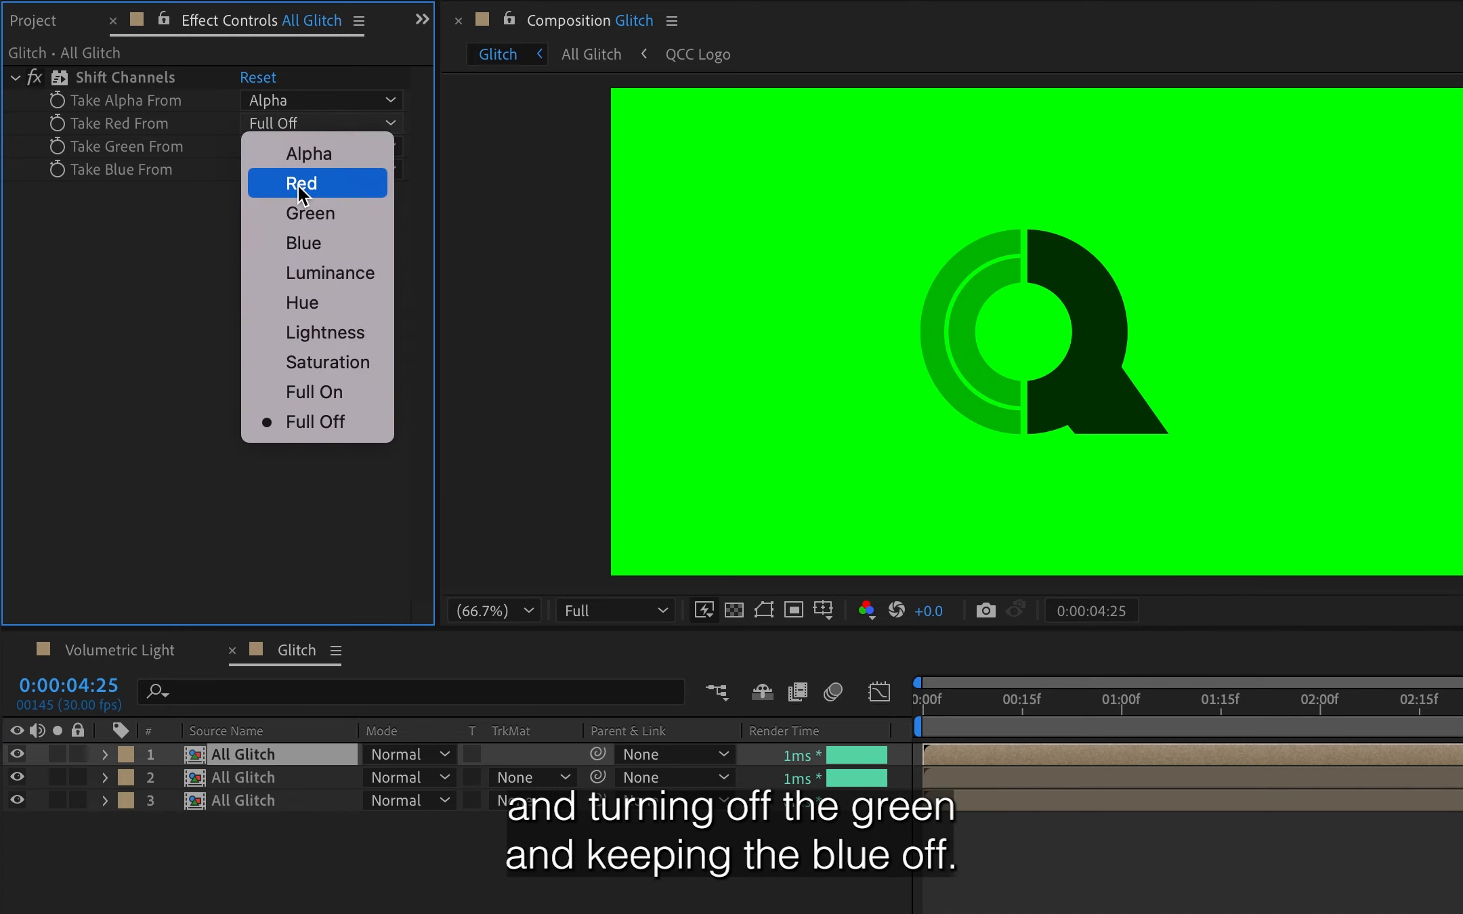
pyautogui.click(298, 184)
pyautogui.click(301, 148)
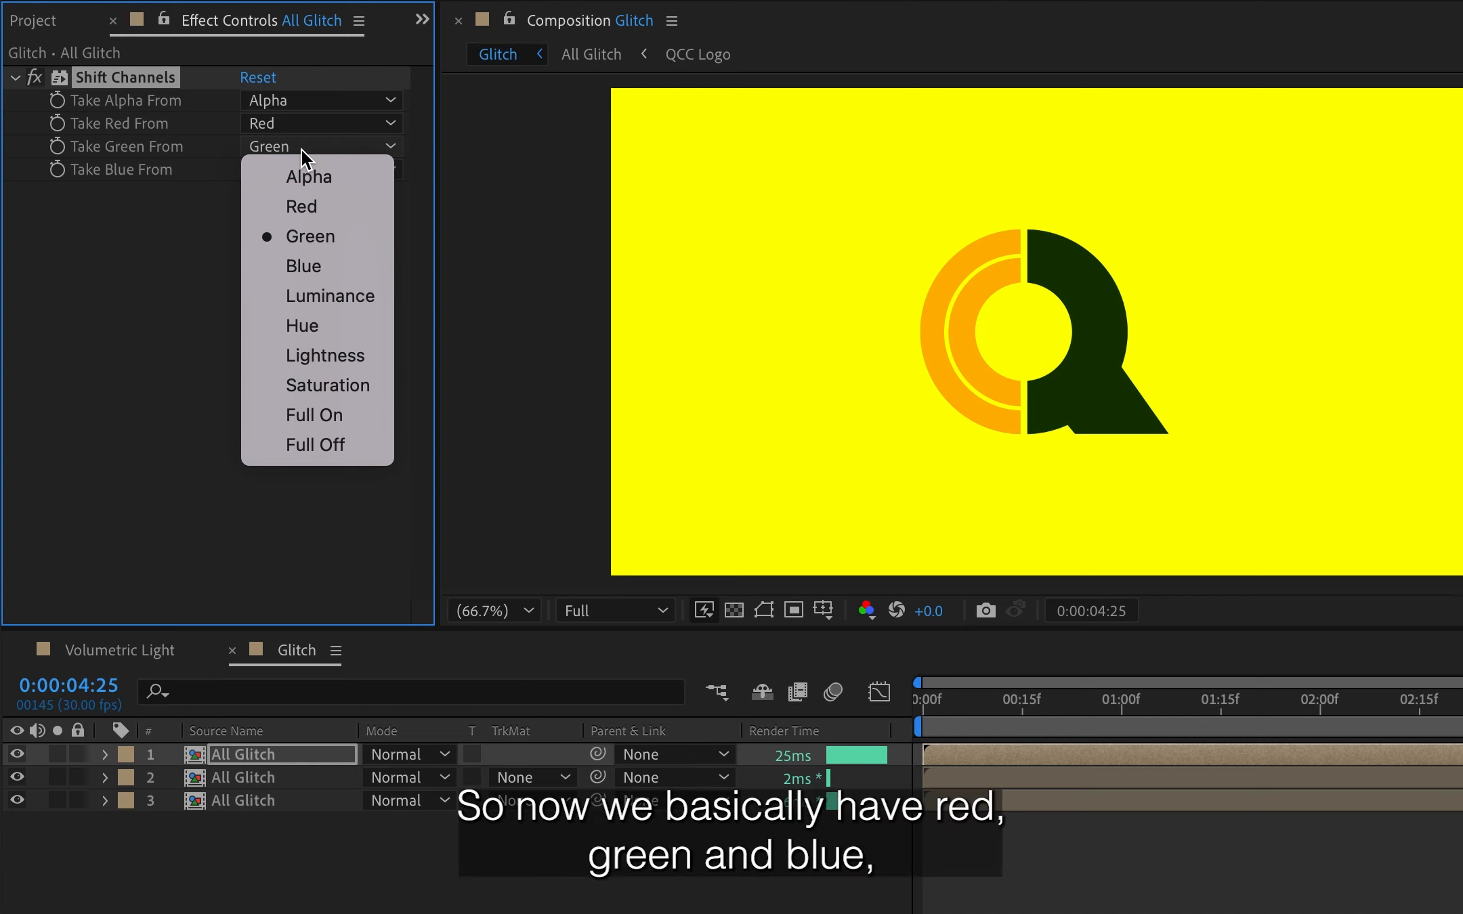
pyautogui.click(280, 457)
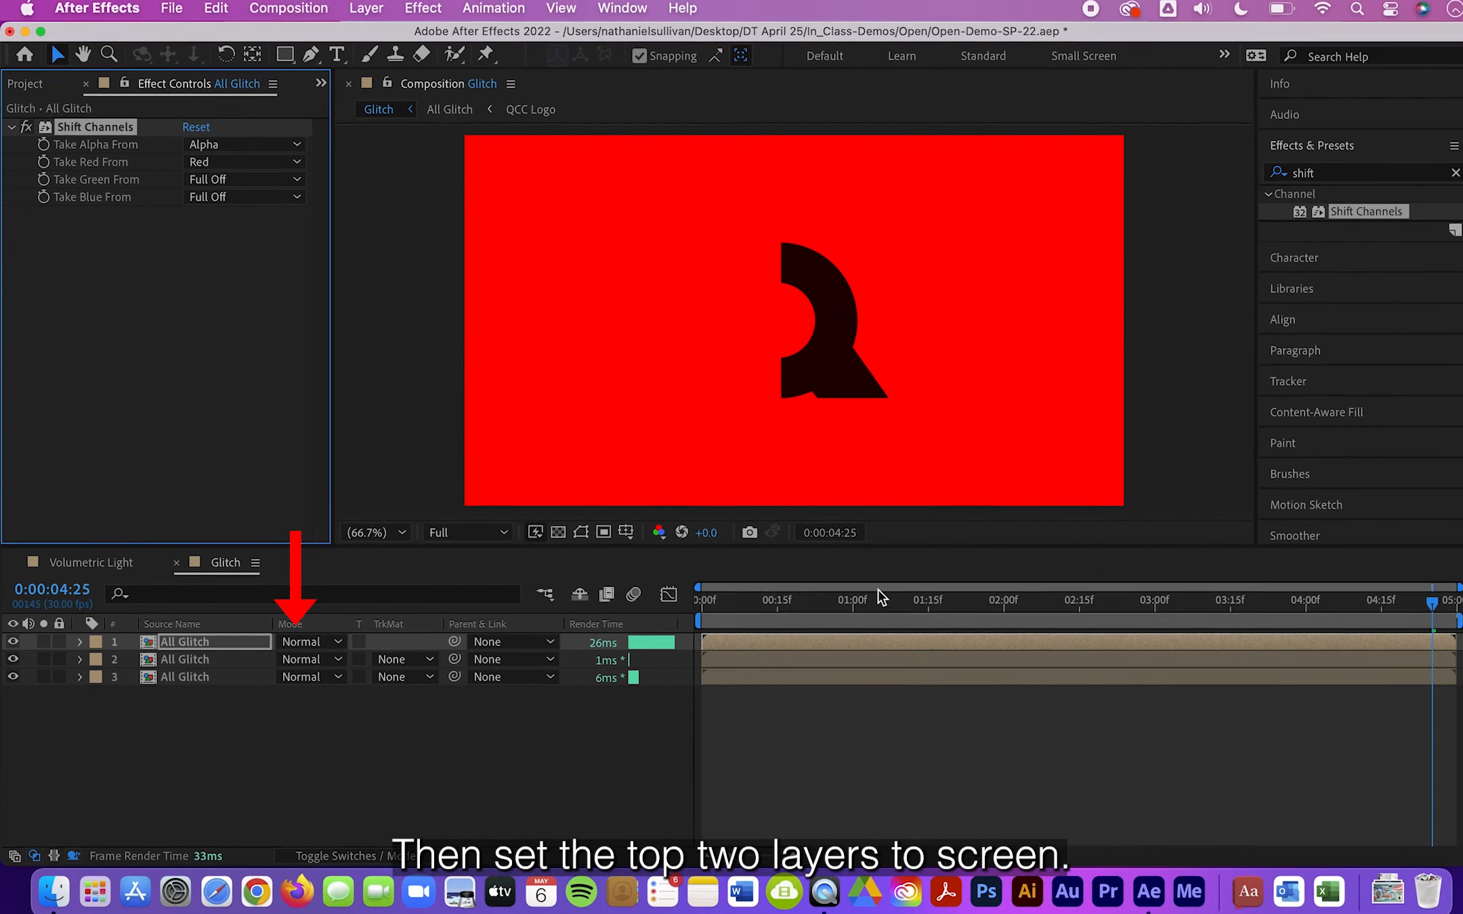
# - Set the blending mode of the top two All Glitch layers to Screen
pyautogui.click(786, 600)
pyautogui.keyDown('shift'); pyautogui.click(209, 658); pyautogui.keyUp('shift')
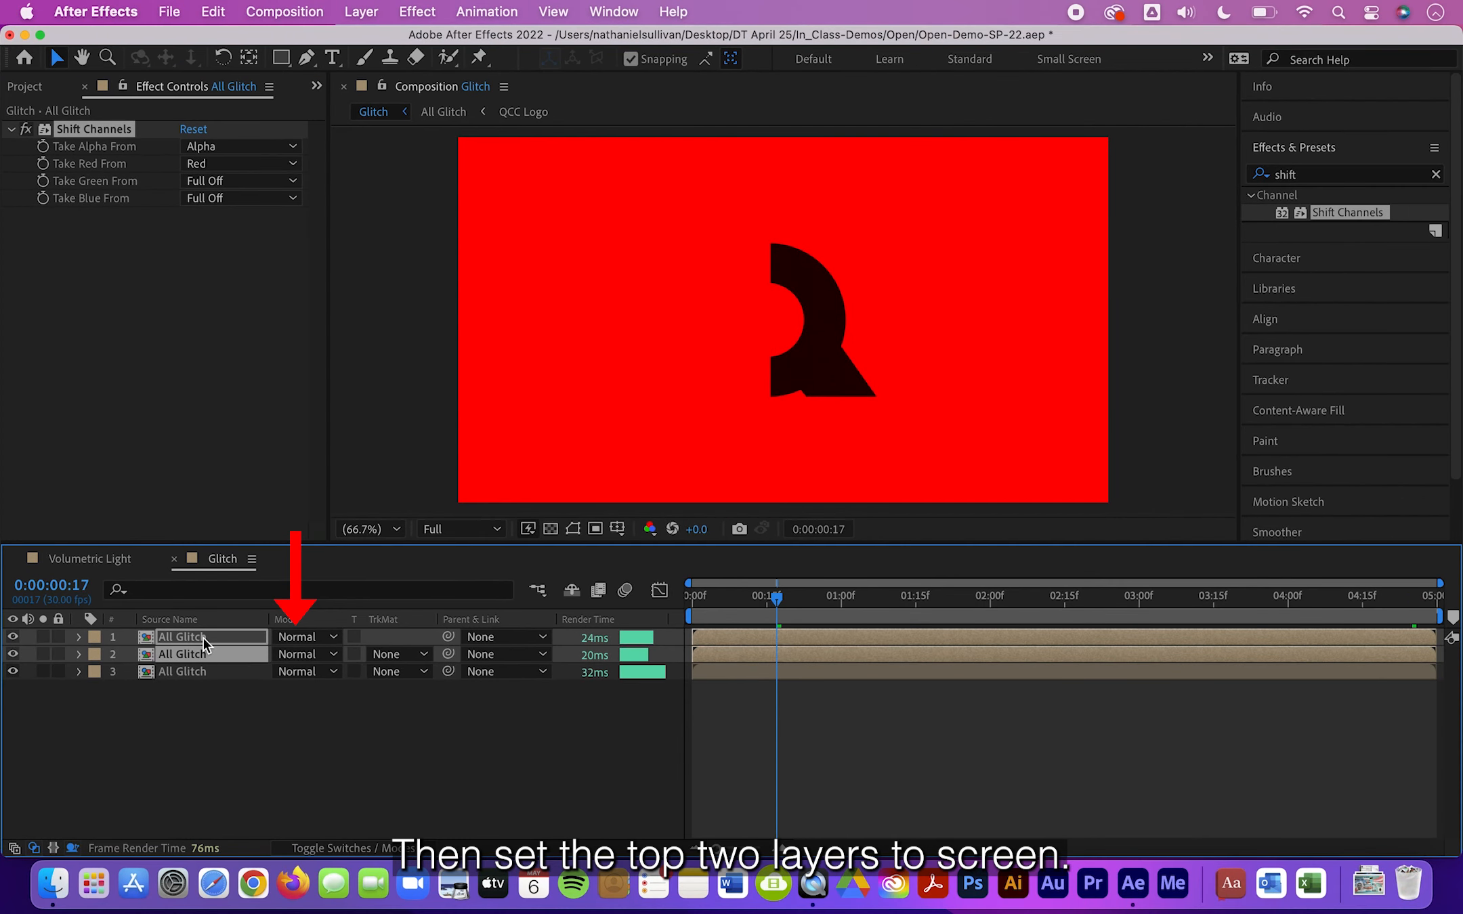
pyautogui.click(305, 637)
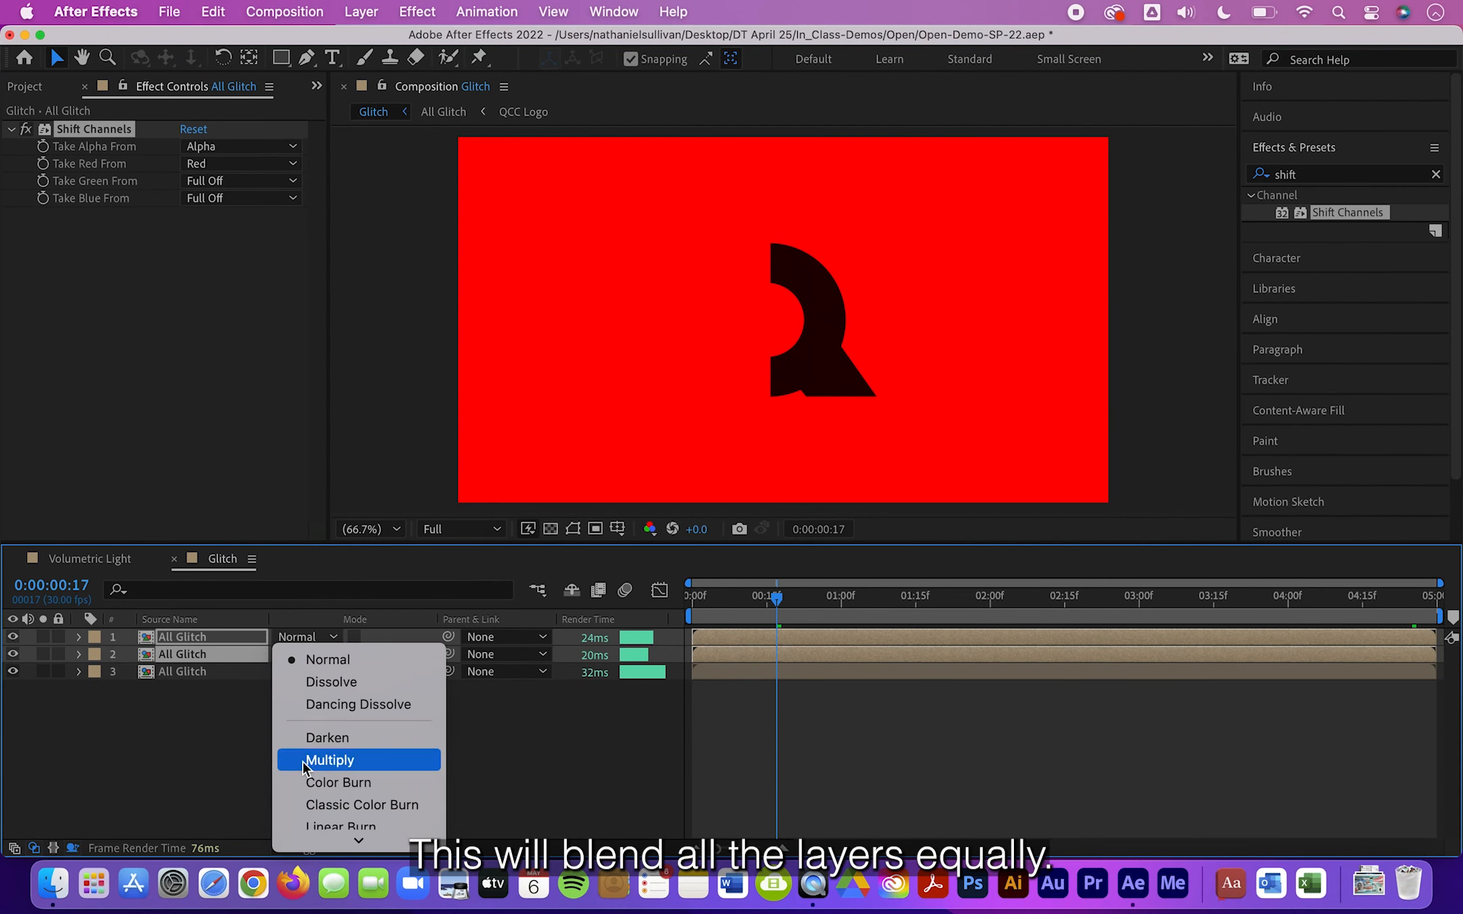
pyautogui.click(309, 790)
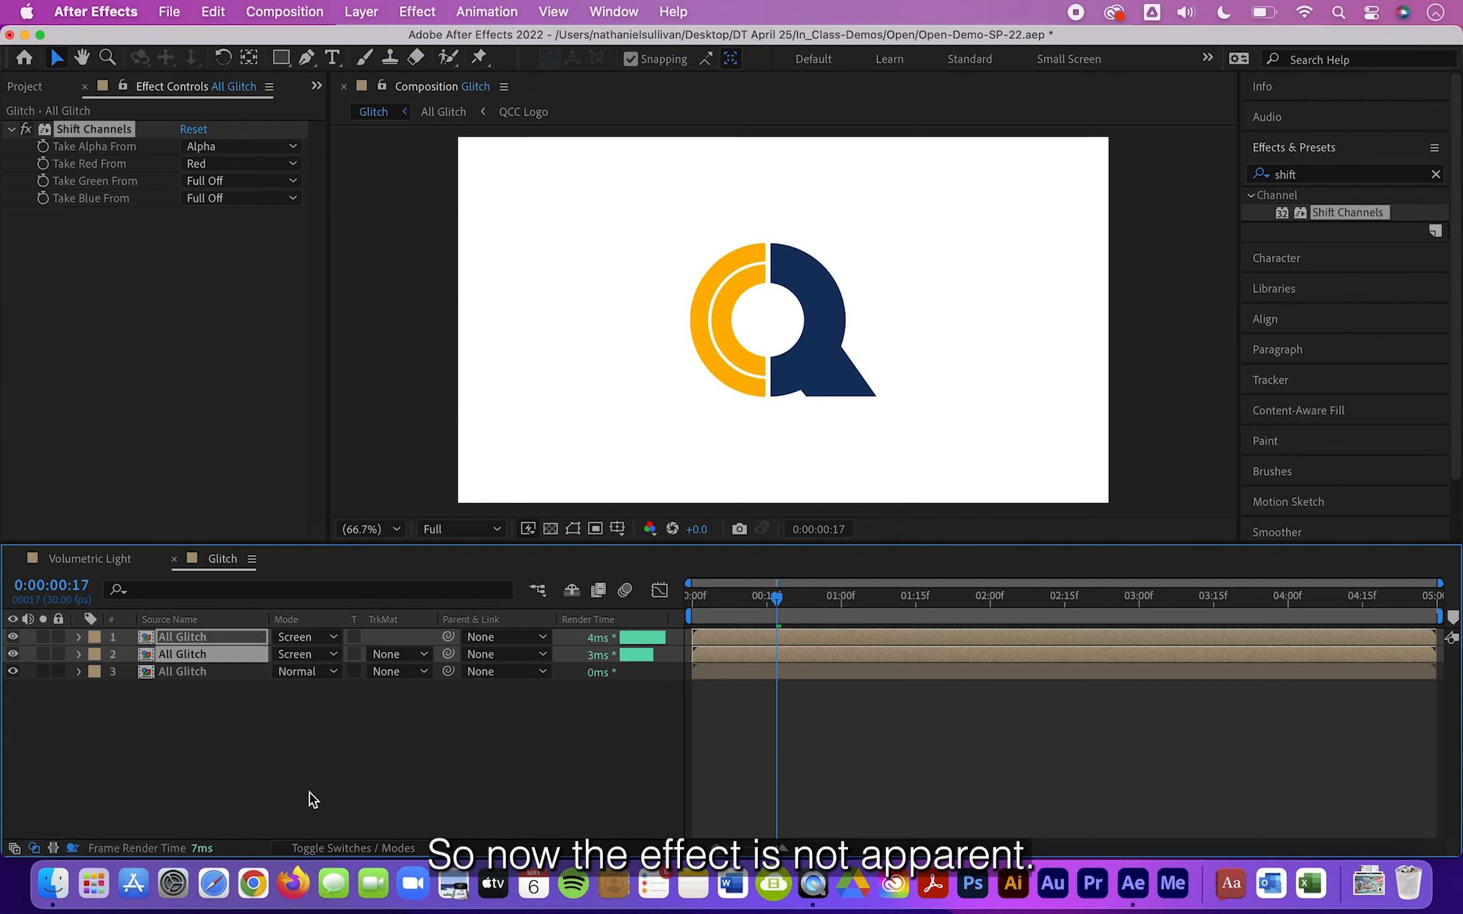
# - Offset the second All Glitch layer to start one frame late and the top one two frames late, and preview the color phasing from the start
pyautogui.moveTo(744, 602); pyautogui.dragTo(653, 603)
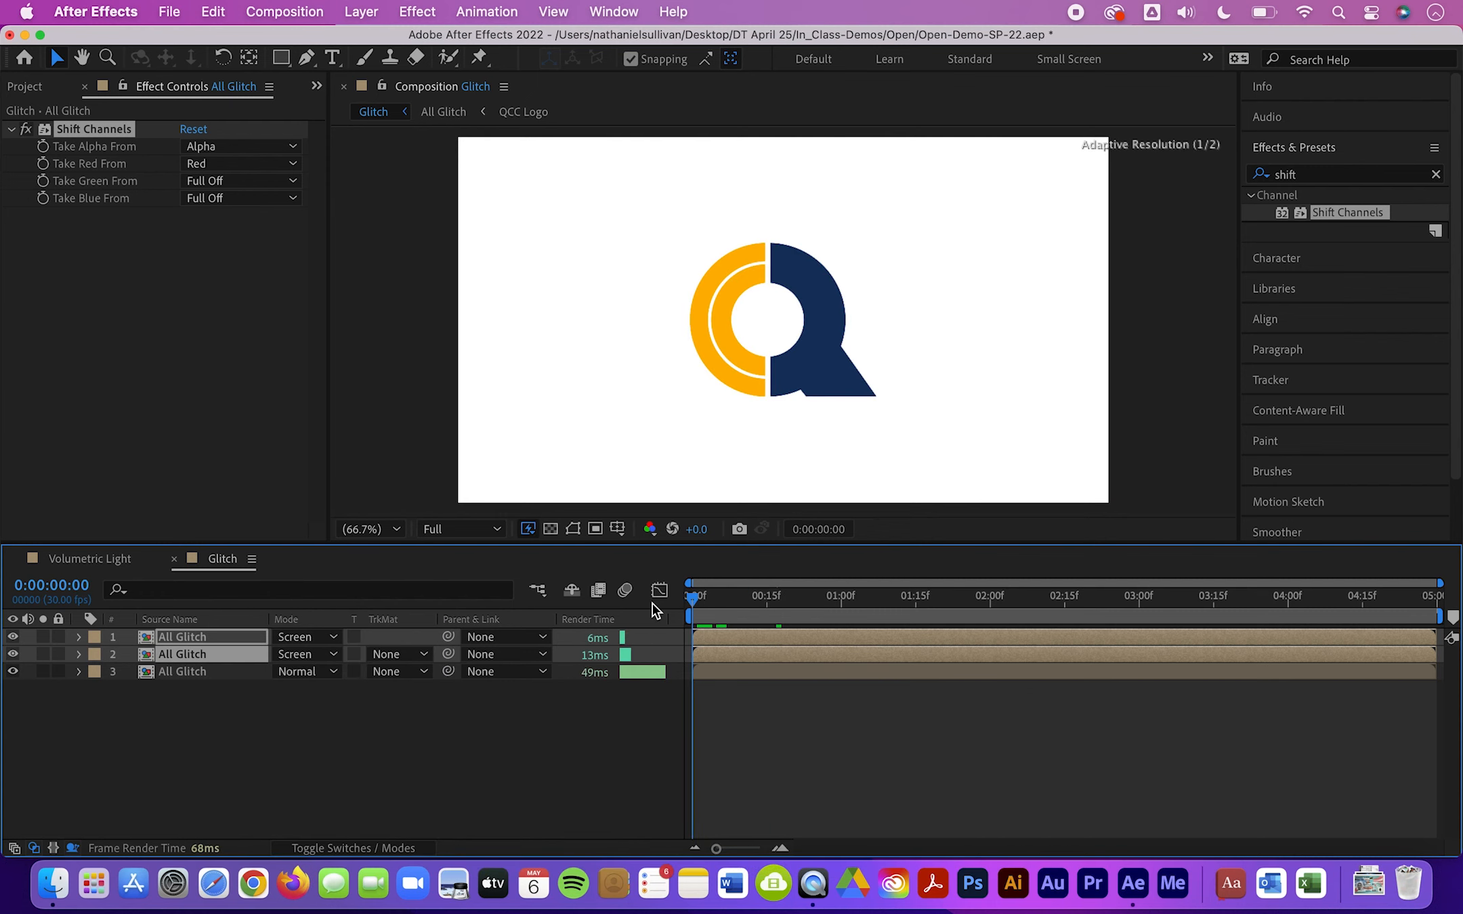
pyautogui.click(252, 709)
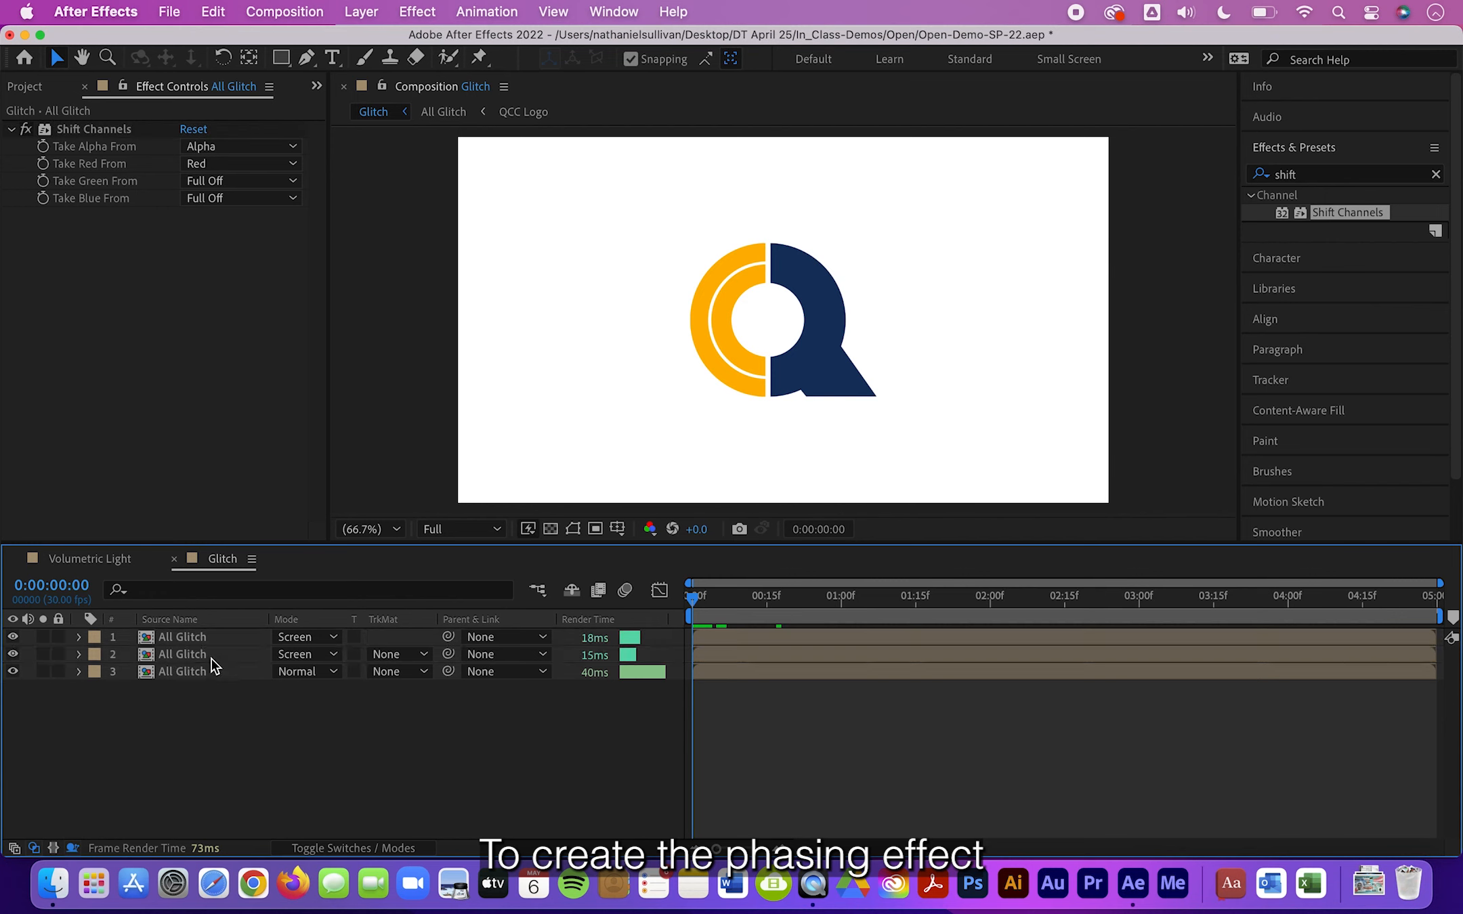
pyautogui.click(210, 655)
pyautogui.press('pagedown')
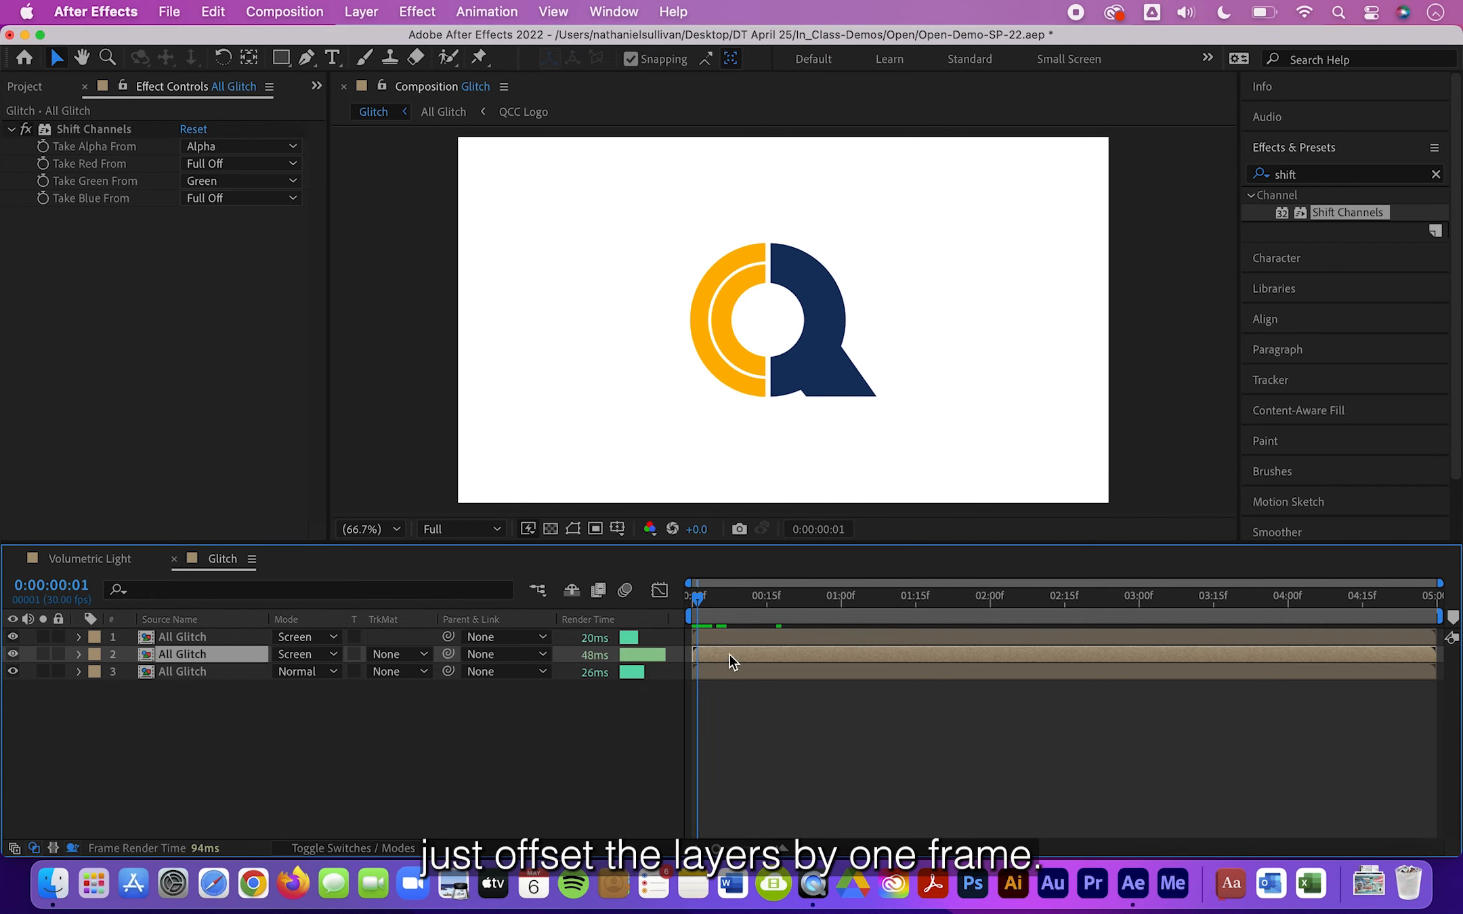
pyautogui.moveTo(730, 653); pyautogui.dragTo(656, 593)
pyautogui.click(737, 630)
pyautogui.press('pagedown')
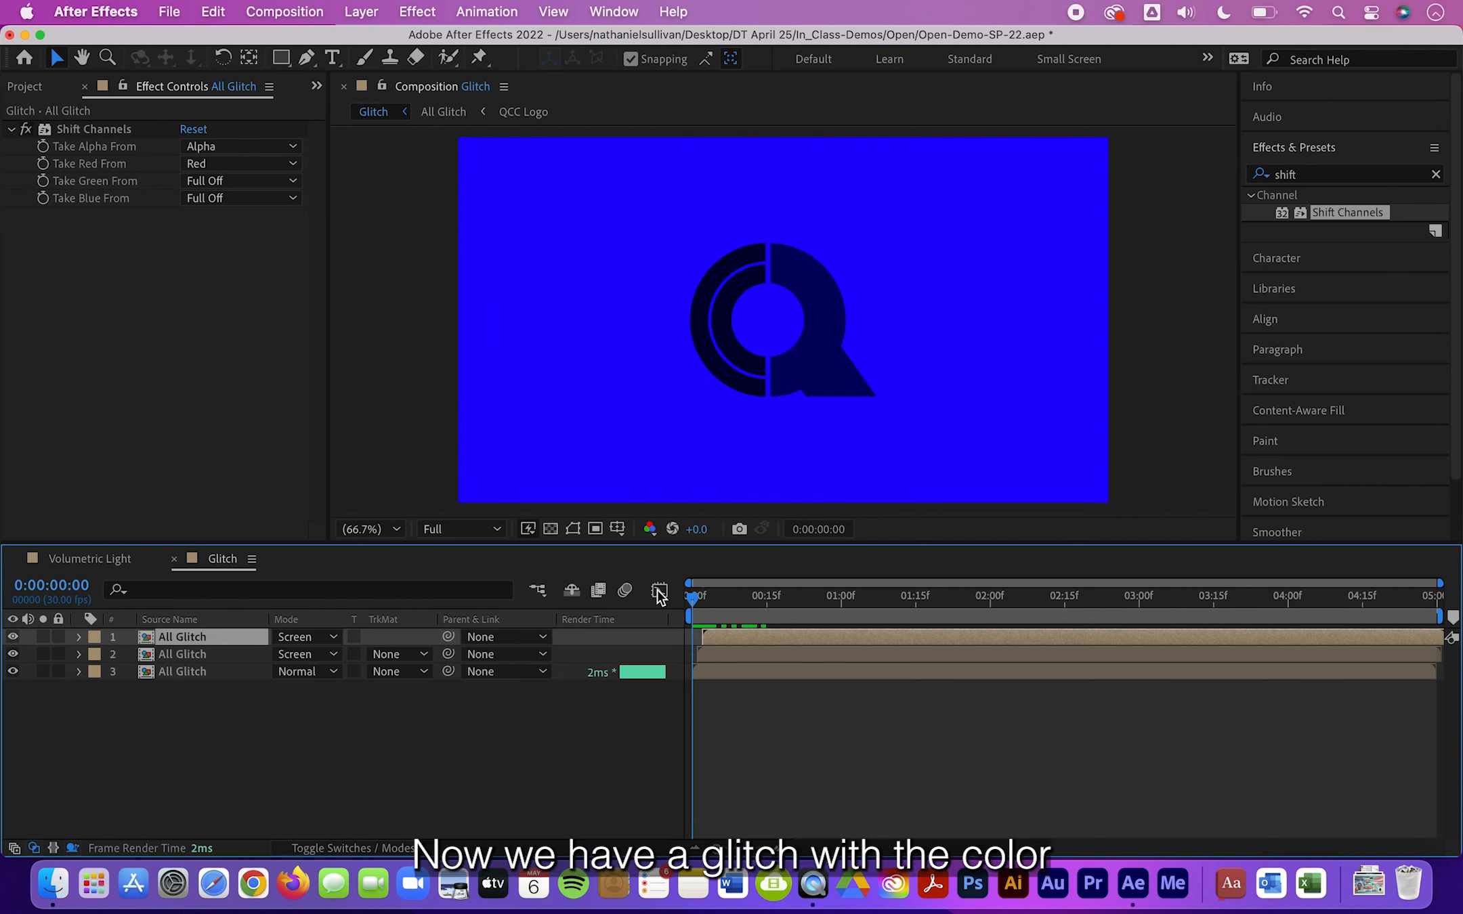
pyautogui.press('space')
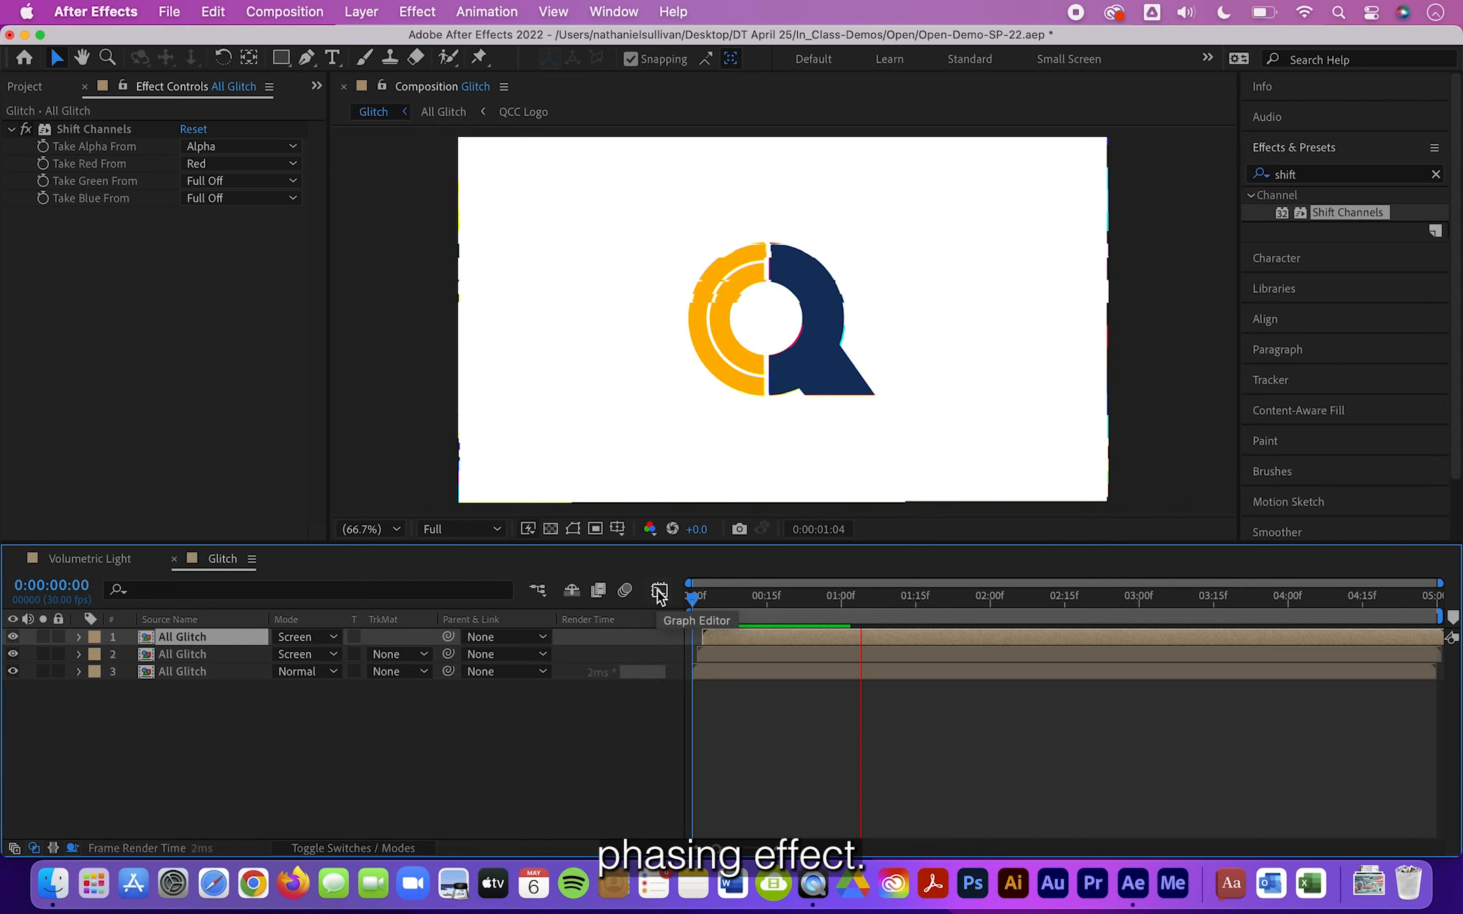